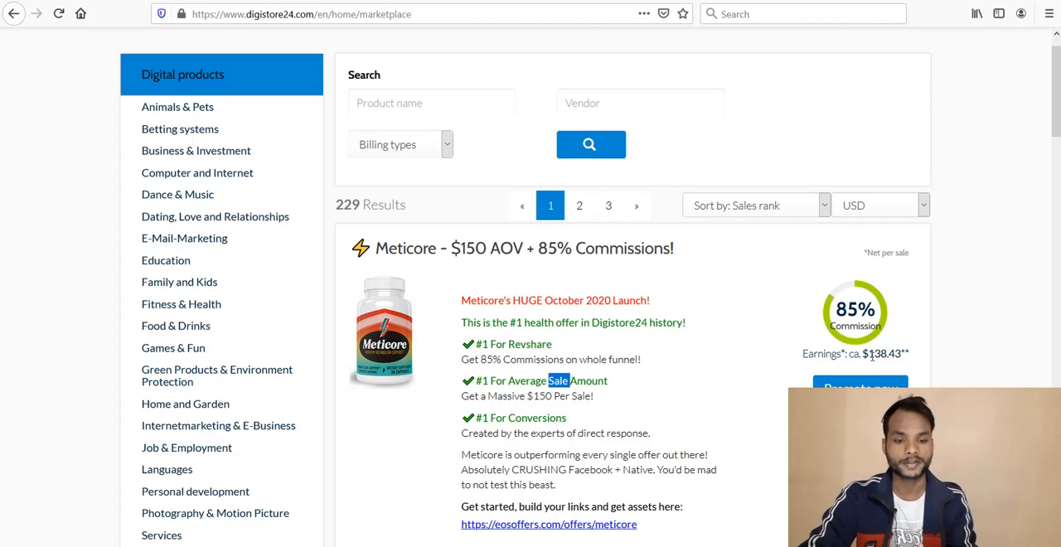
Step: Review the Meticore offer's commission and earnings in the marketplace, and close its Digistore24 sign-up page
left_click(888, 355)
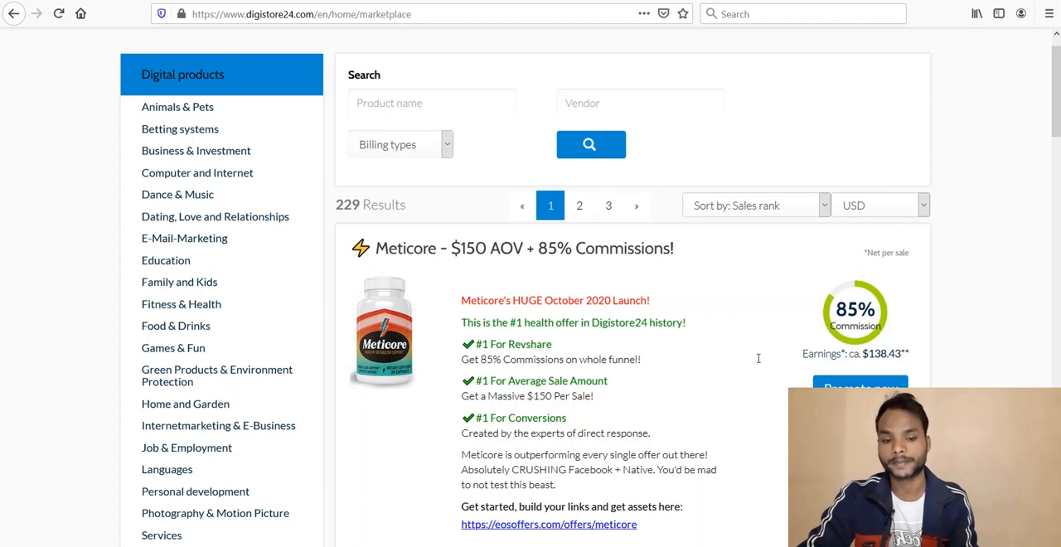
scroll(682, 386, "down", 1)
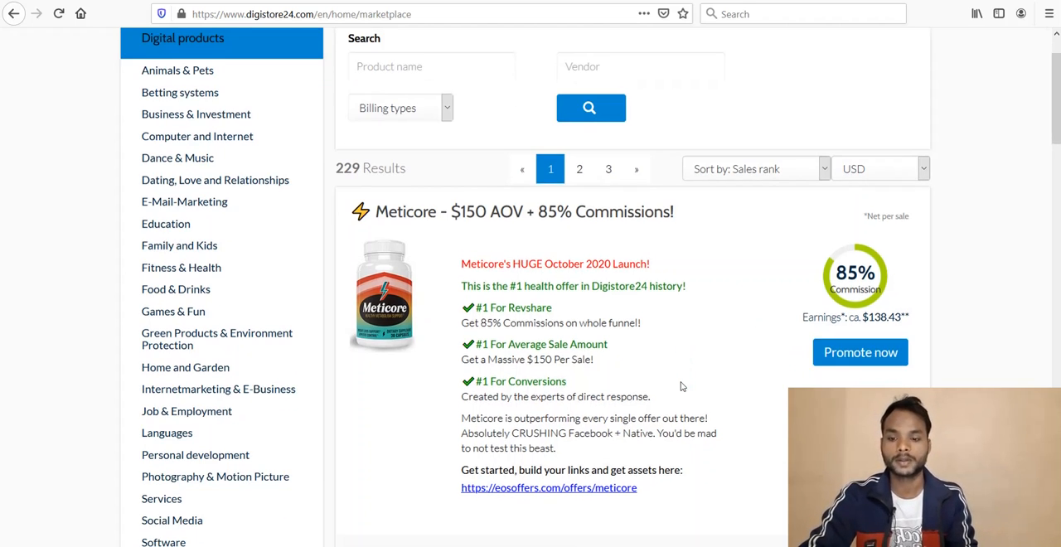
scroll(681, 386, "up", 1)
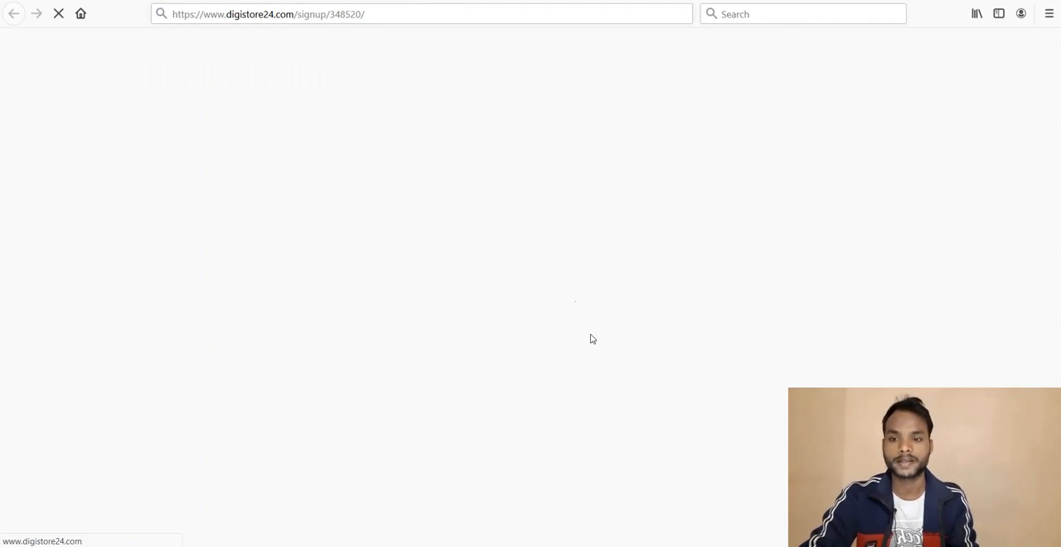
key("ctrl+w")
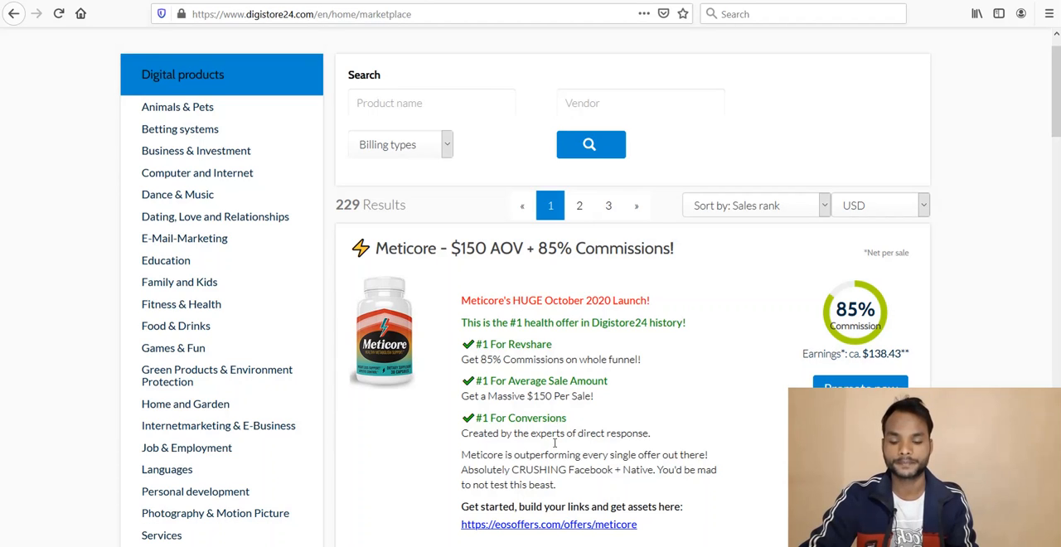
Step: Open the Meticore affiliate resources page linked in the offer description
left_click_drag(557, 418, 554, 530)
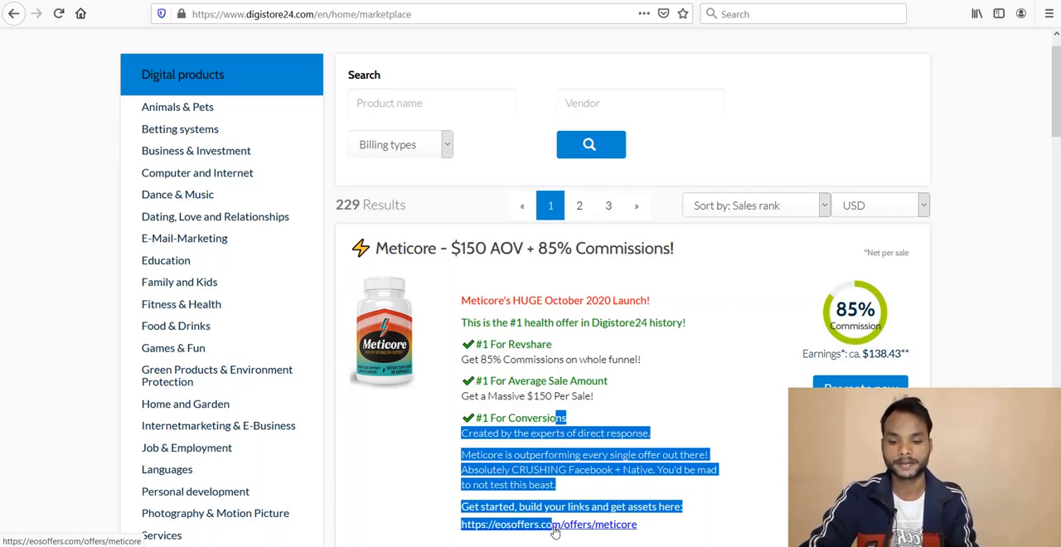
left_click(555, 530)
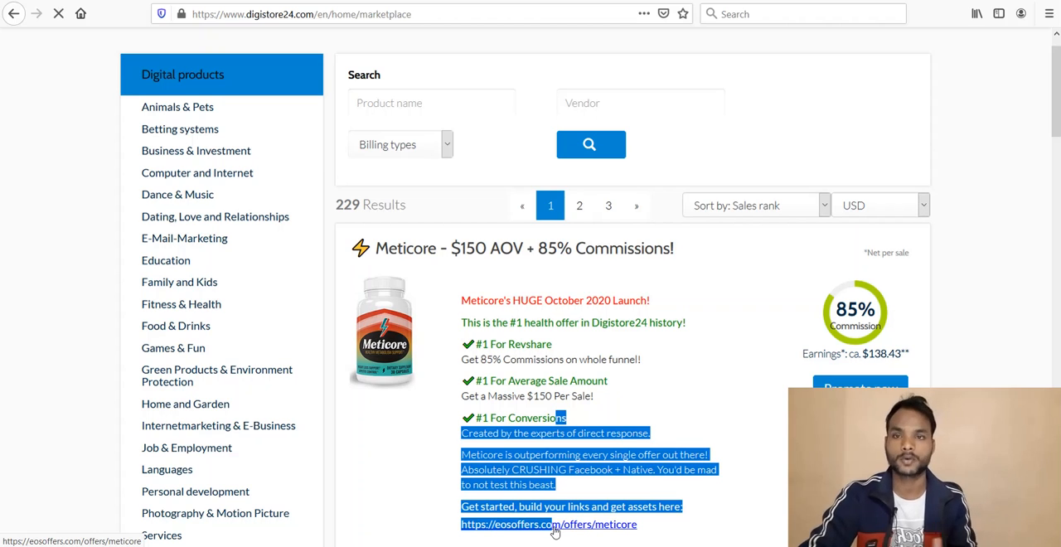
left_click(579, 382)
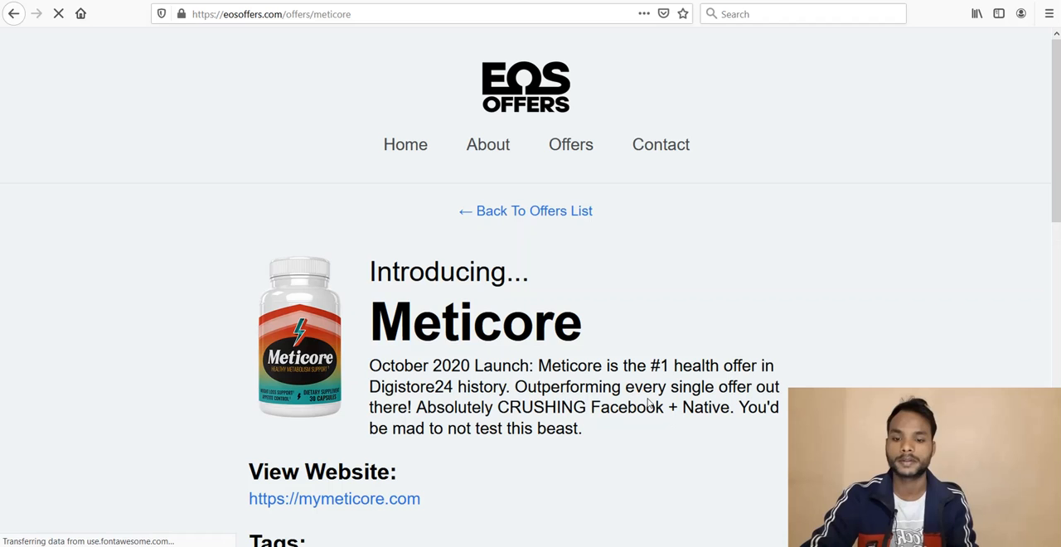
Step: Generate the Meticore affiliate link by entering the Digistore24 ID in the link builder
scroll(648, 399, "down", 10)
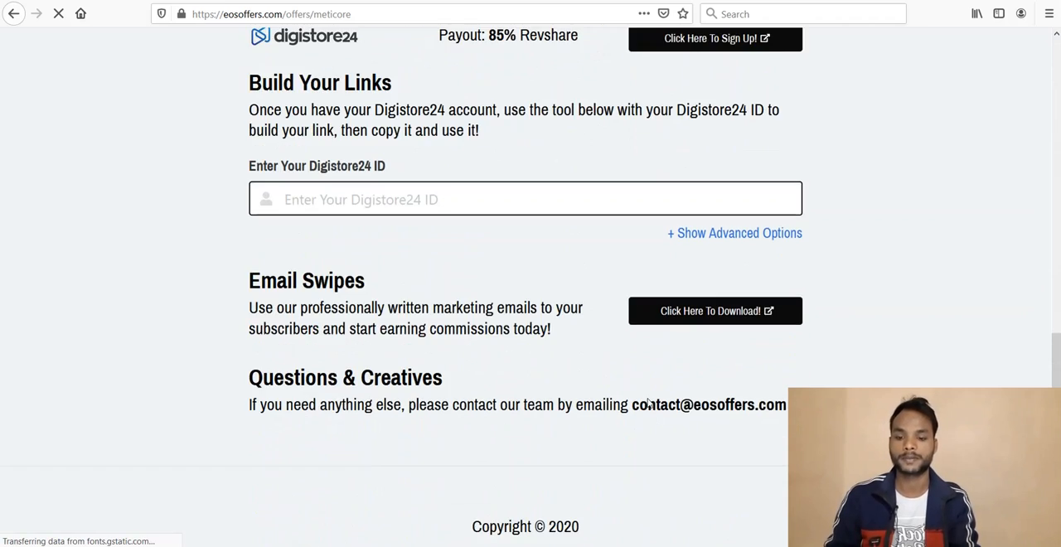
left_click(380, 196)
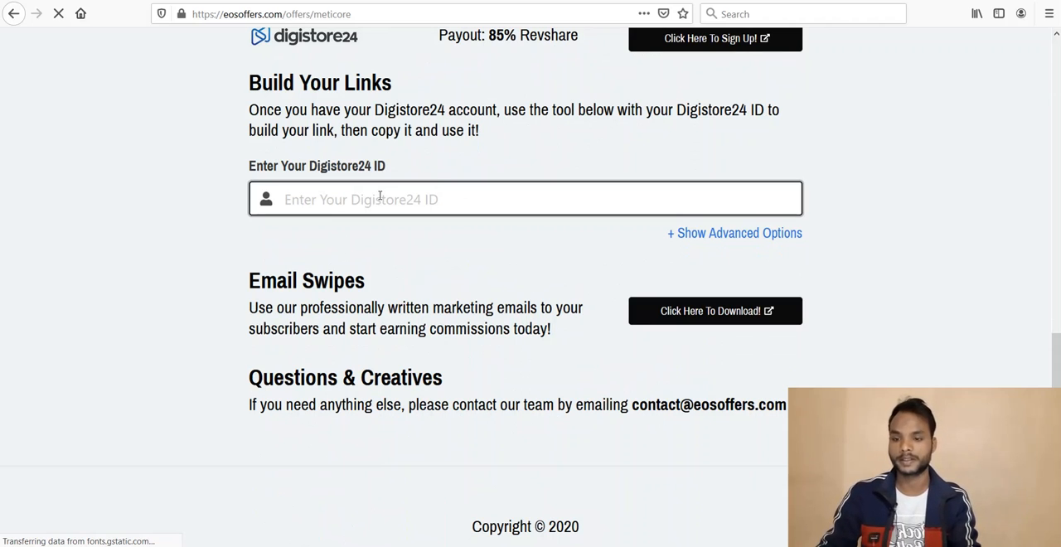
type("booss")
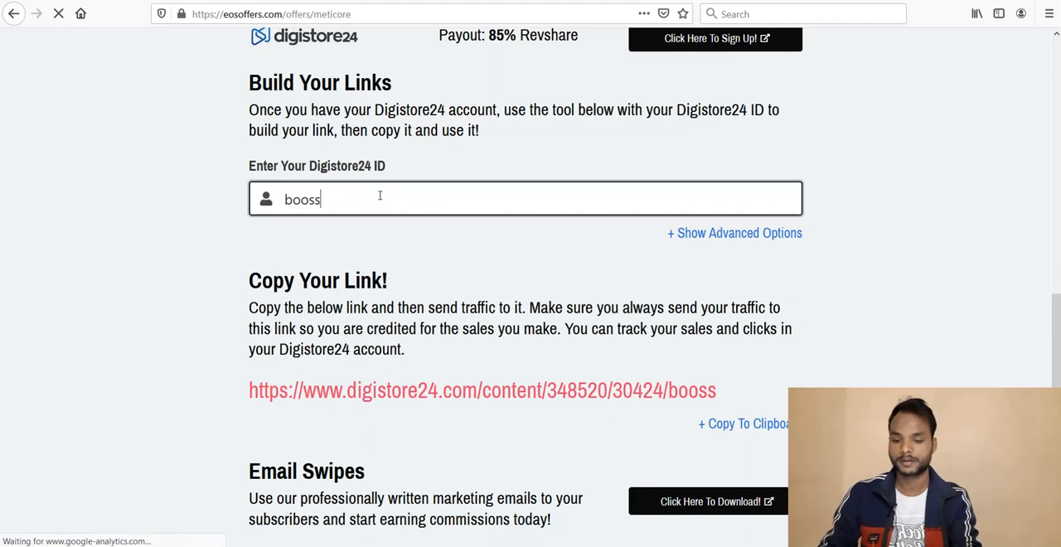
left_click(486, 294)
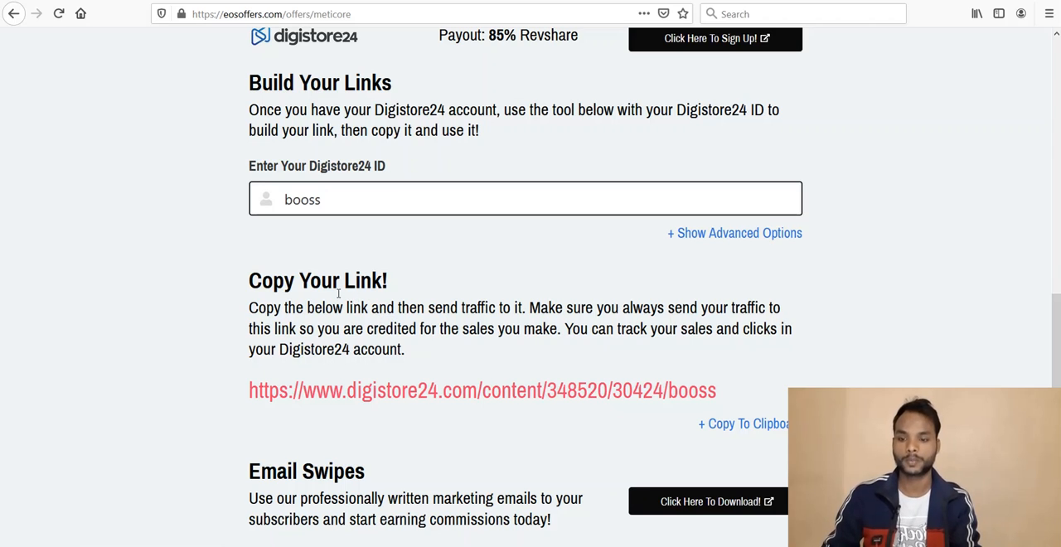
left_click(470, 399)
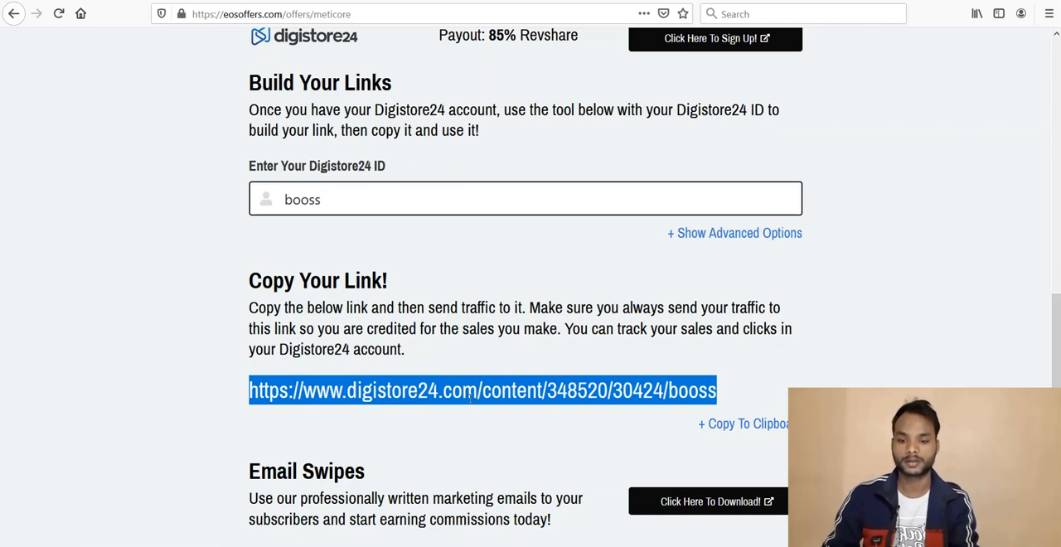
left_click(415, 461)
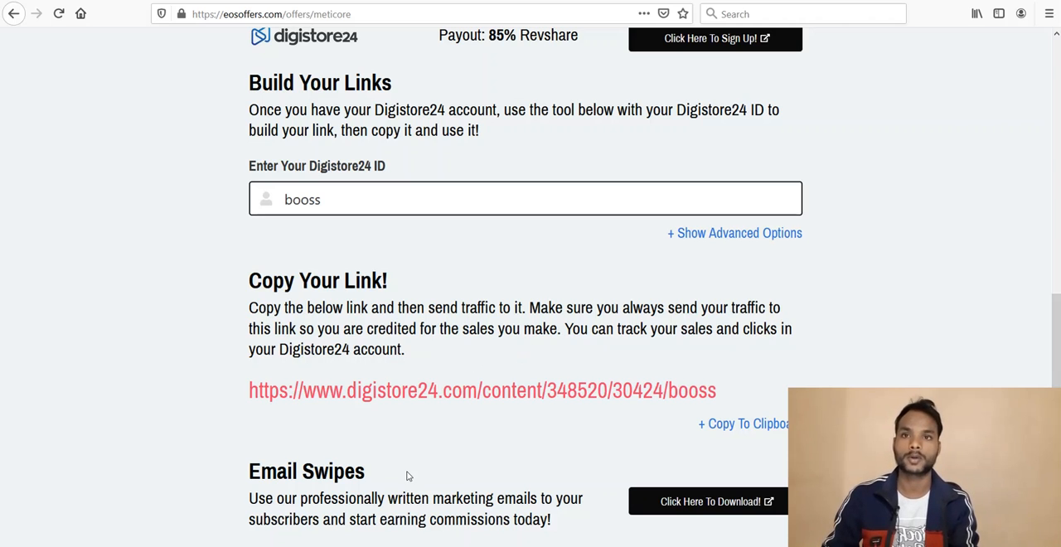
Step: Switch to Chrome and examine the headline of the "10 Second Morning Ritual" landing page
mouse_move(357, 546)
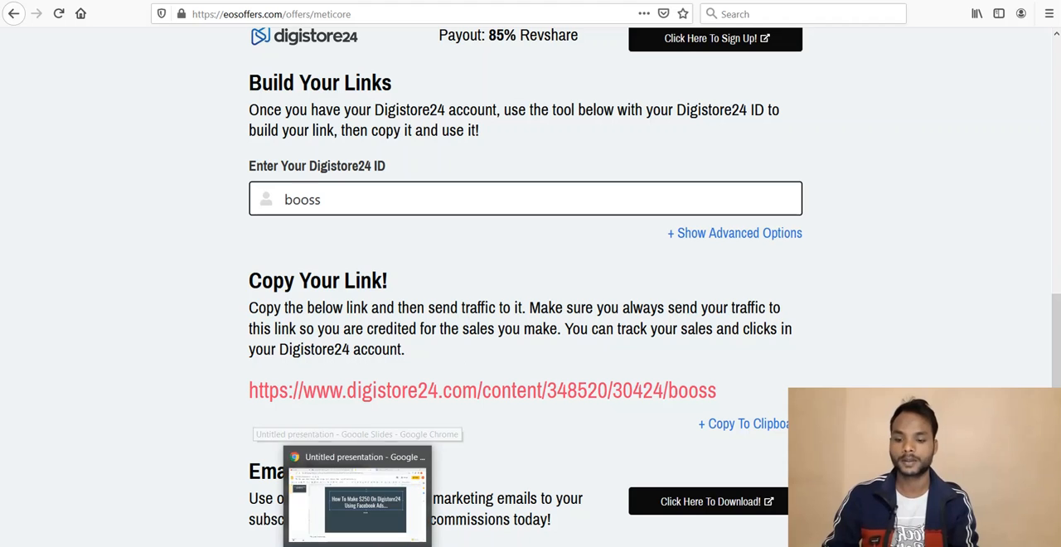
left_click(357, 497)
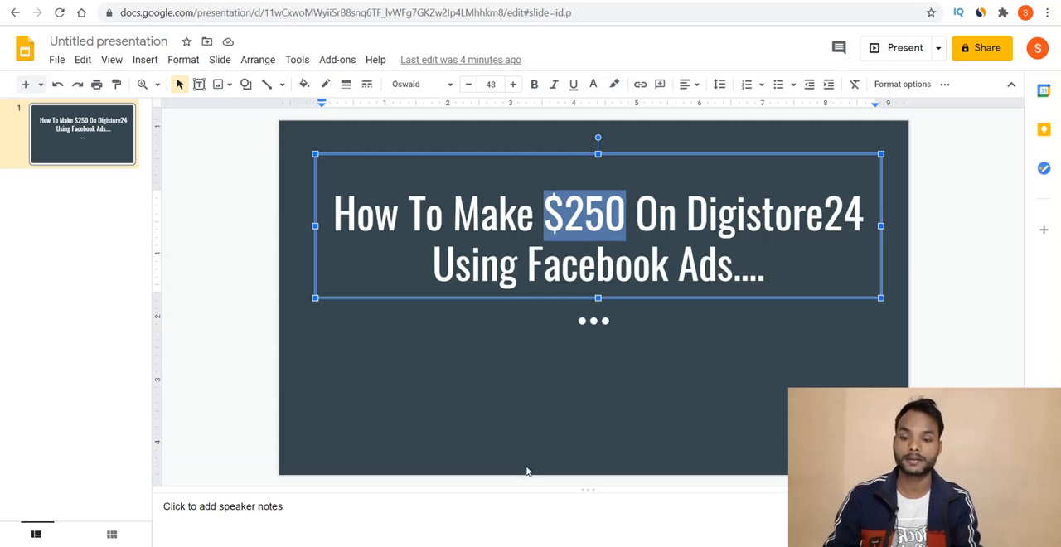
left_click(488, 396)
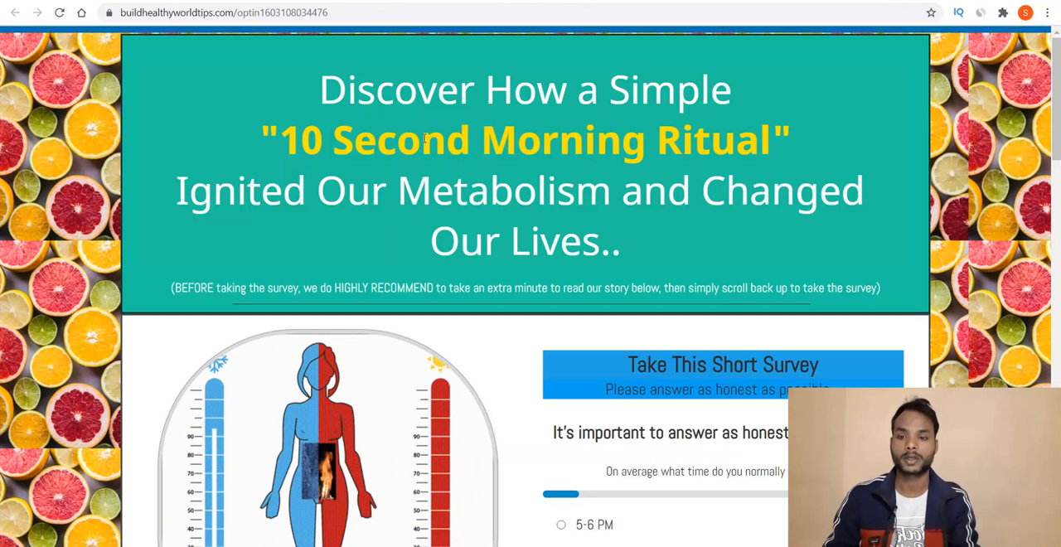
double_click(424, 139)
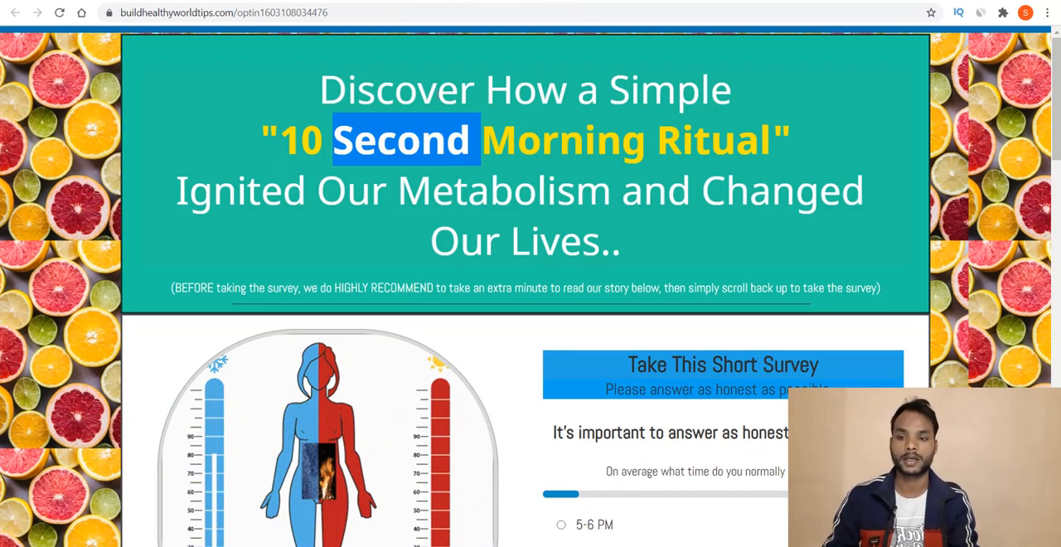
triple_click(587, 98)
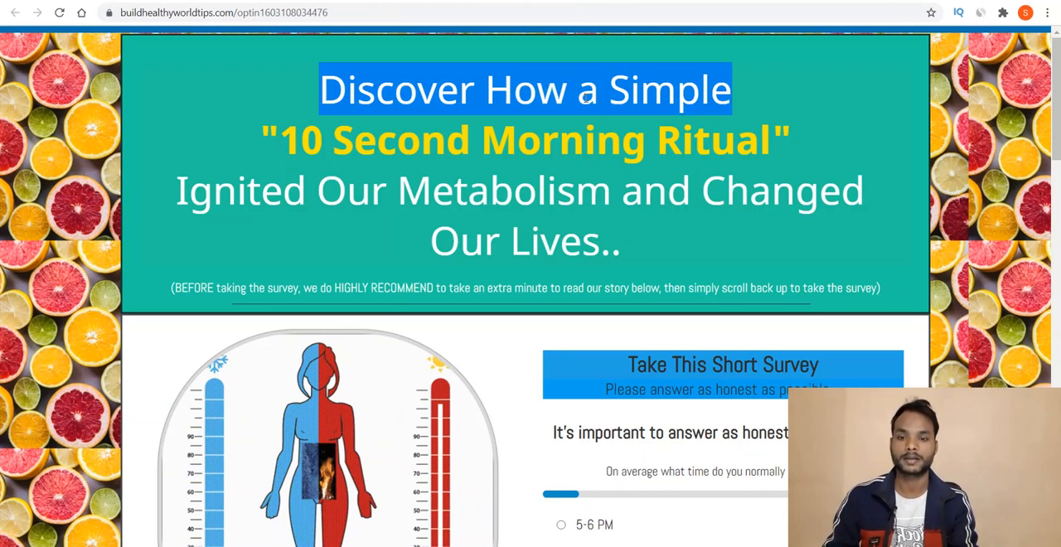
triple_click(526, 141)
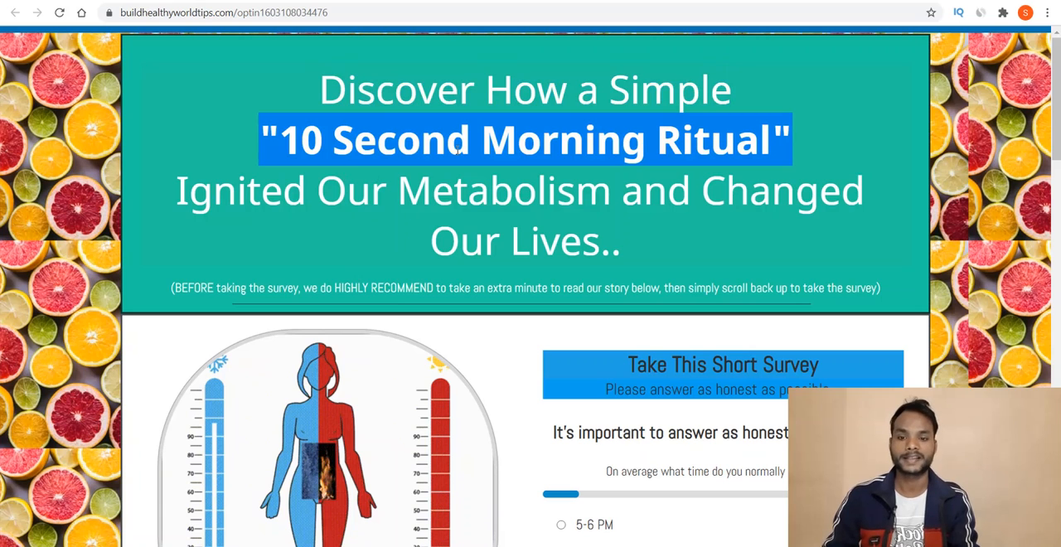
triple_click(348, 190)
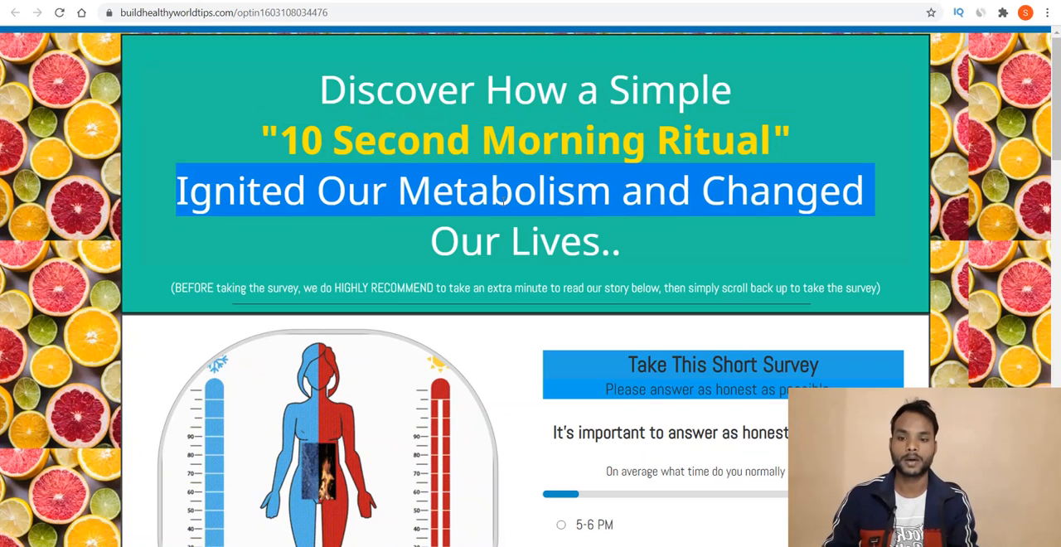
left_click(541, 264)
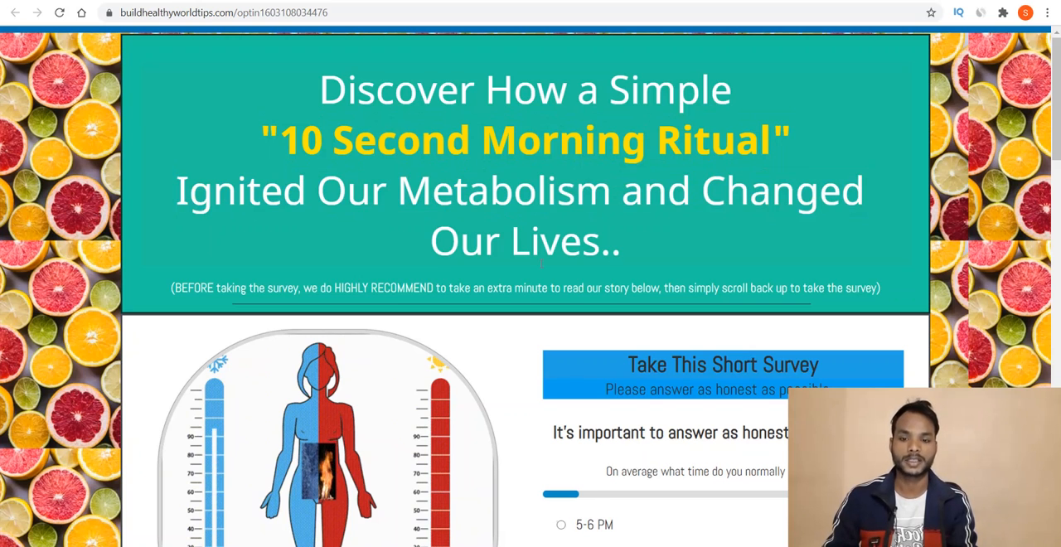
Step: Examine the landing page's survey, story section and skip-the-quiz link down to the footer disclaimers
scroll(541, 268, "down", 3)
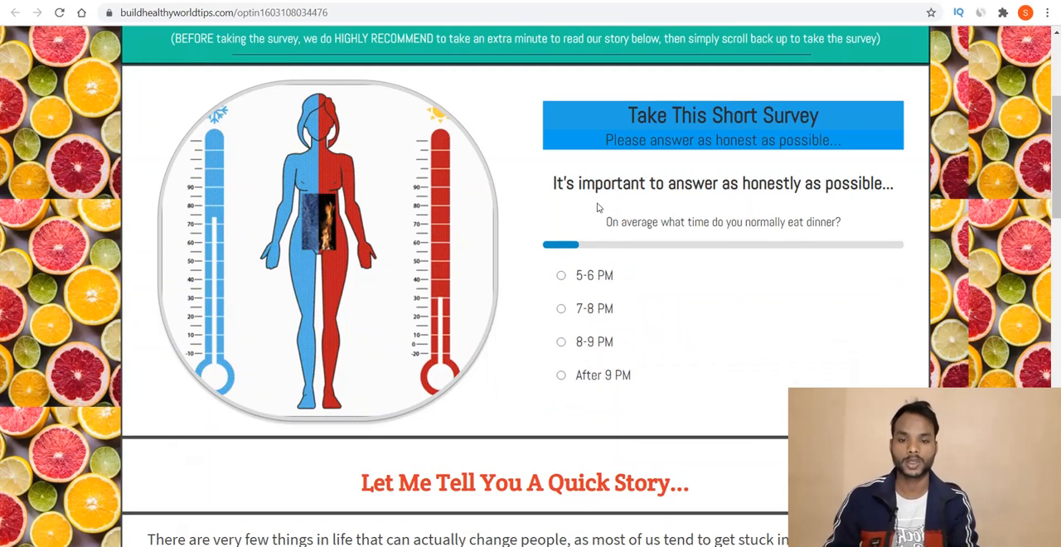
scroll(321, 242, "down", 5)
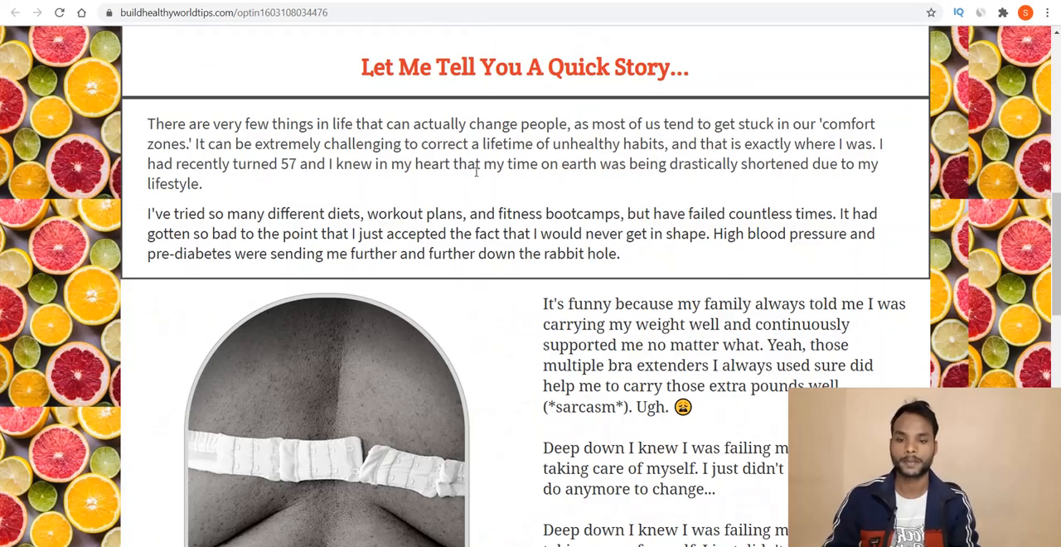
scroll(477, 174, "down", 1)
scroll(477, 176, "down", 1)
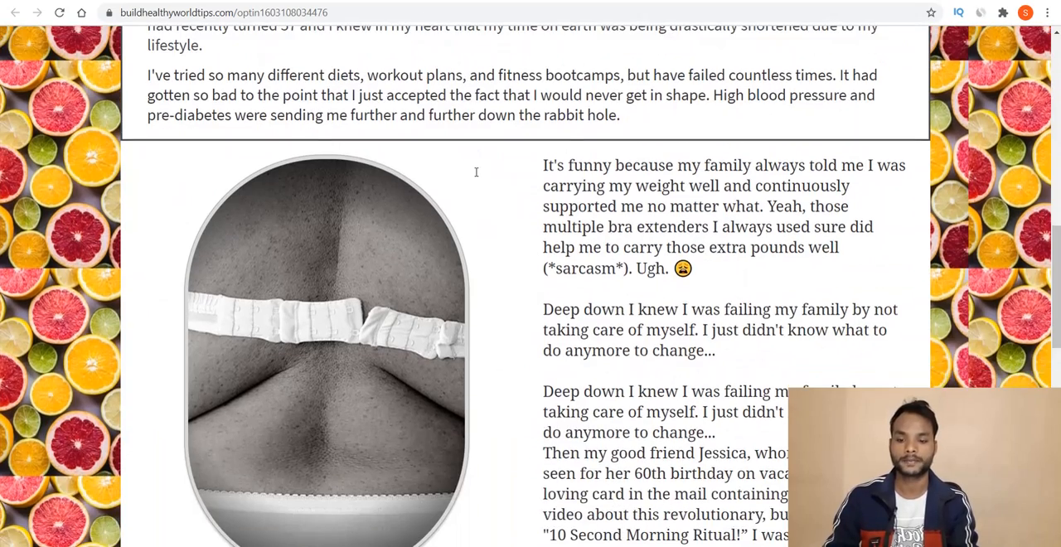
scroll(476, 177, "down", 9)
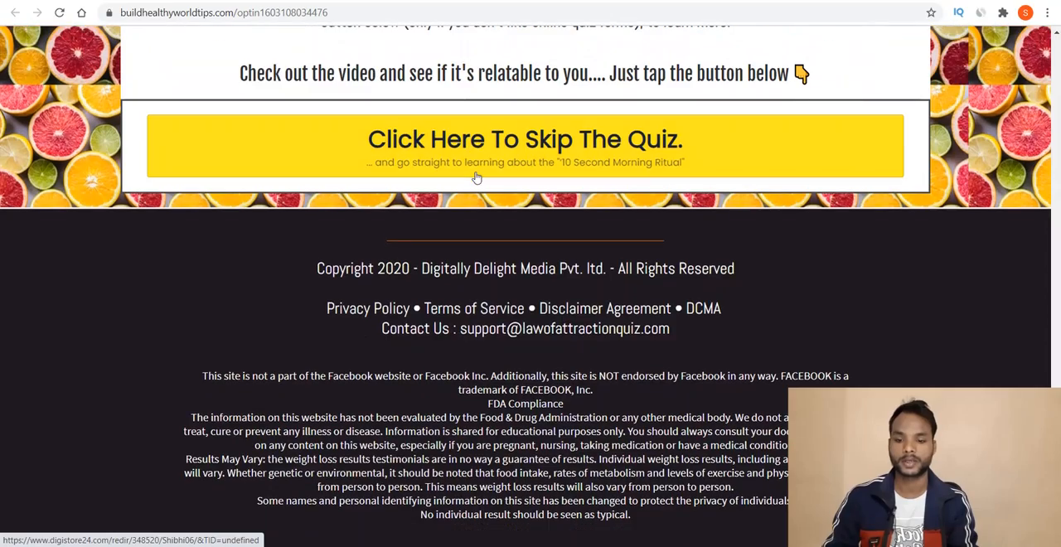
scroll(553, 55, "up", 4)
scroll(553, 54, "up", 10)
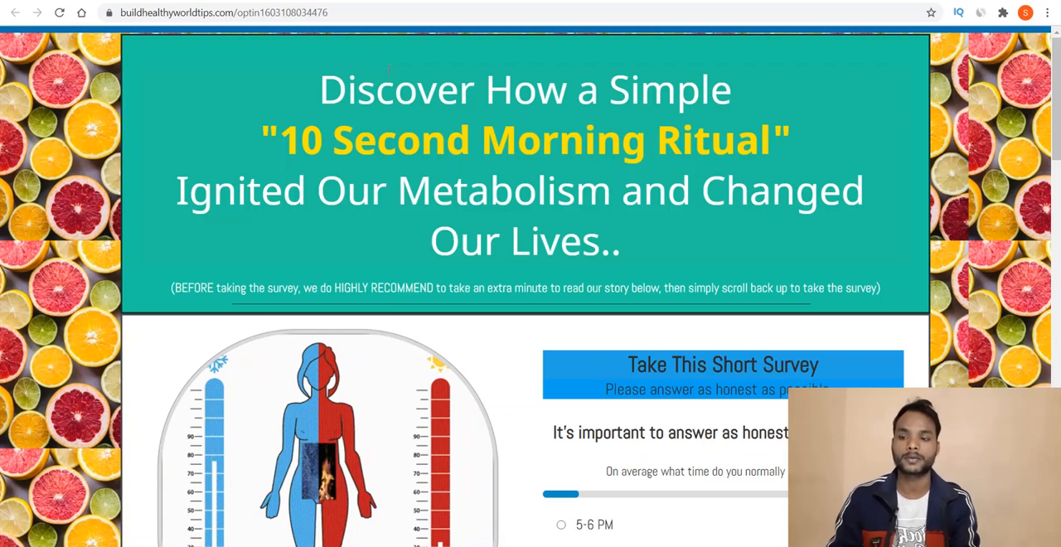
triple_click(649, 42)
left_click(649, 42)
triple_click(471, 241)
left_click(471, 241)
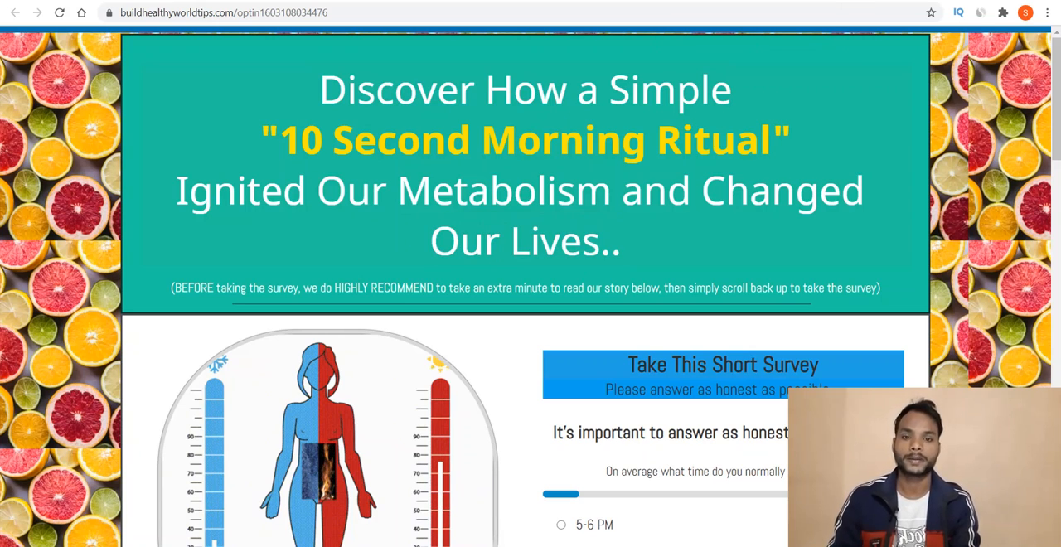
Step: Open the Google Docs document with the ad copy and read the "Morning Trigger" question and the story variations
left_click(715, 1)
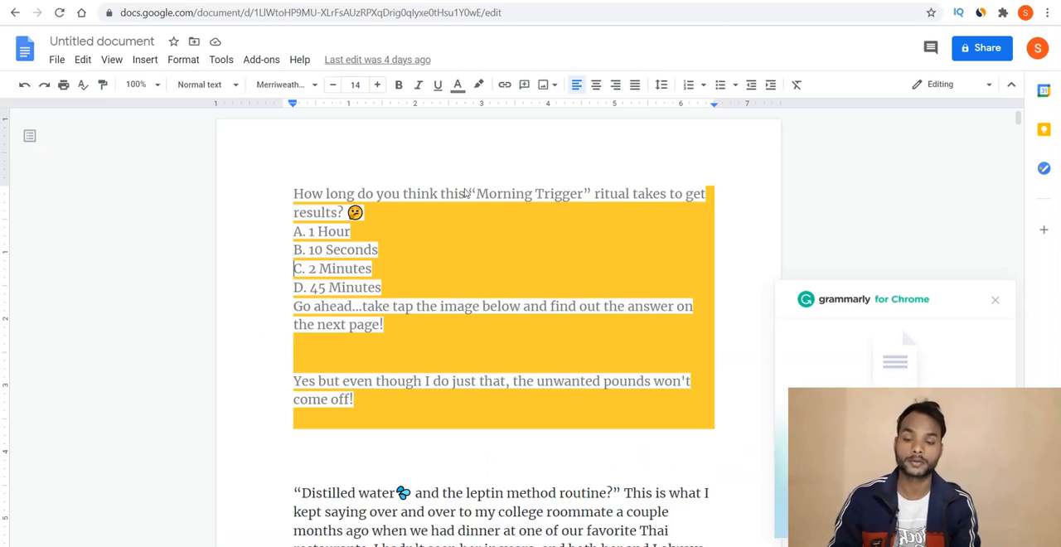
left_click_drag(402, 329, 286, 191)
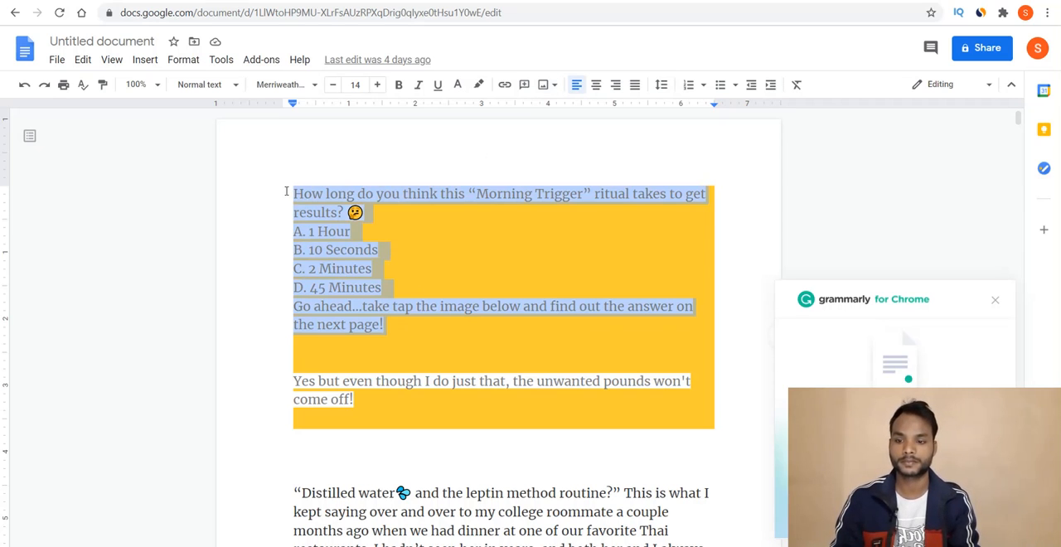
key("Down")
scroll(286, 190, "down", 4)
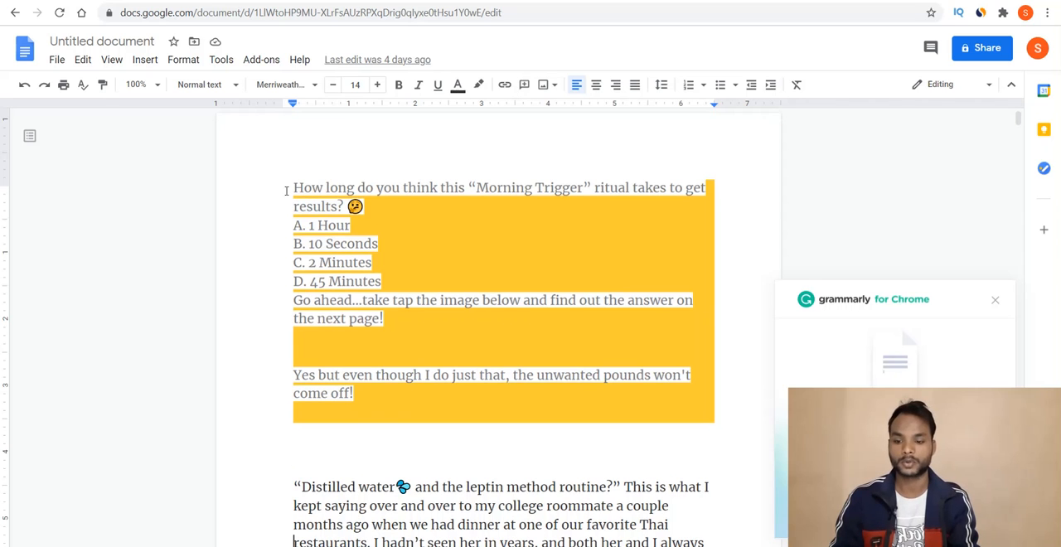
scroll(286, 191, "down", 3)
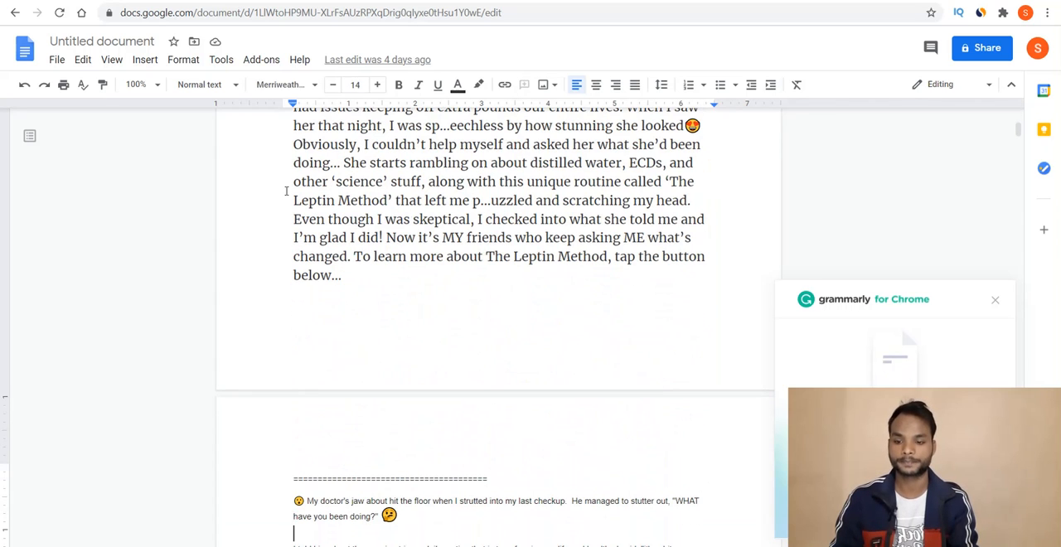
scroll(285, 195, "down", 1)
scroll(286, 195, "down", 2)
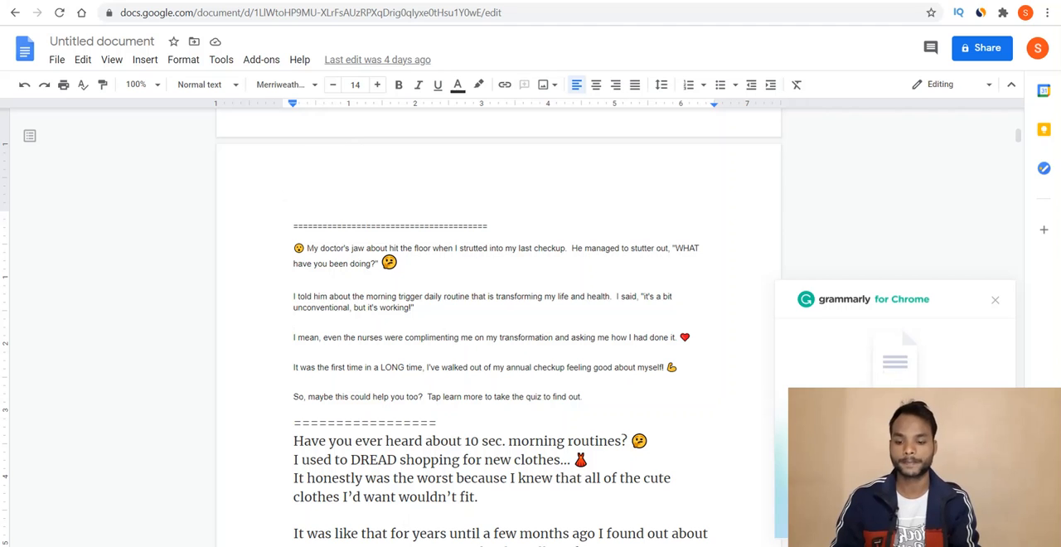
Step: Switch to Facebook Ads Manager and start a new campaign with the Conversions objective
left_click(391, 545)
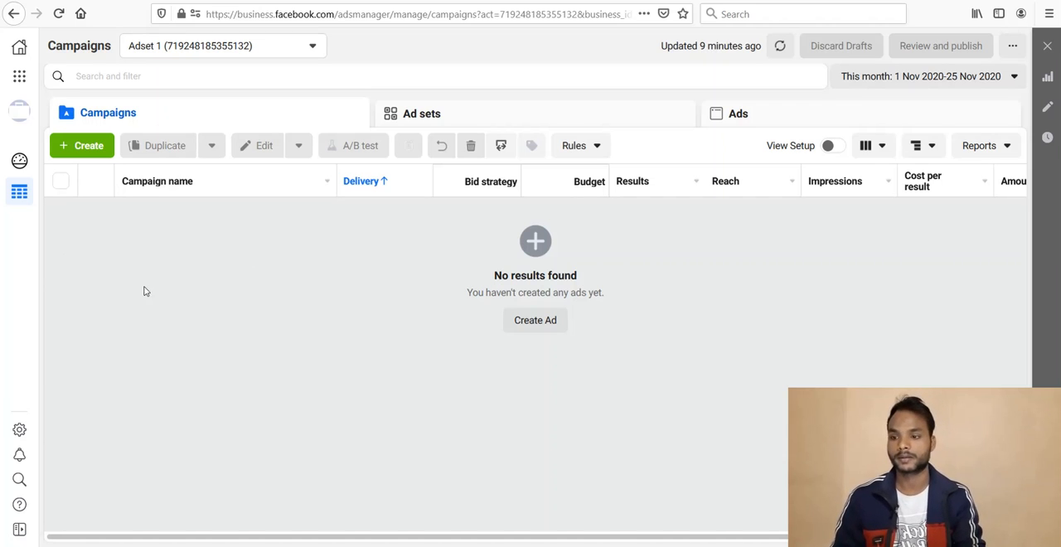
left_click(78, 147)
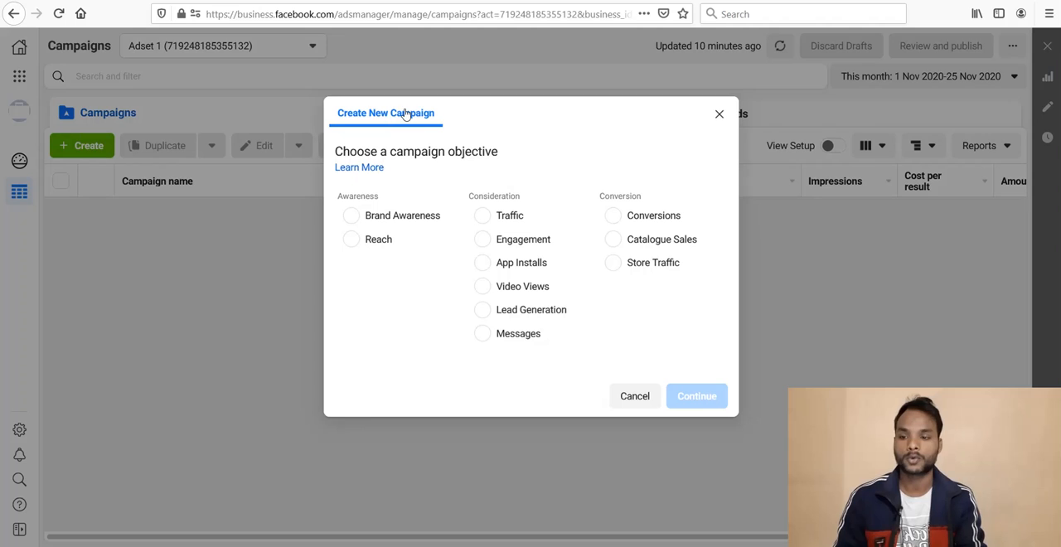
left_click(613, 217)
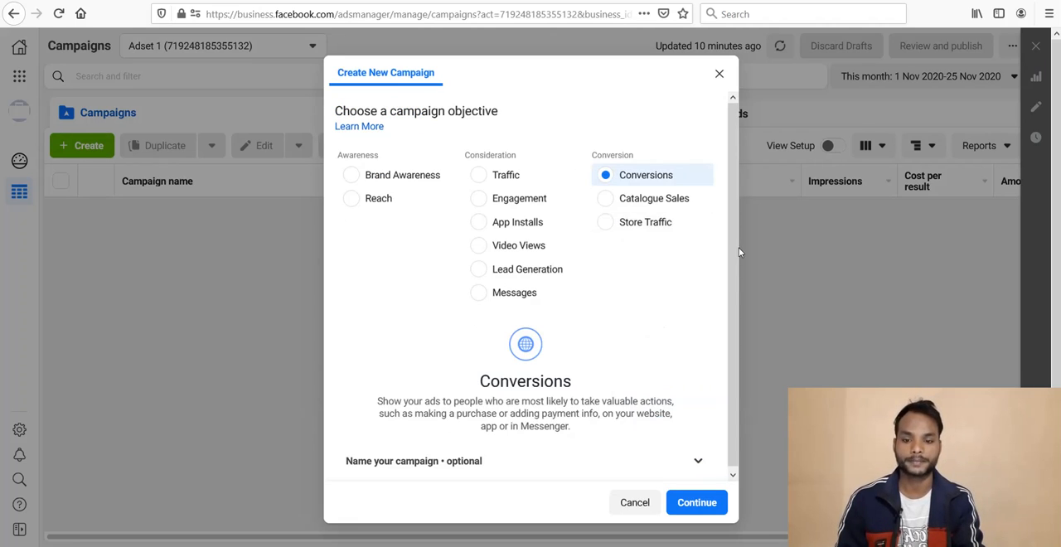
Step: Expand the optional naming section and name the campaign "test"
left_click(701, 461)
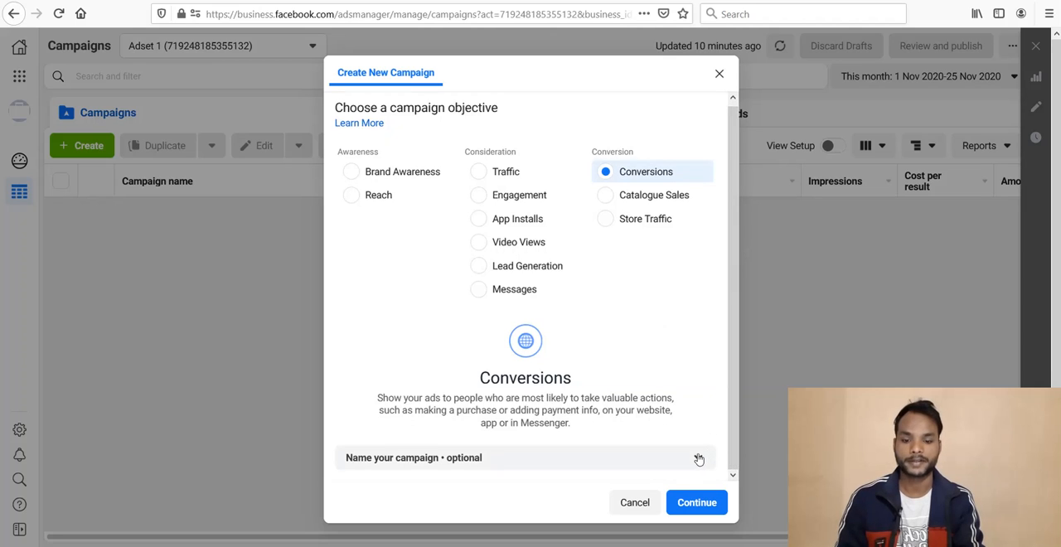
scroll(731, 267, "down", 3)
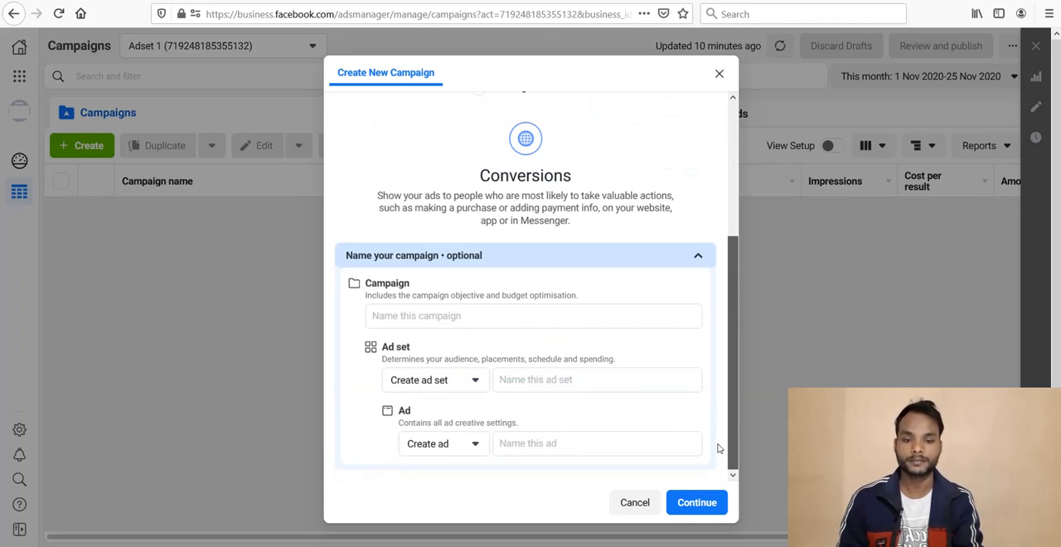
left_click(464, 315)
type("tsest")
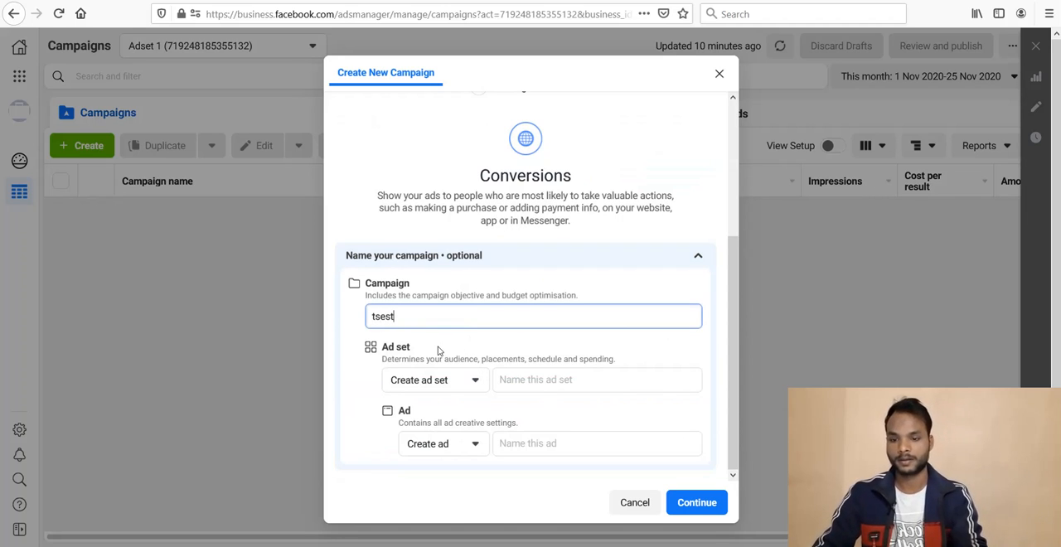
key("BackSpace")
key("BackSpace")
key("BackSpace")
key("BackSpace")
key("BackSpace")
type("est")
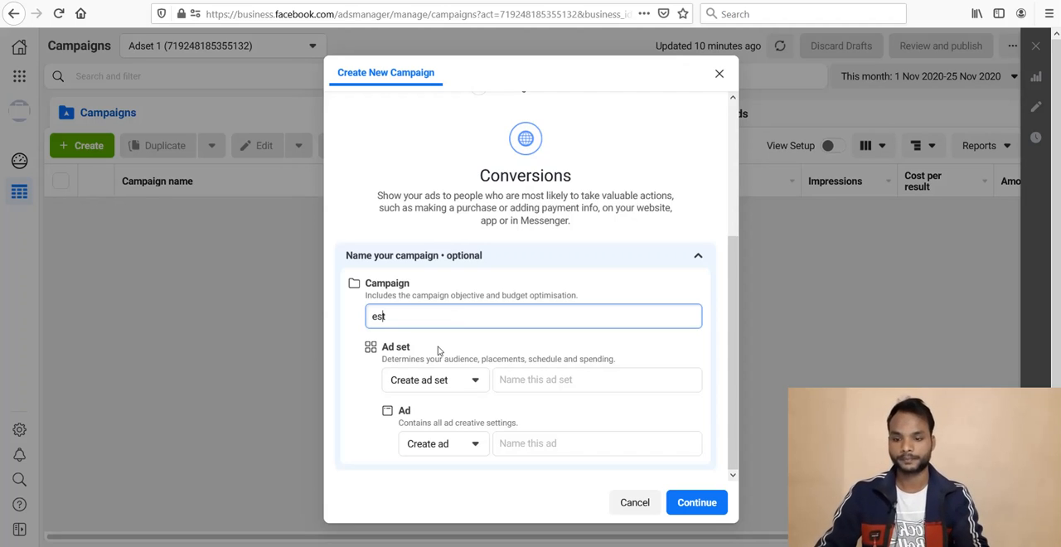
key("Home")
type("t")
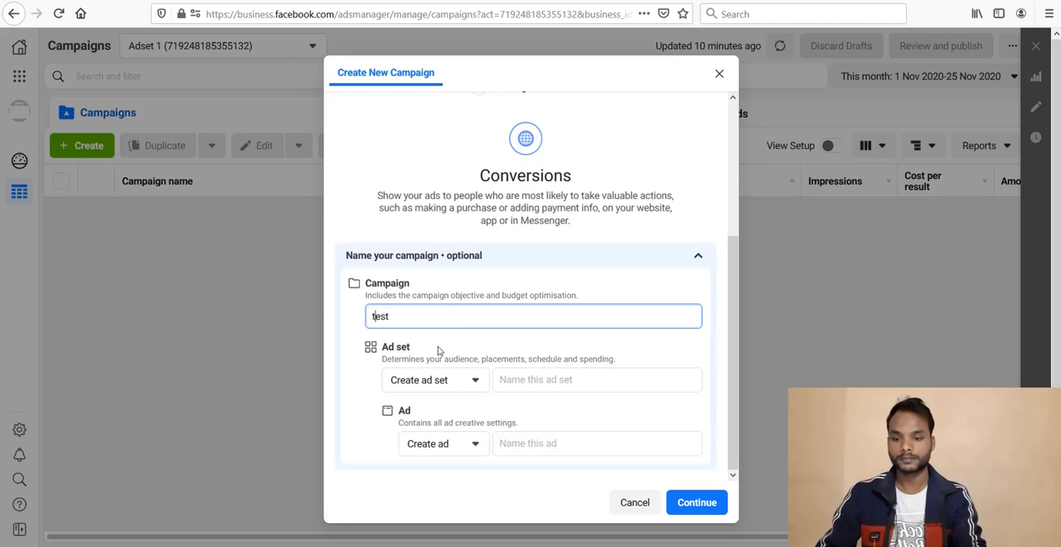
Step: Name the ad set "top 5" and the ad "ad 1", and continue to the campaign draft
left_click(529, 377)
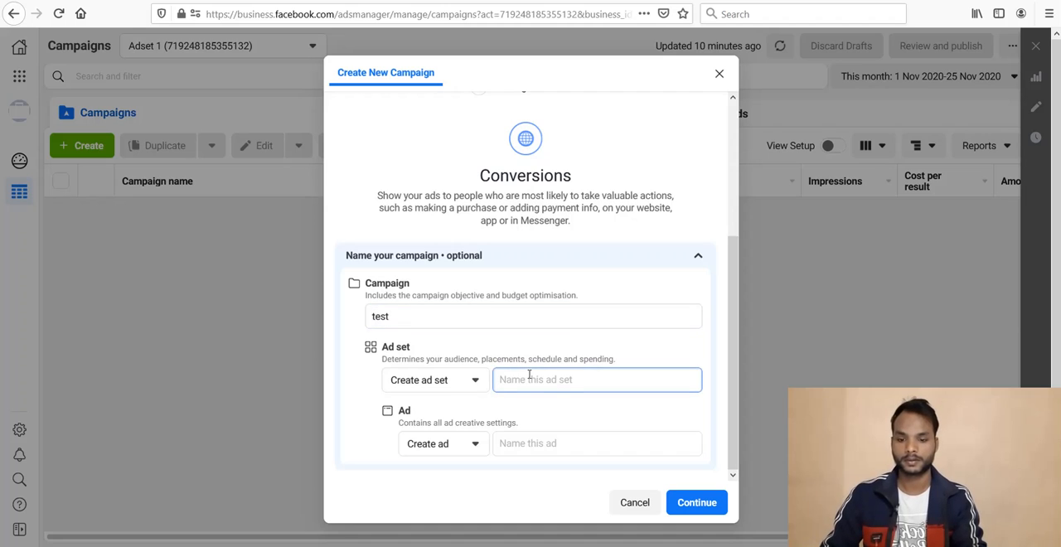
type("top 5")
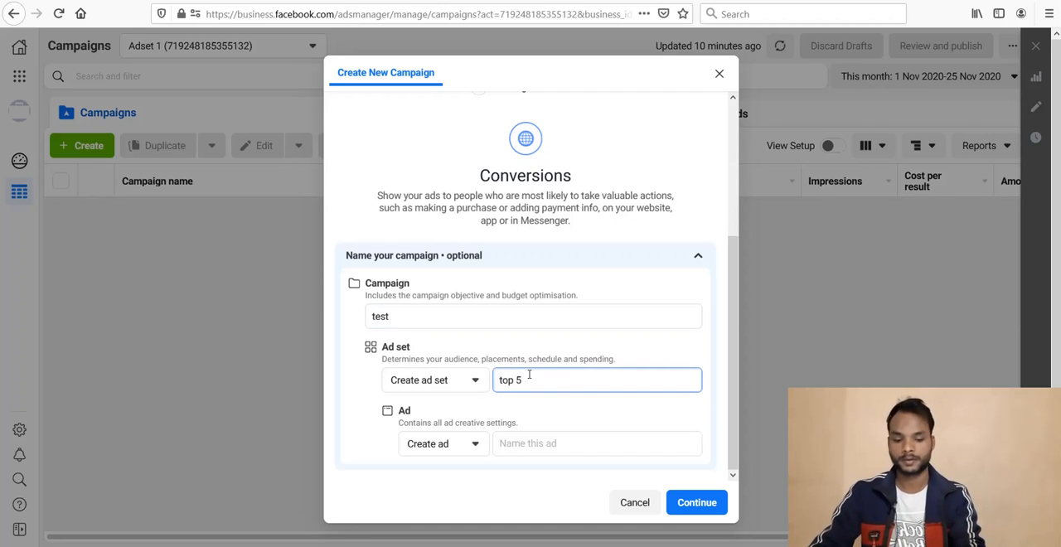
left_click(549, 437)
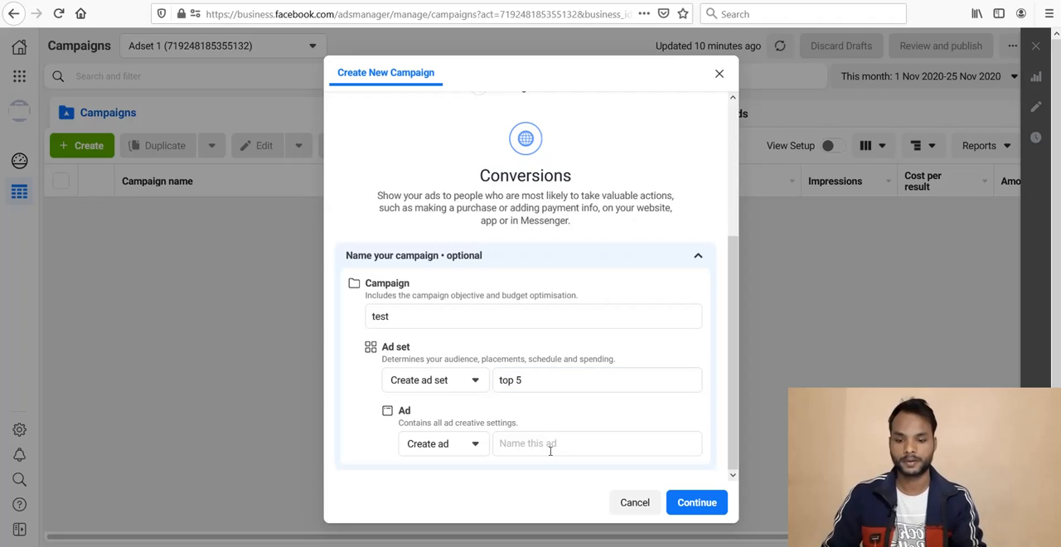
type("ad 1")
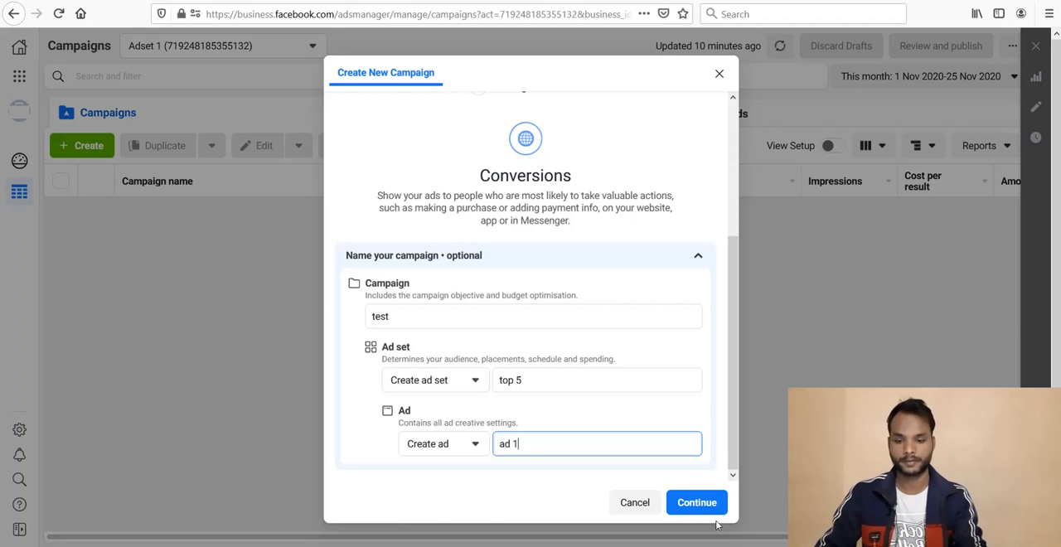
left_click(696, 504)
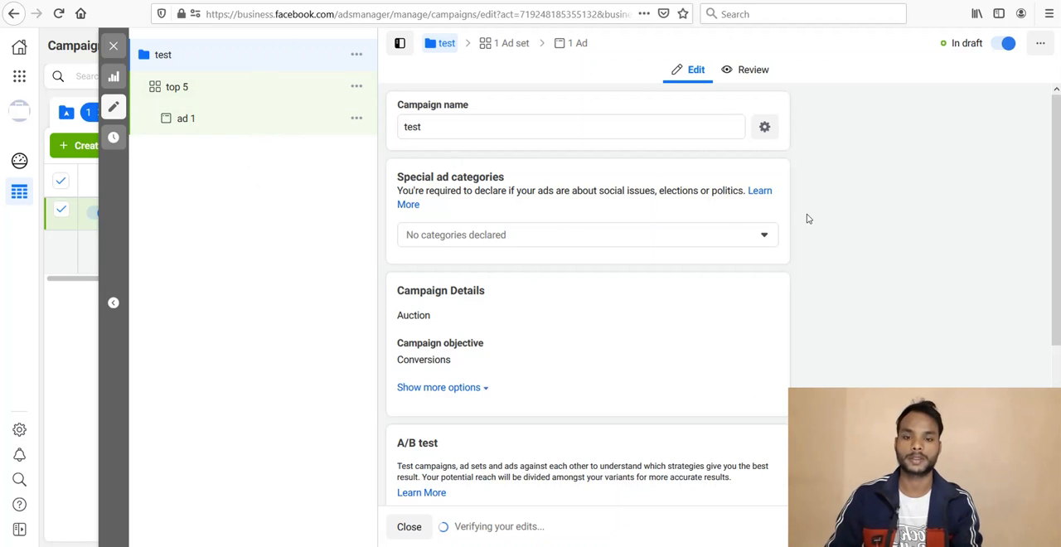
Step: Look over the campaign settings, and in the "top 5" ad set choose Purchase as the conversion event
scroll(810, 219, "down", 3)
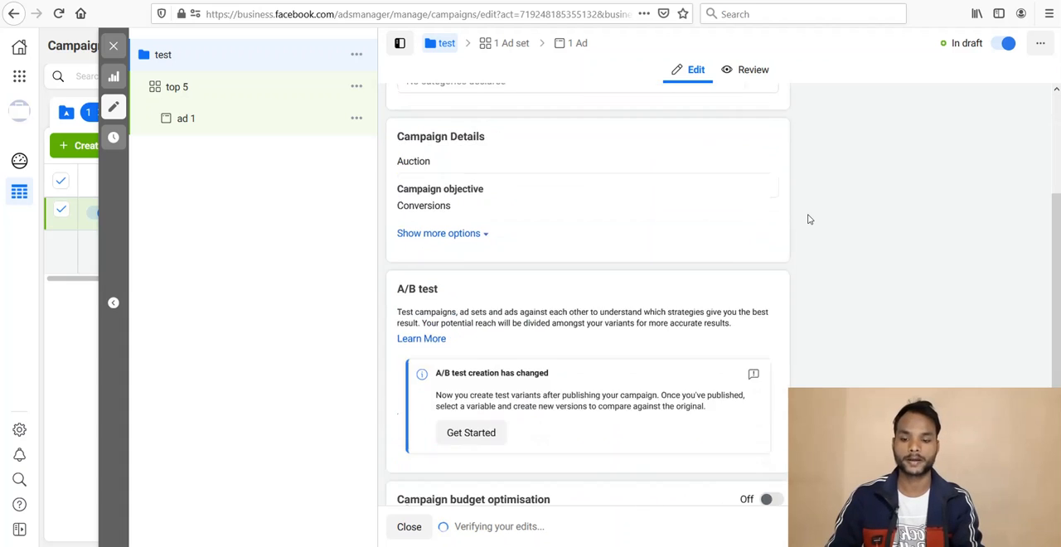
scroll(810, 218, "up", 2)
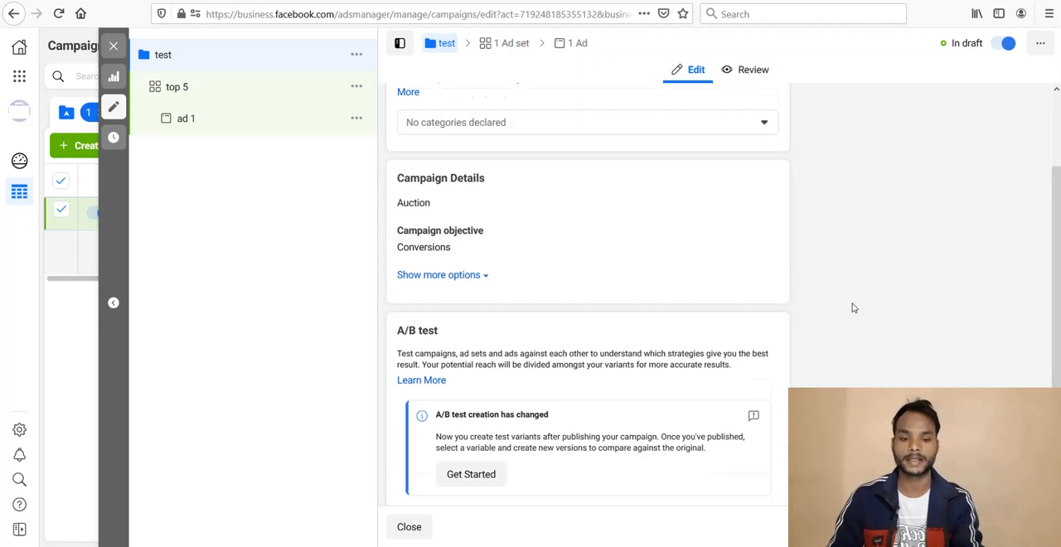
scroll(852, 309, "down", 3)
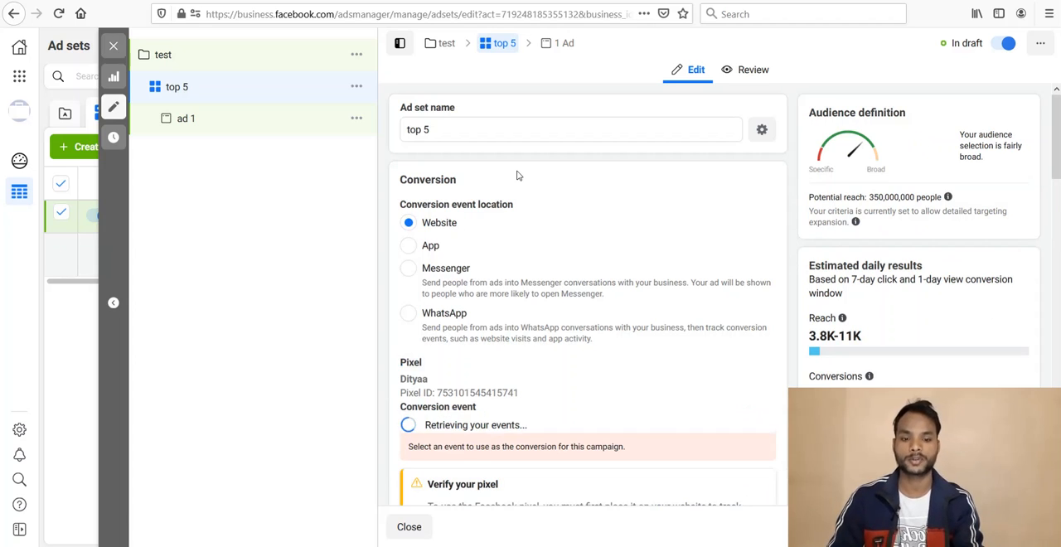
scroll(517, 175, "down", 3)
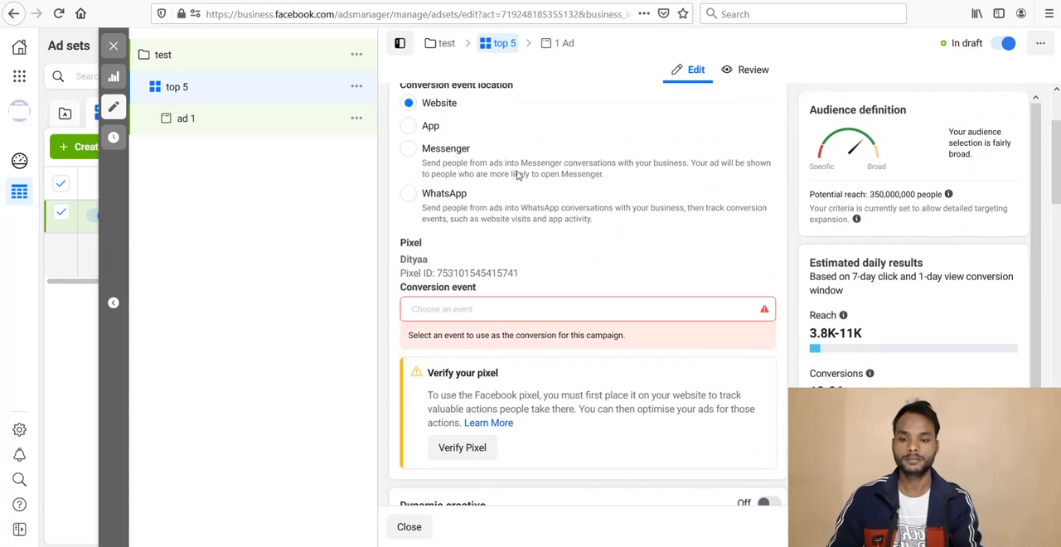
left_click(479, 310)
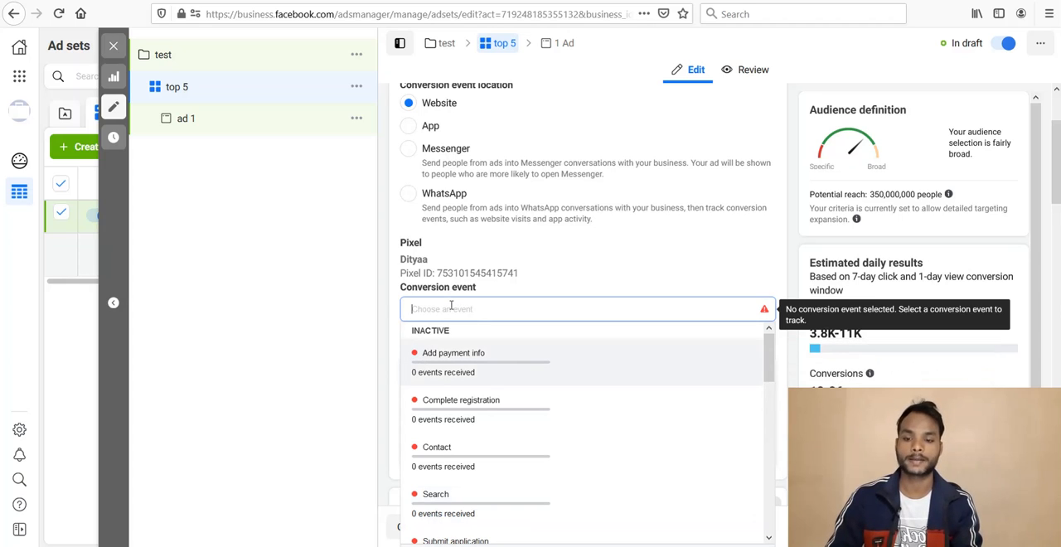
type("p")
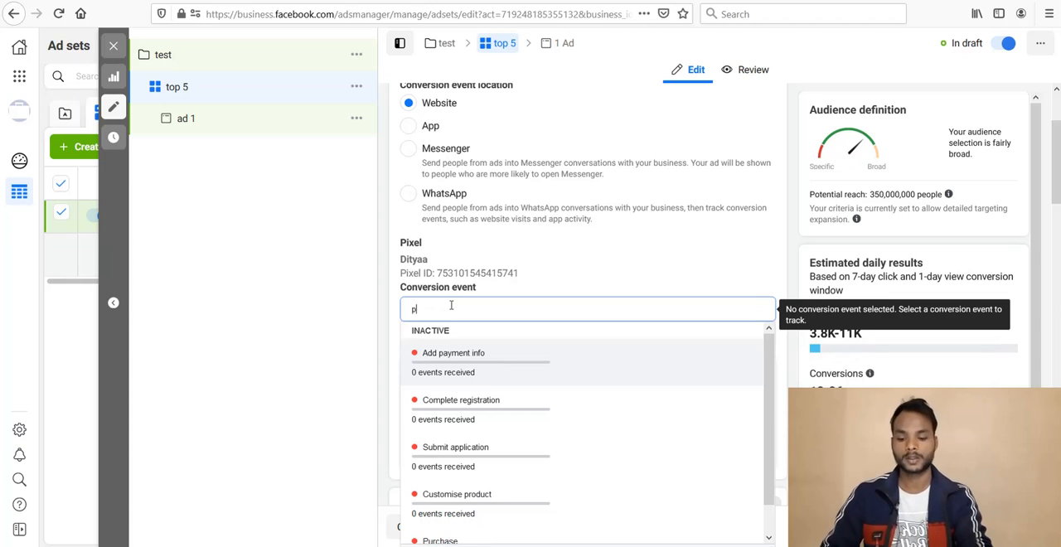
type("u")
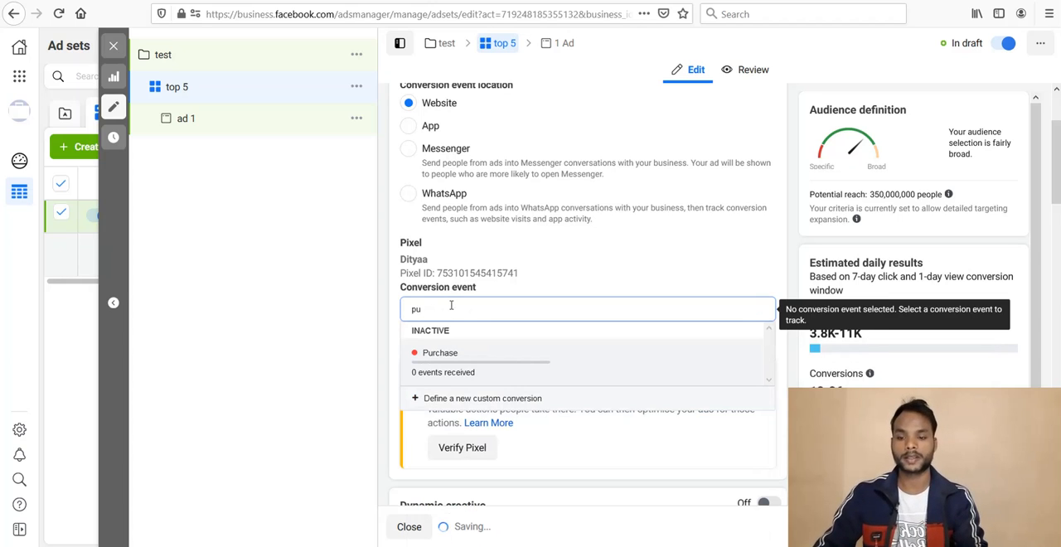
left_click(448, 365)
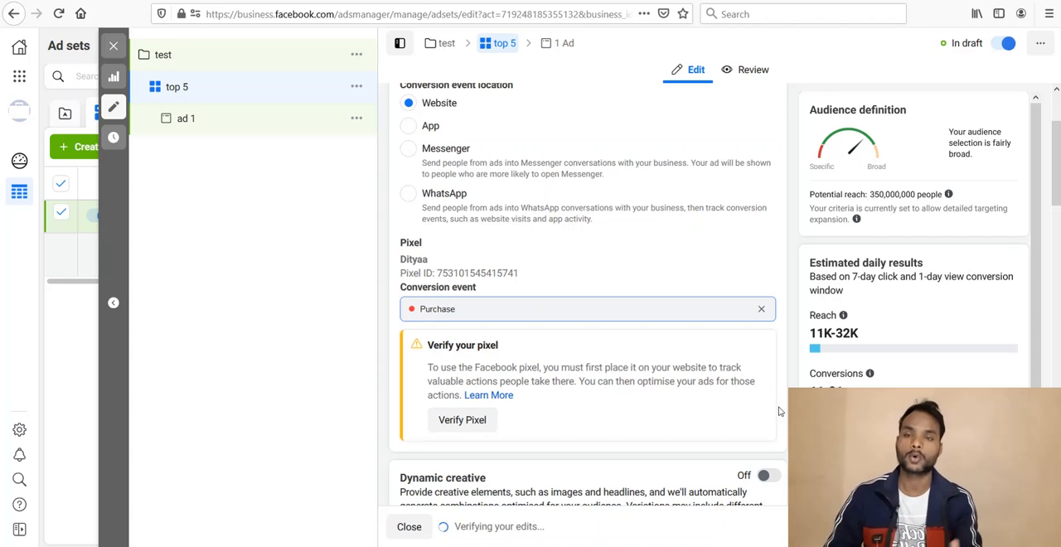
left_click(629, 450)
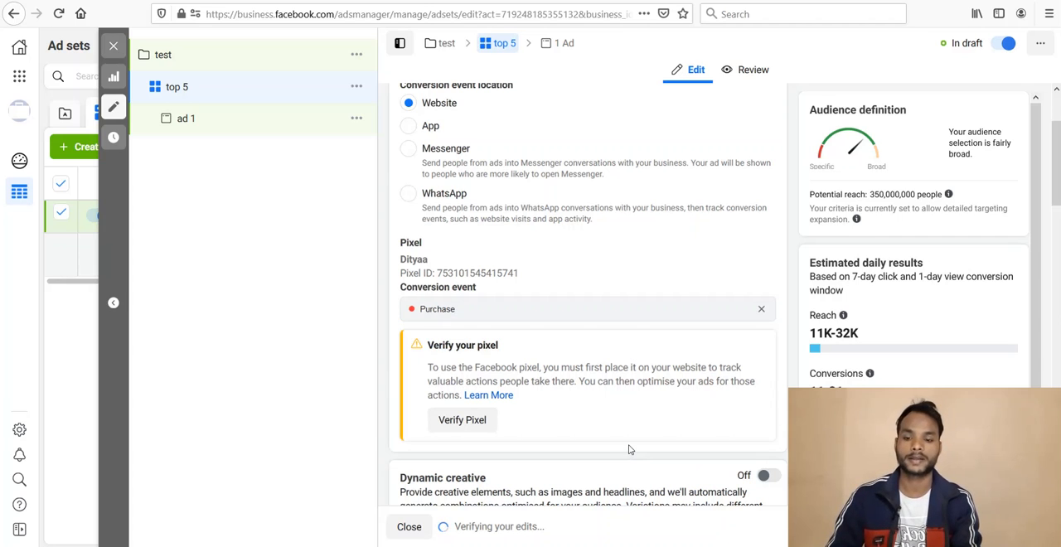
Step: Turn on dynamic creative for the "top 5" ad set and accept its explanation dialog
scroll(628, 450, "down", 1)
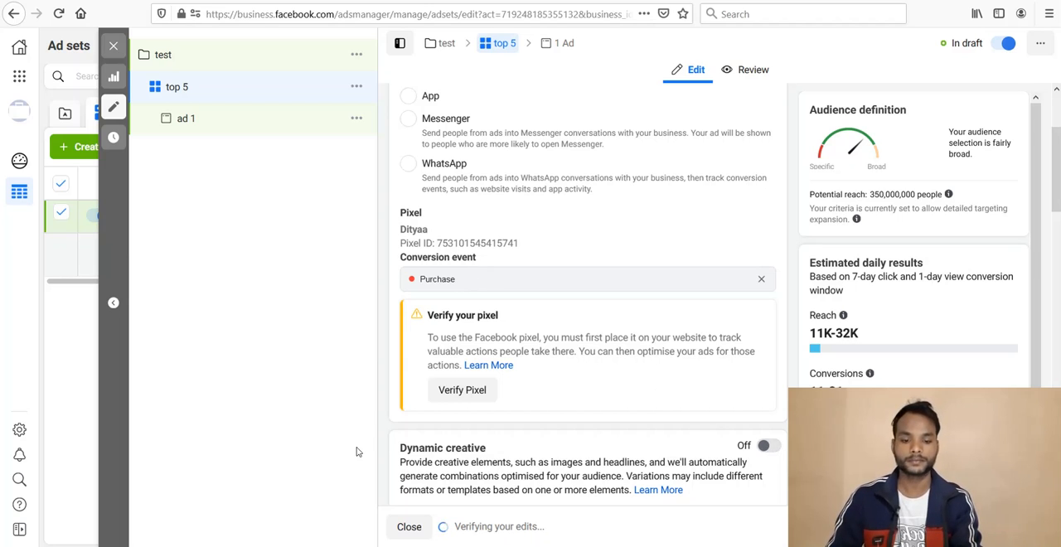
left_click(767, 446)
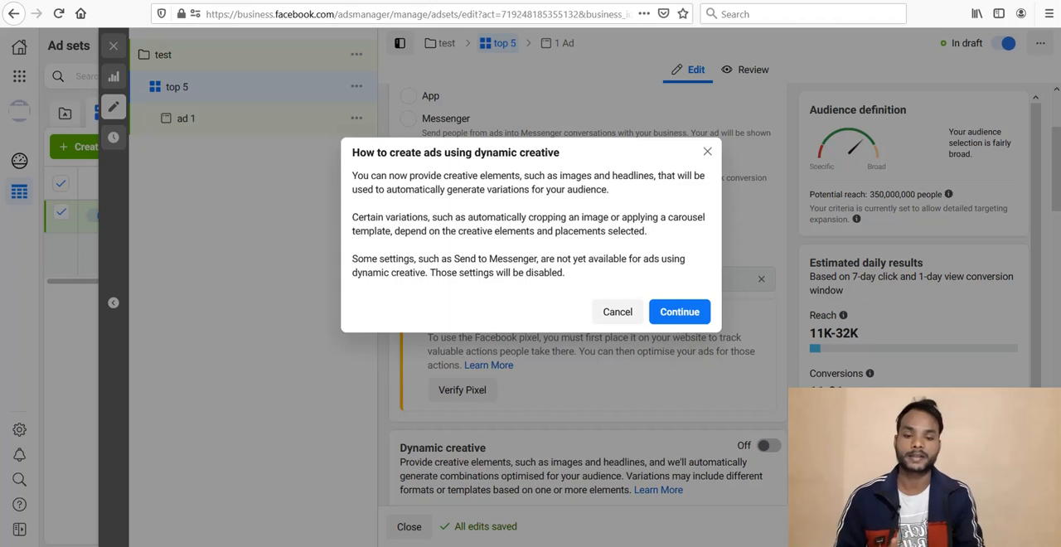
left_click(675, 314)
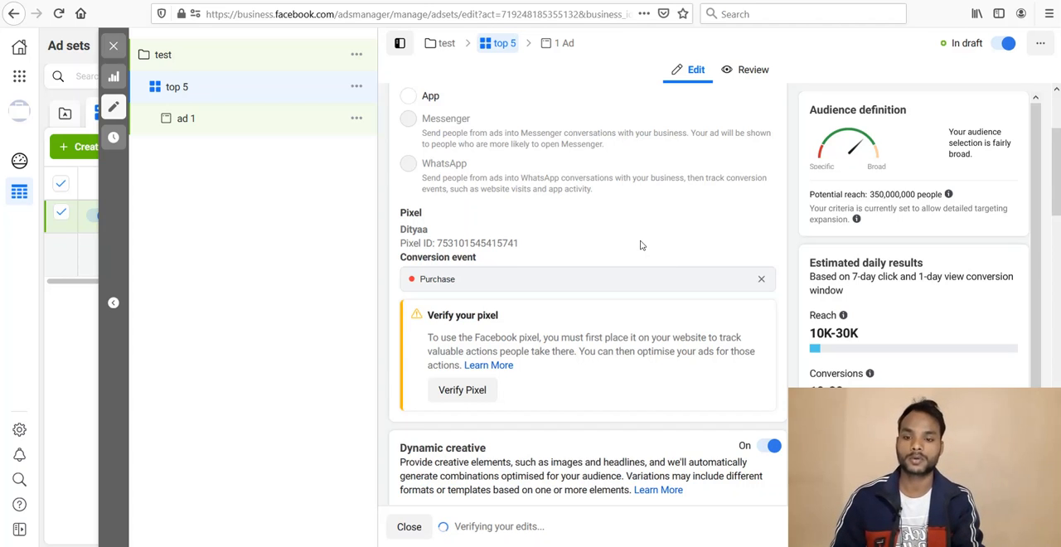
Step: Set the ad set's daily budget to ₹1,000
scroll(640, 244, "down", 4)
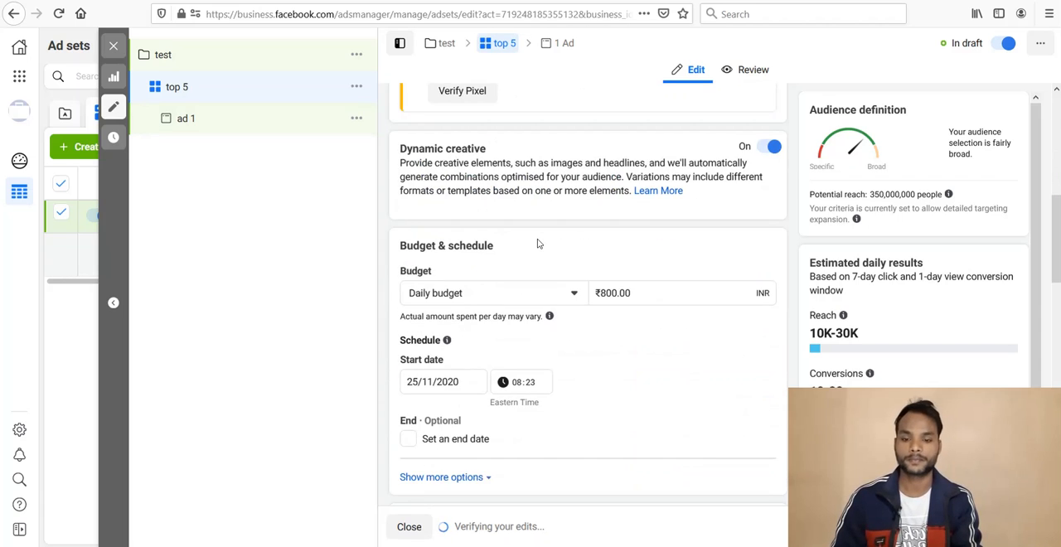
scroll(539, 244, "down", 2)
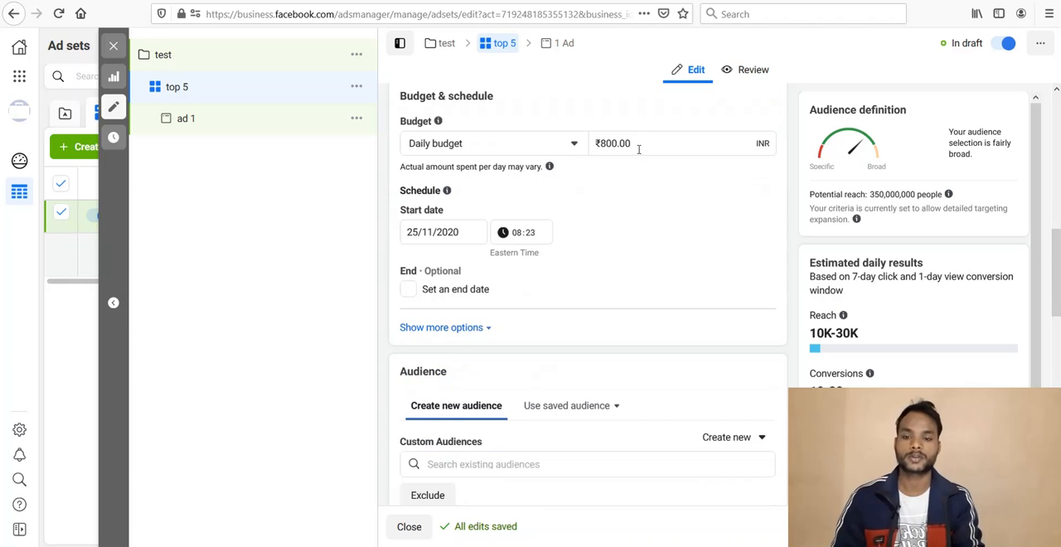
double_click(638, 149)
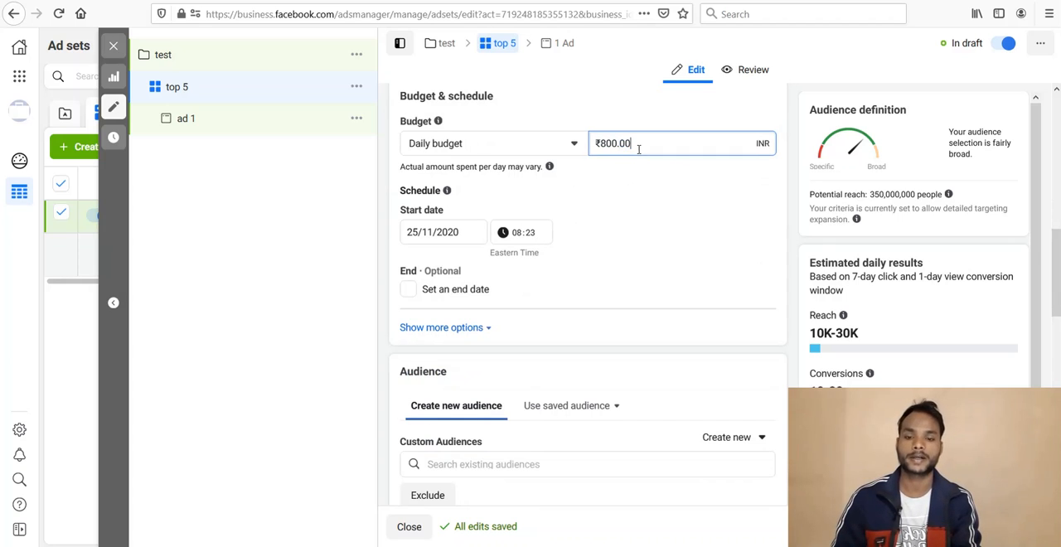
triple_click(639, 149)
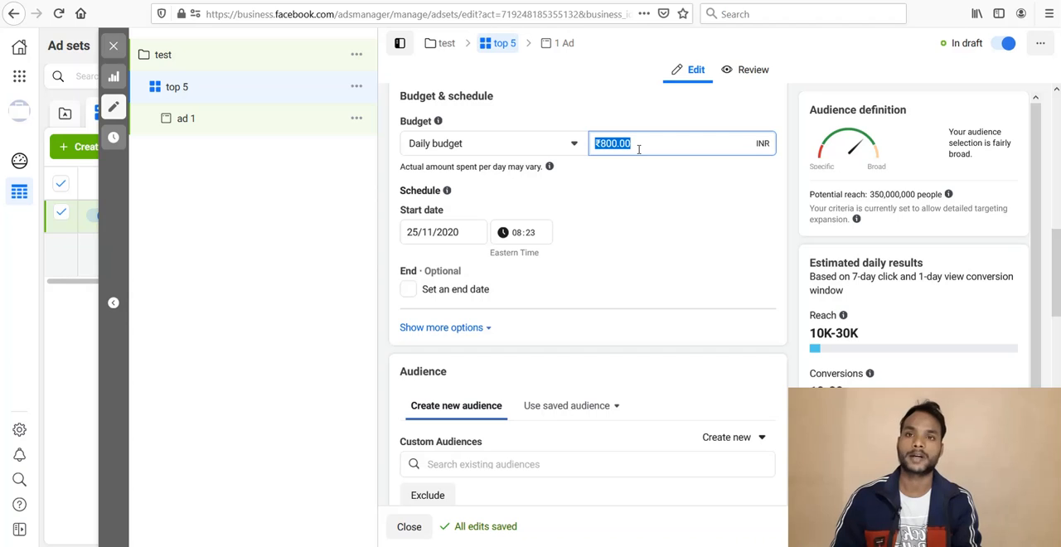
left_click(638, 150)
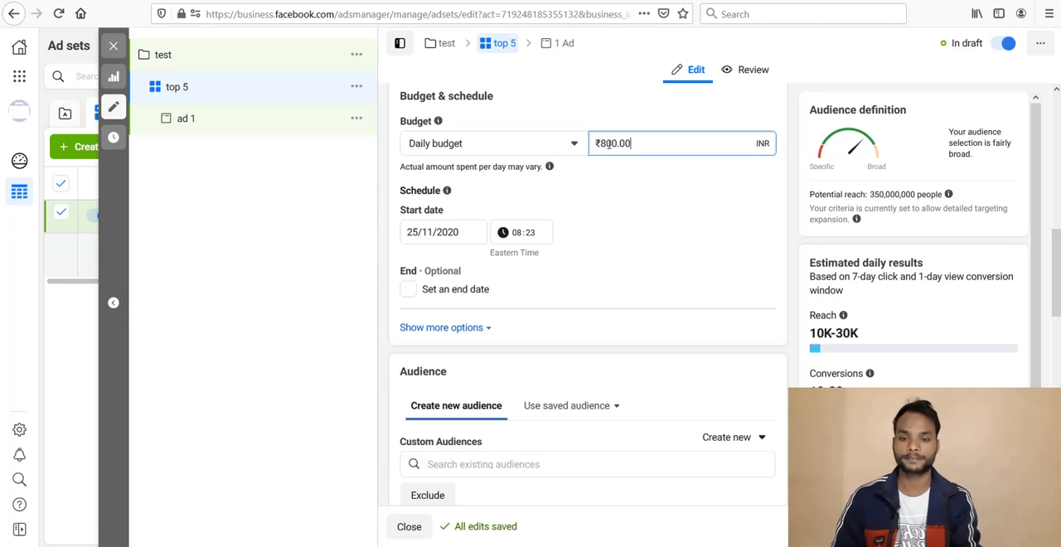
double_click(609, 143)
type("1")
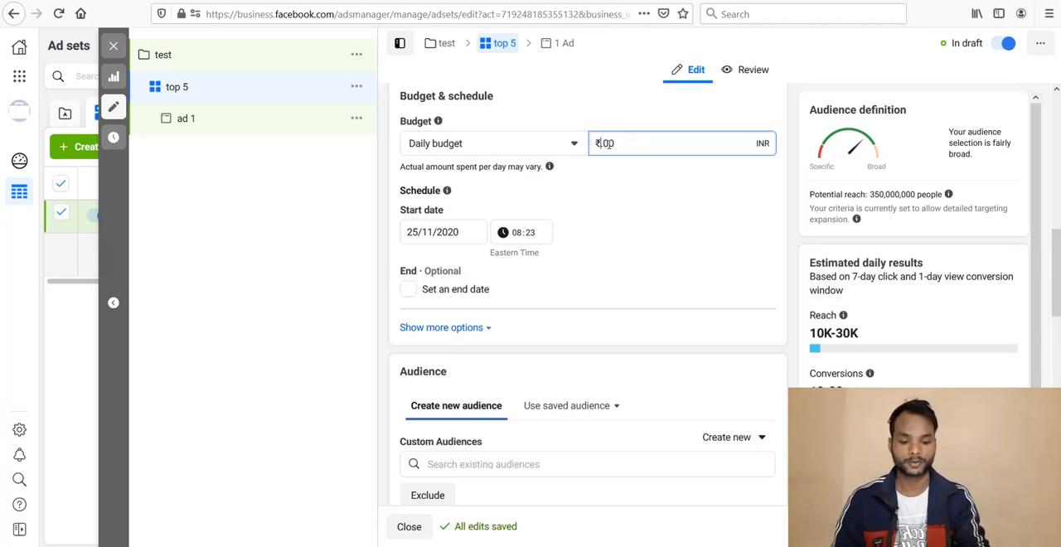
type("1000")
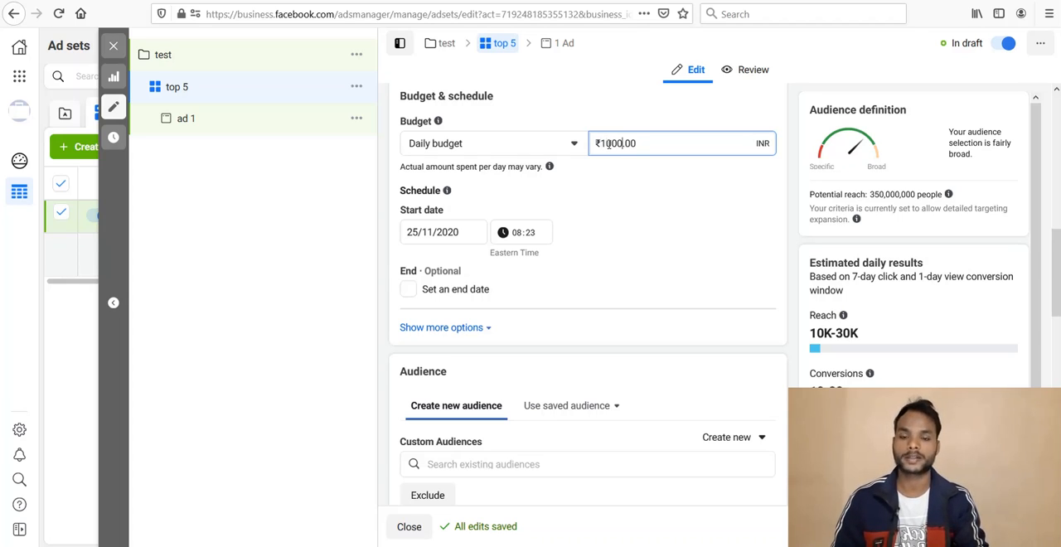
left_click(616, 195)
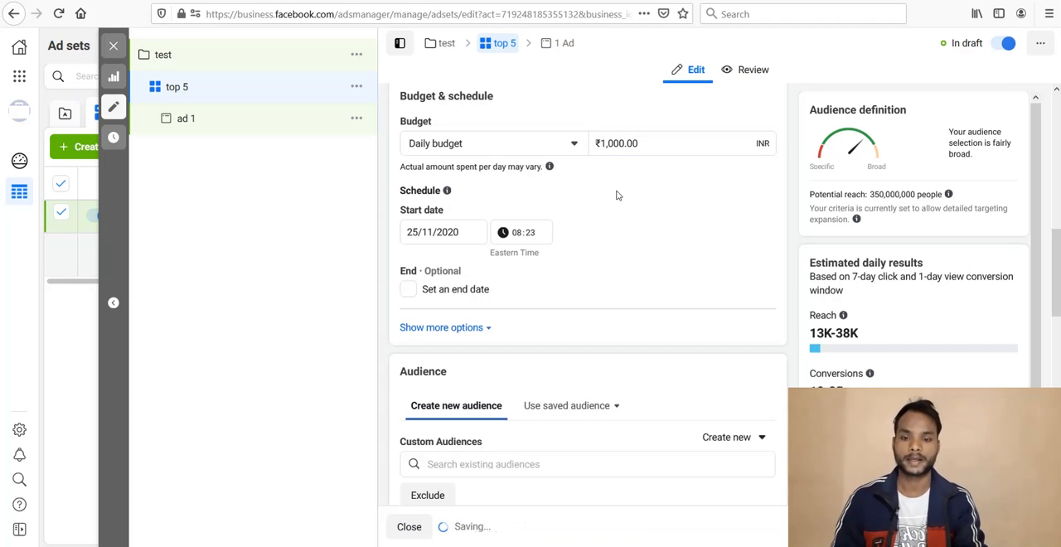
Step: Set the ad set's start date to 26/11/2020 and the start hour to 03
scroll(616, 194, "down", 1)
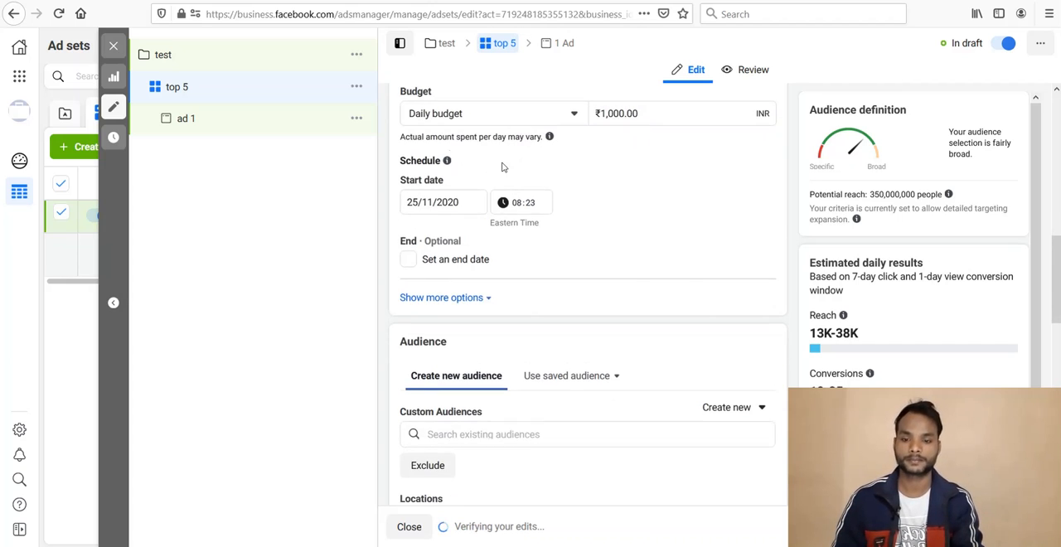
left_click(417, 202)
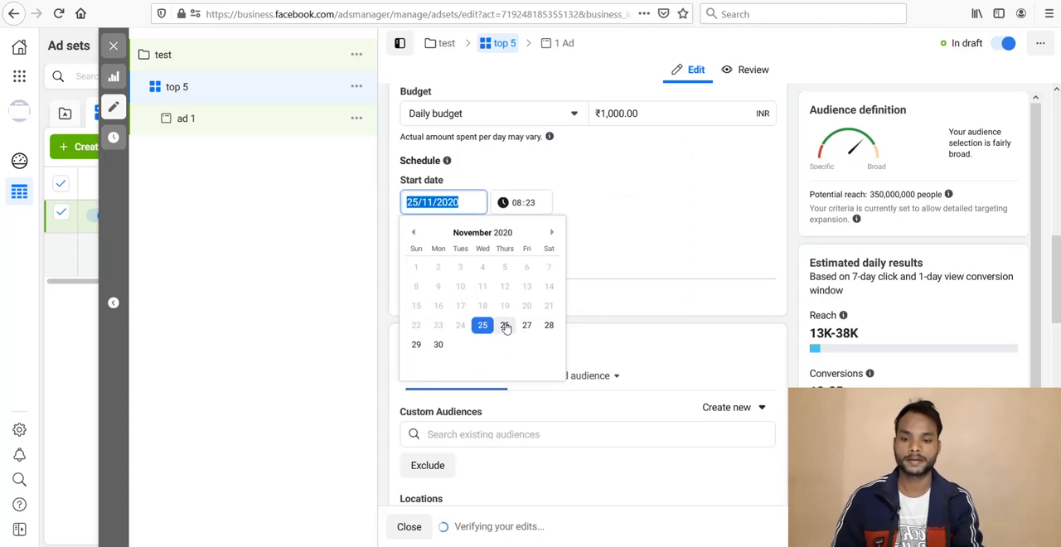
left_click(505, 325)
left_click(522, 212)
left_click(520, 208)
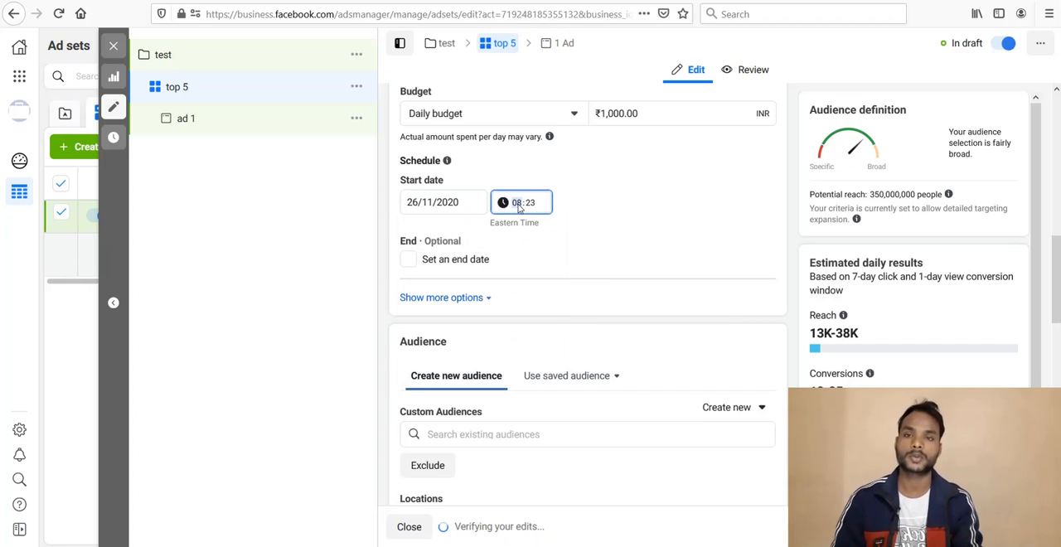
type("11/")
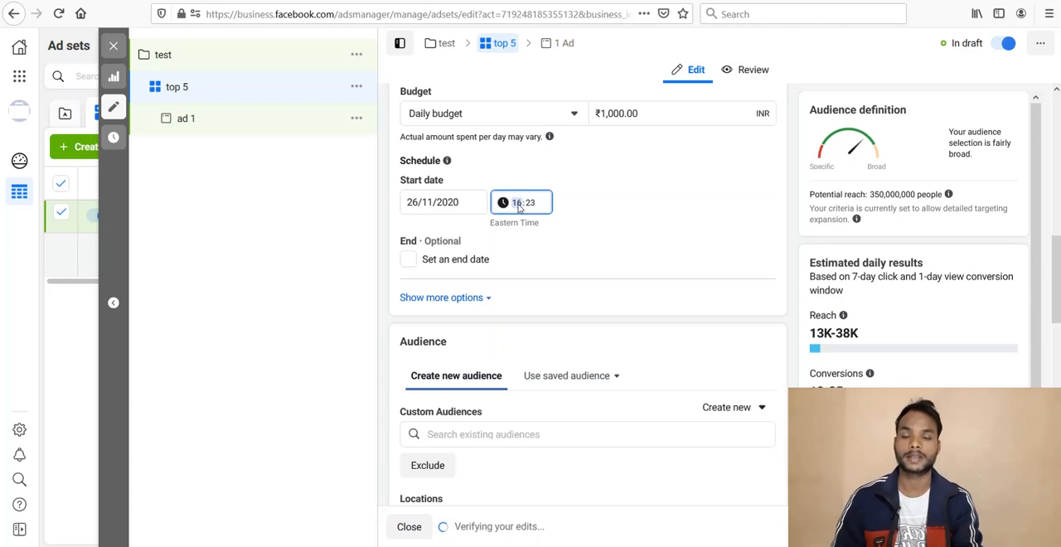
type("20")
key("Up")
key("Up")
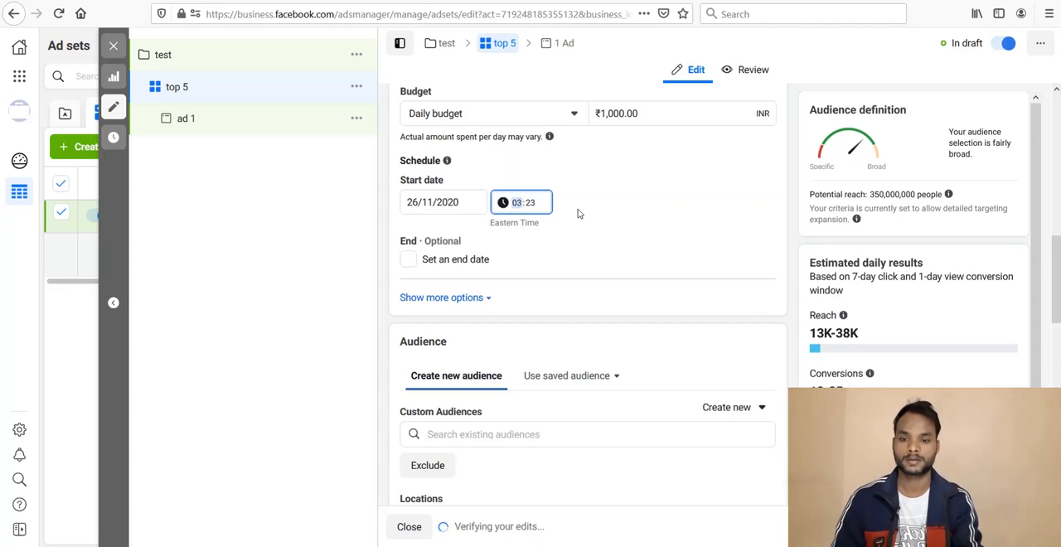
Step: Set the minutes of the ad set's start time to 04
left_click(534, 207)
key("Down")
key("Down")
key("Down")
key("Down")
key("Down")
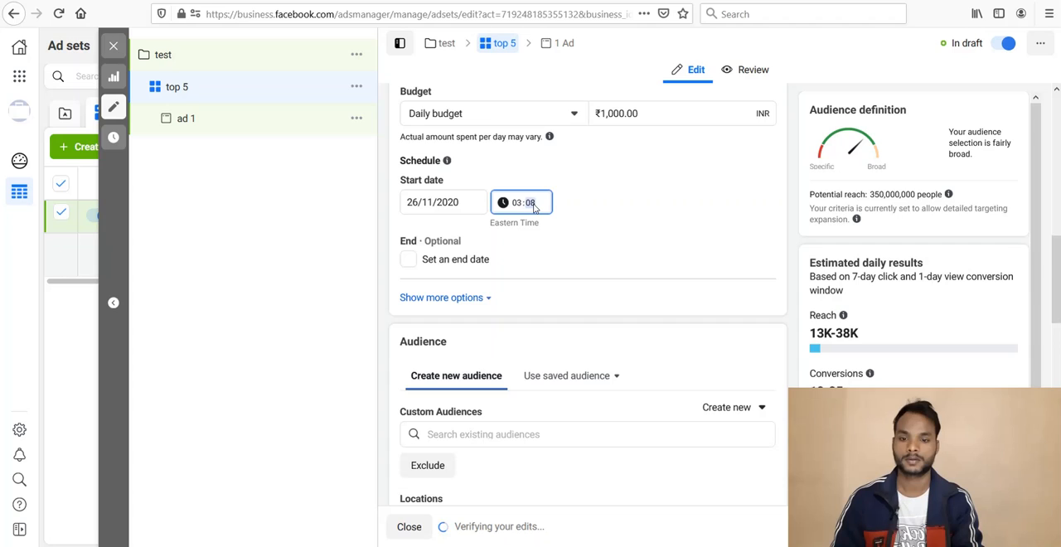
key("Down")
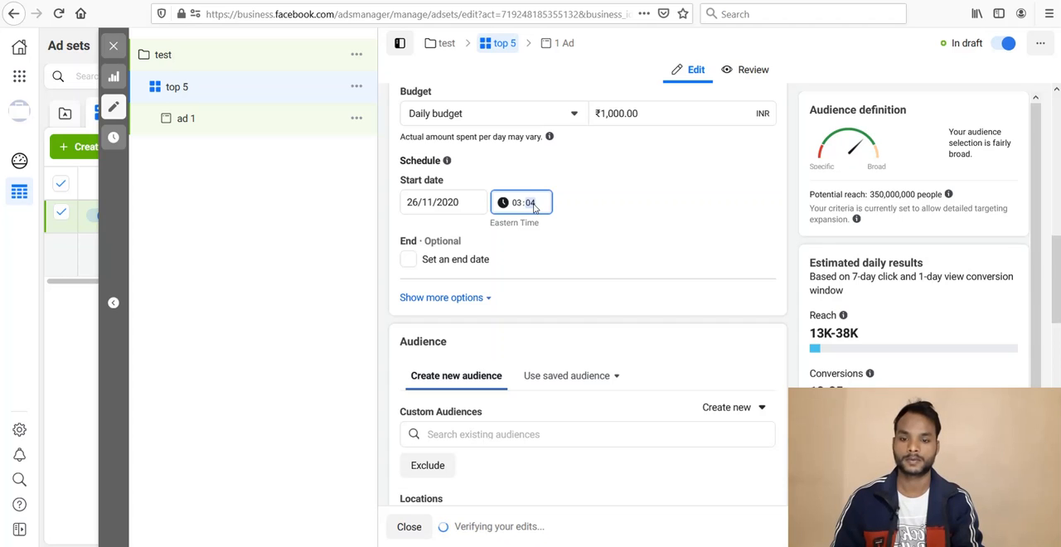
left_click(618, 222)
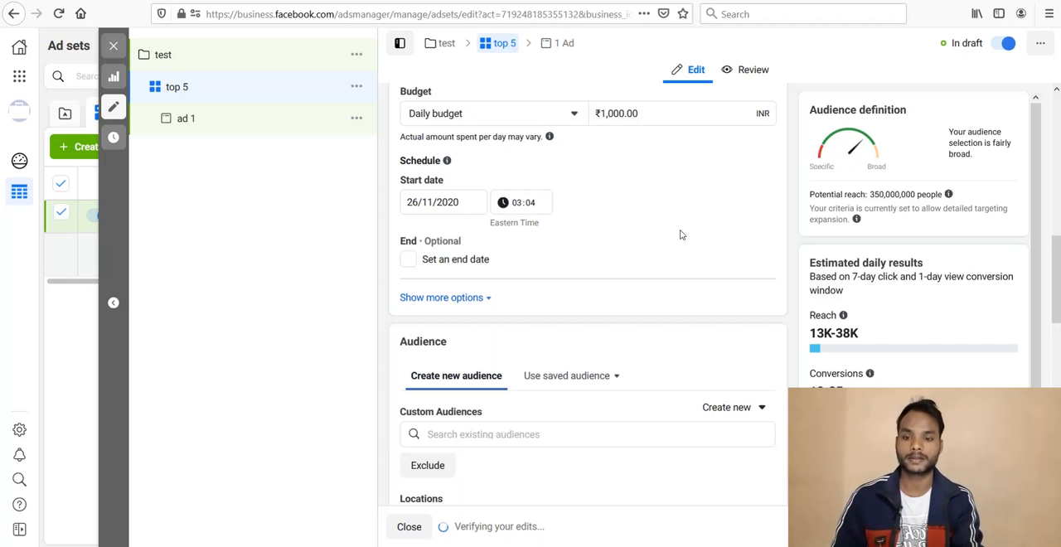
Step: Edit the audience locations to target only "People living in this location"
scroll(679, 234, "down", 3)
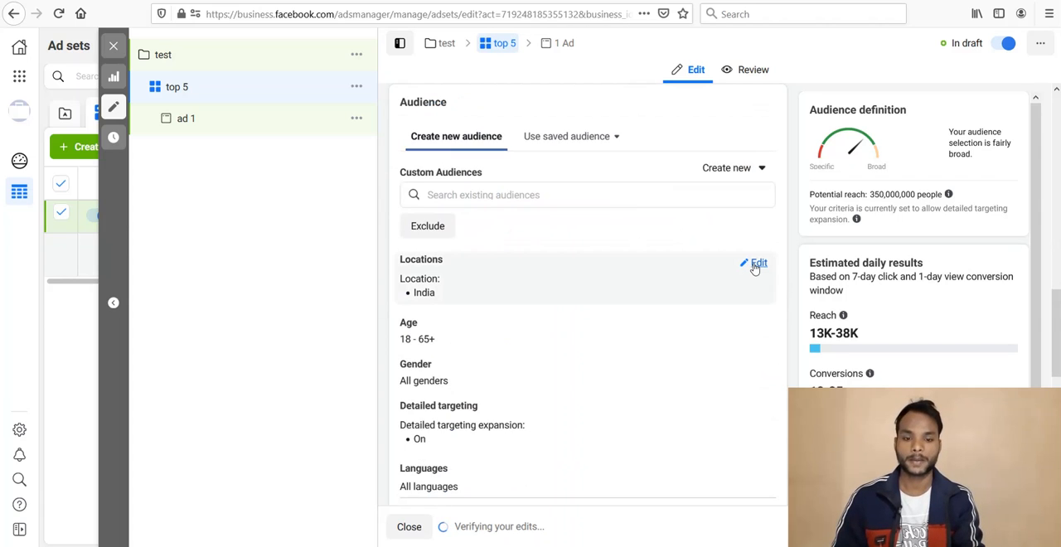
left_click(753, 265)
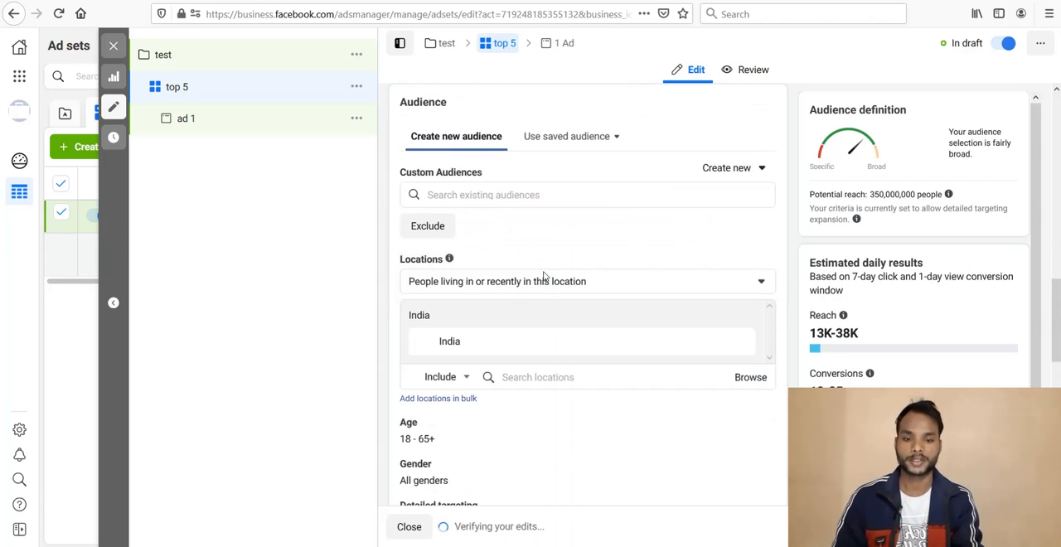
left_click(495, 287)
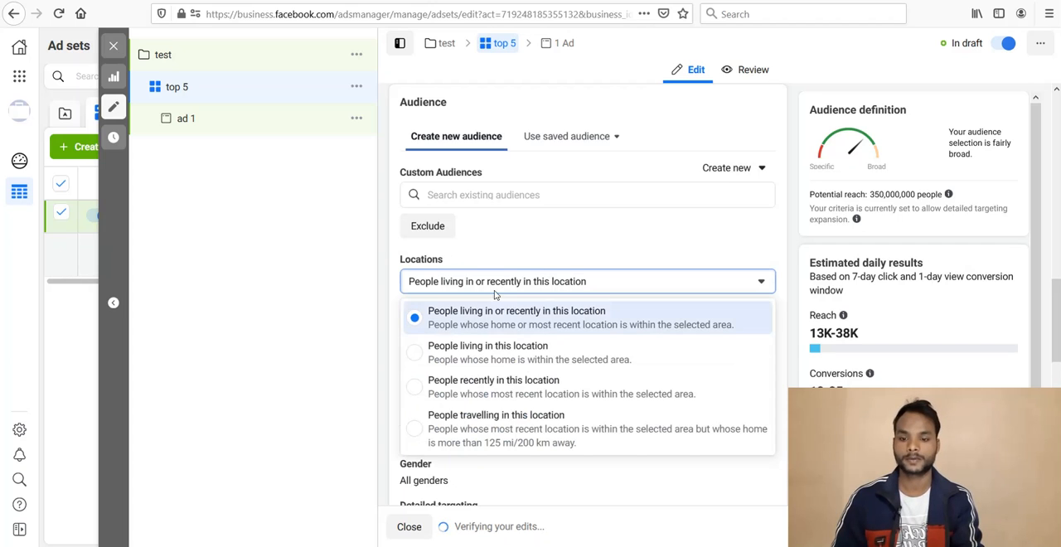
left_click(500, 358)
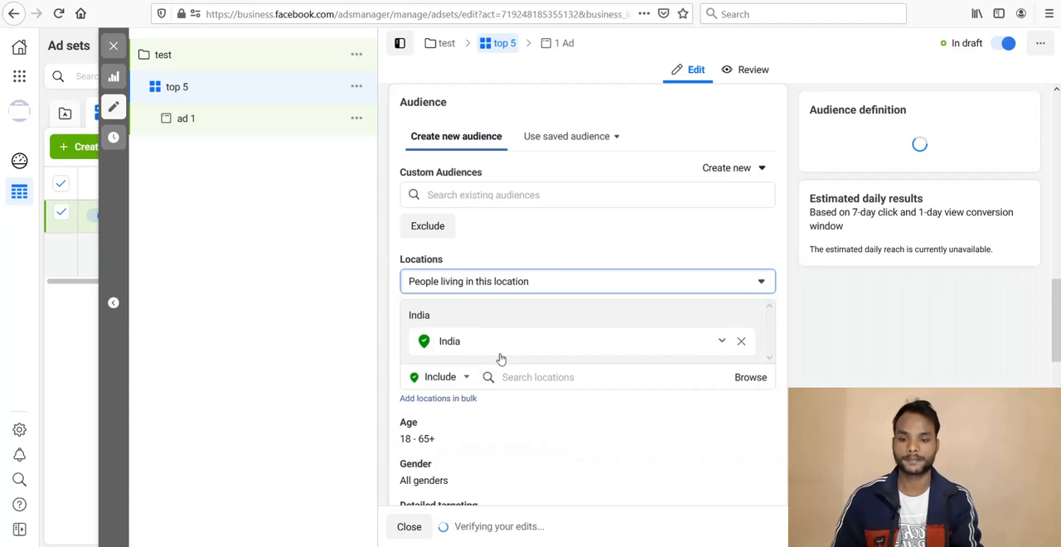
left_click(459, 283)
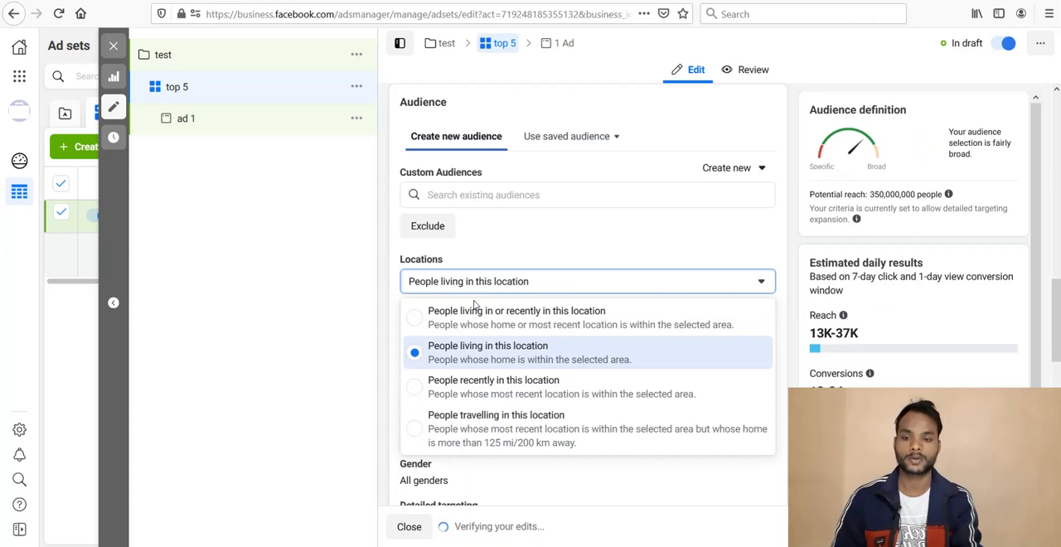
left_click(454, 362)
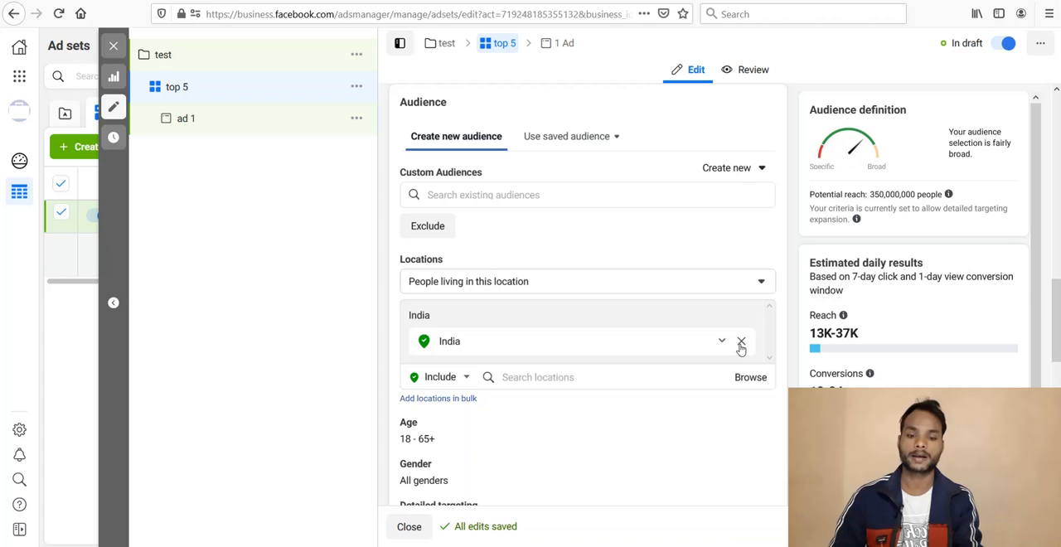
Step: Remove India from the audience locations and include the United Kingdom instead
left_click(741, 344)
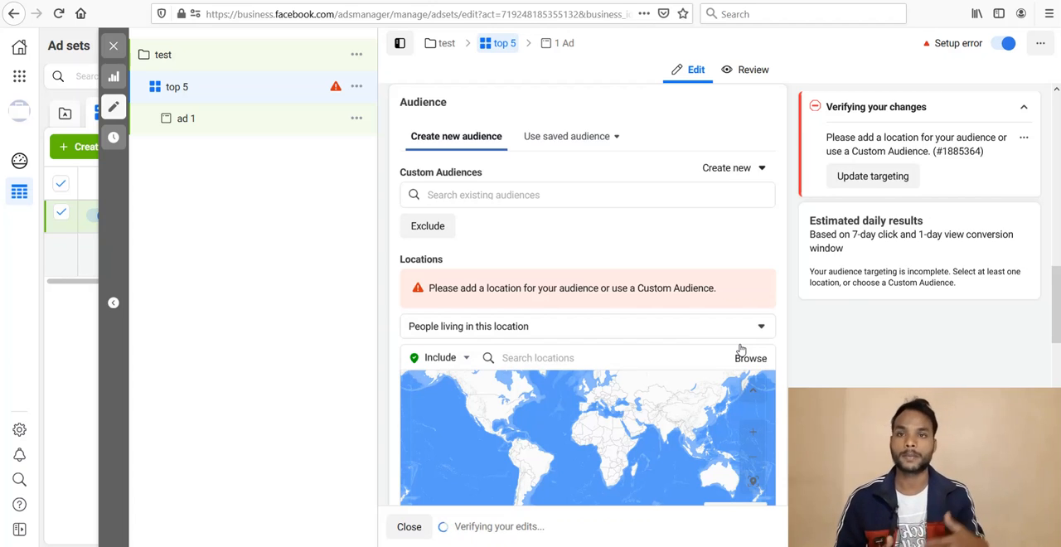
left_click(533, 357)
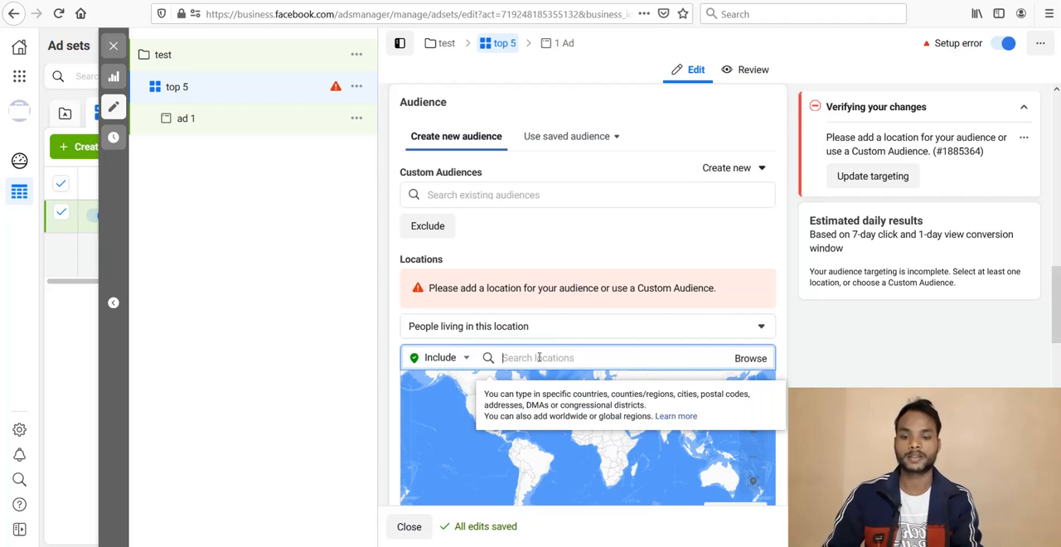
type("unite")
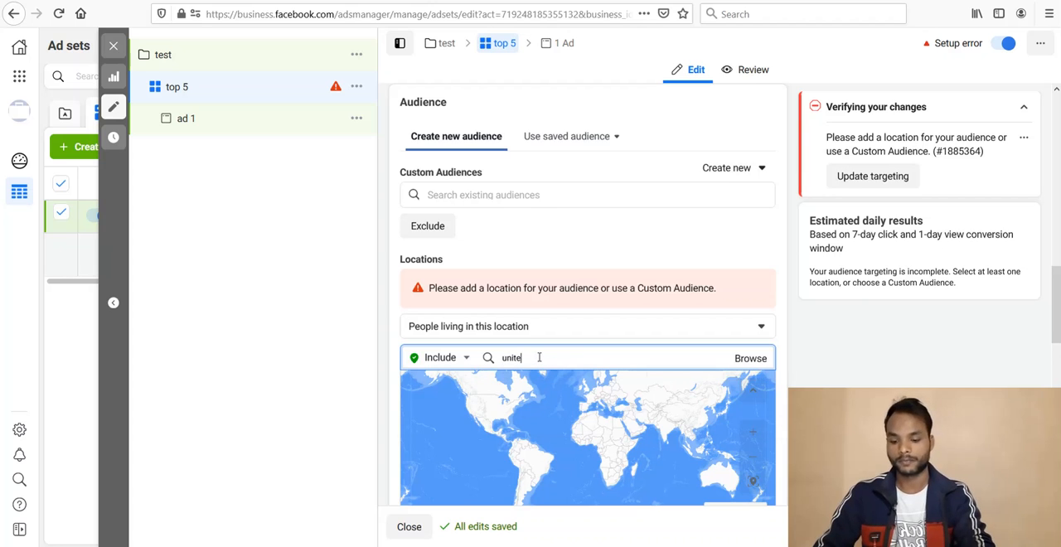
type("d st")
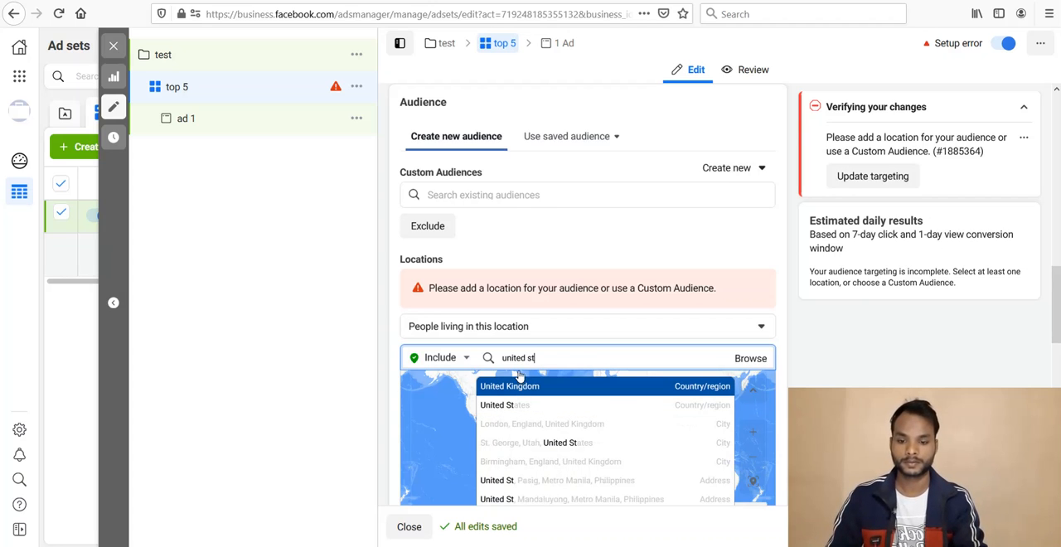
left_click(519, 386)
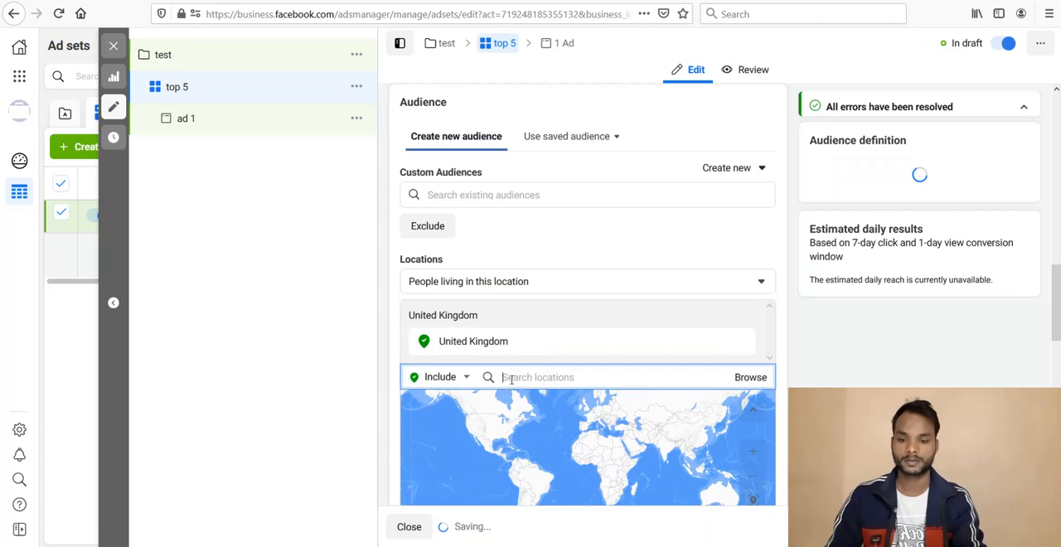
Step: Add the United States and Canada as included countries in the audience locations
type("unite")
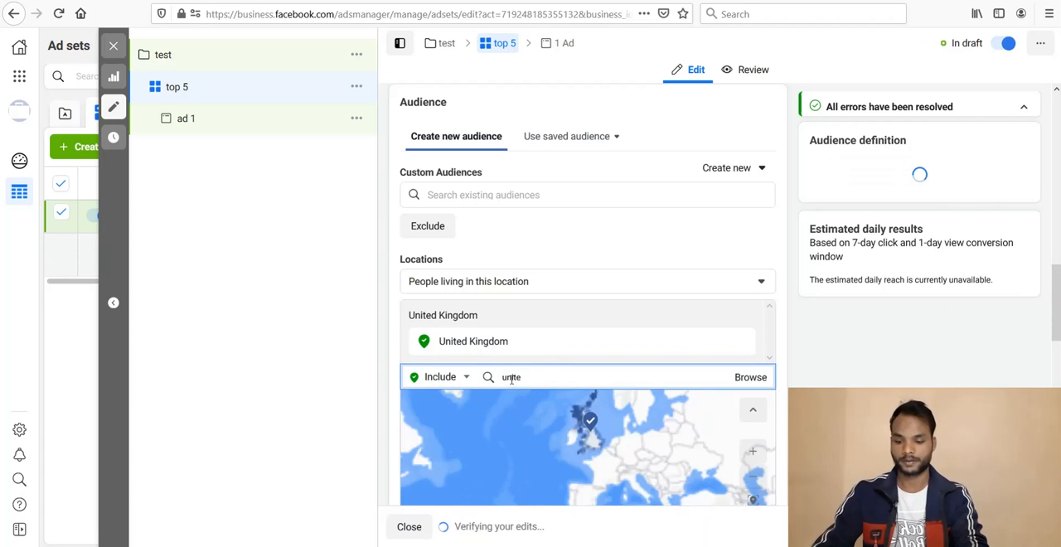
type("d s")
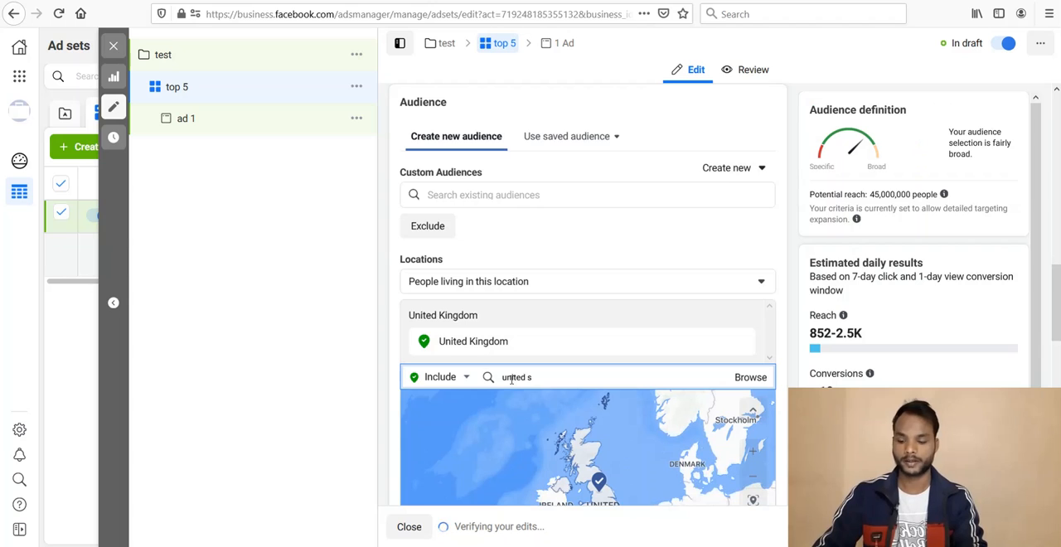
type("t")
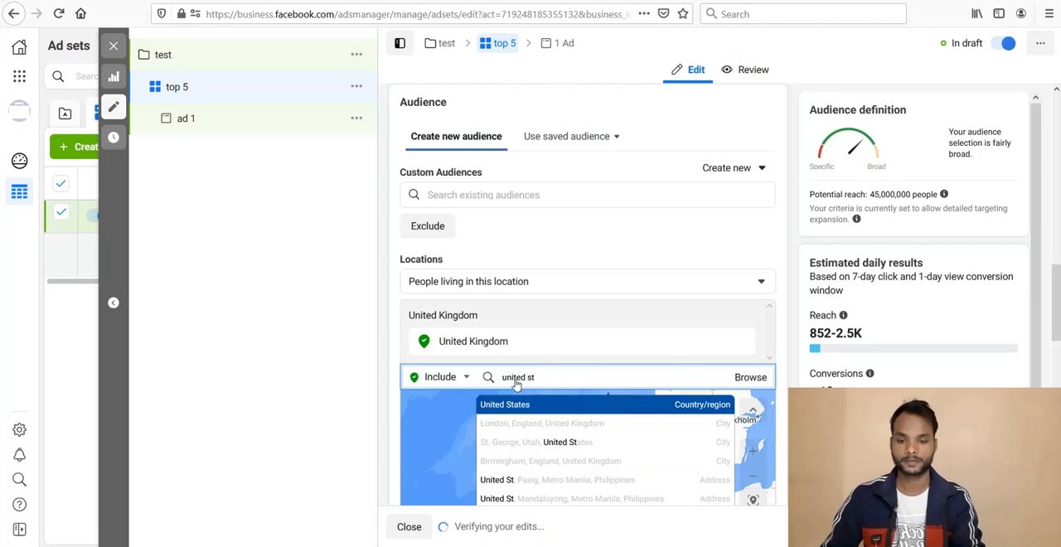
left_click(508, 404)
type("canada")
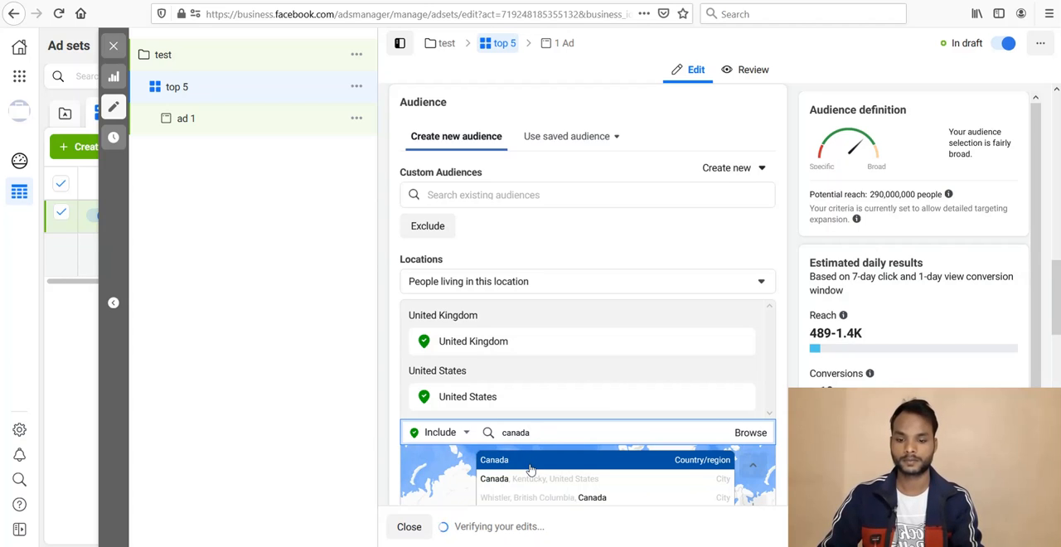
left_click(530, 469)
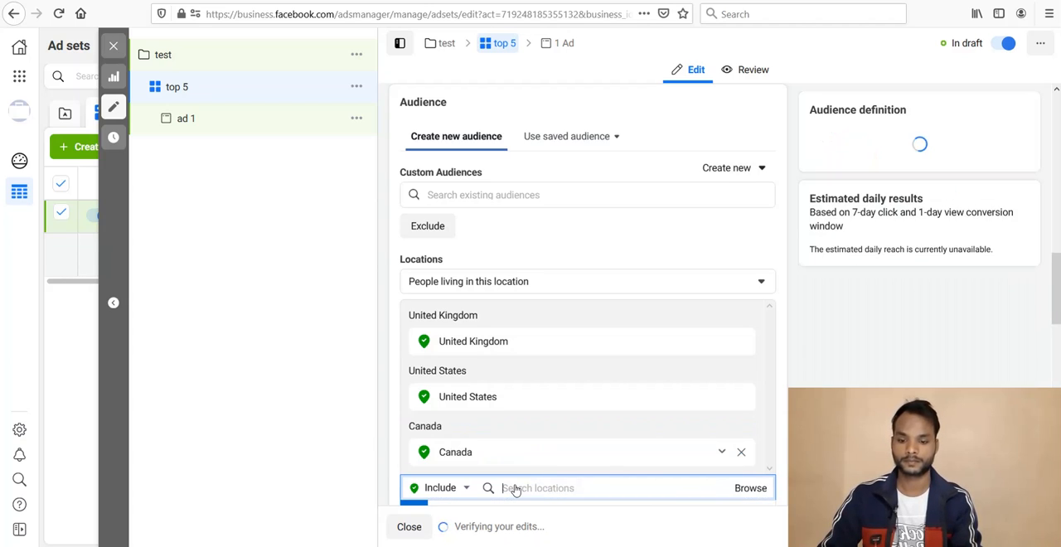
Step: Include the countries Australia and New Zealand in the audience locations
type("a")
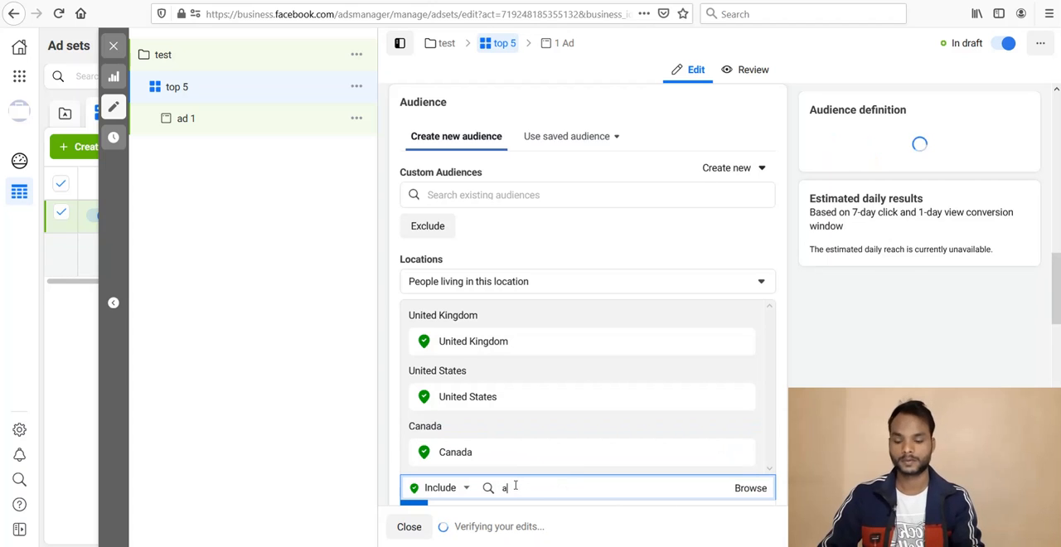
type("ustralia")
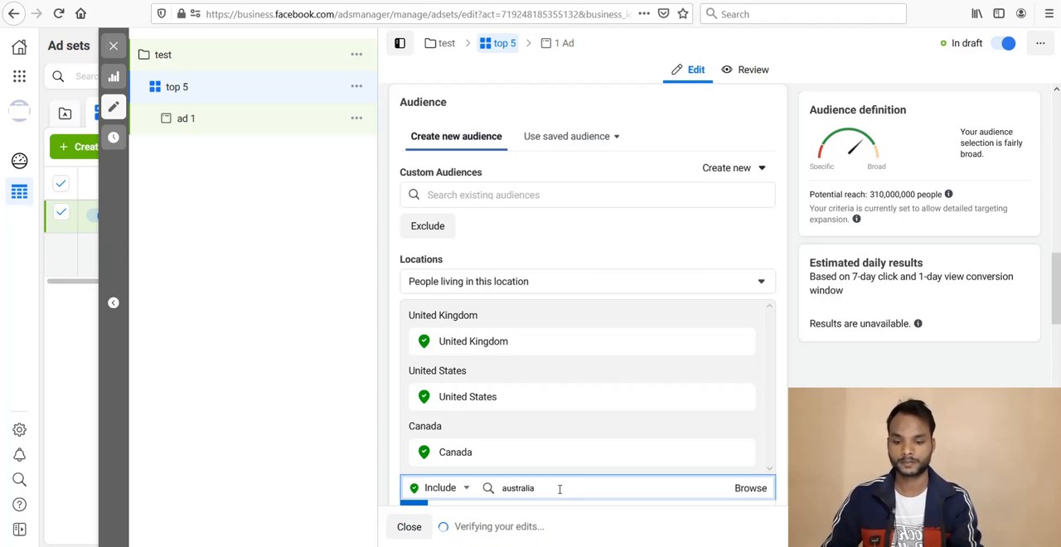
left_click_drag(1054, 294, 1054, 341)
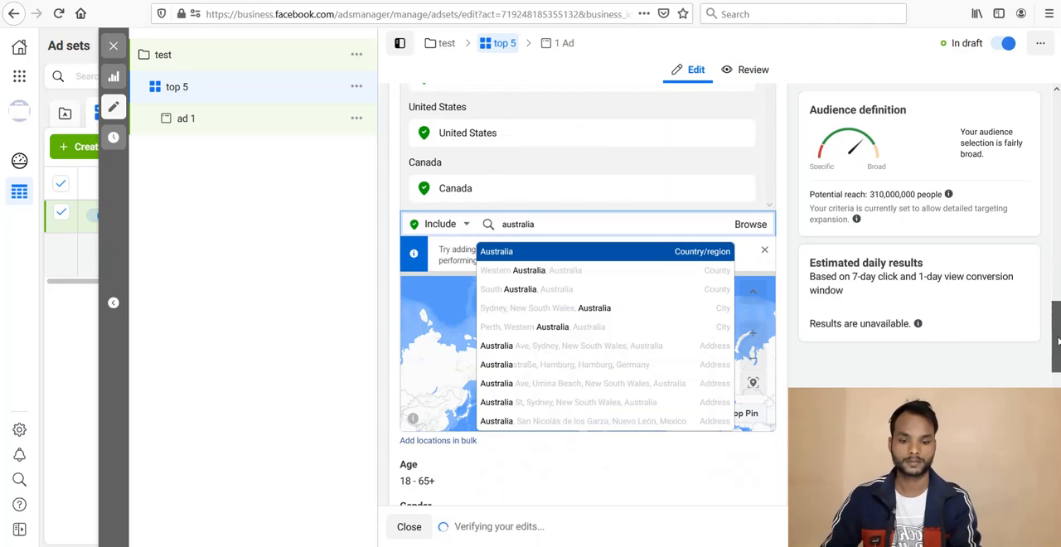
left_click(547, 262)
type("new zeala")
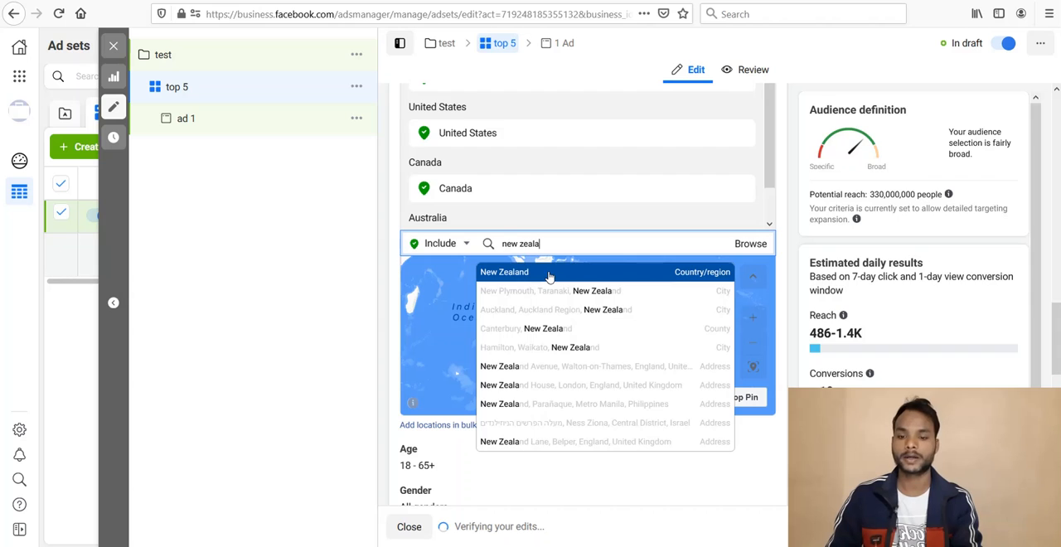
left_click(548, 274)
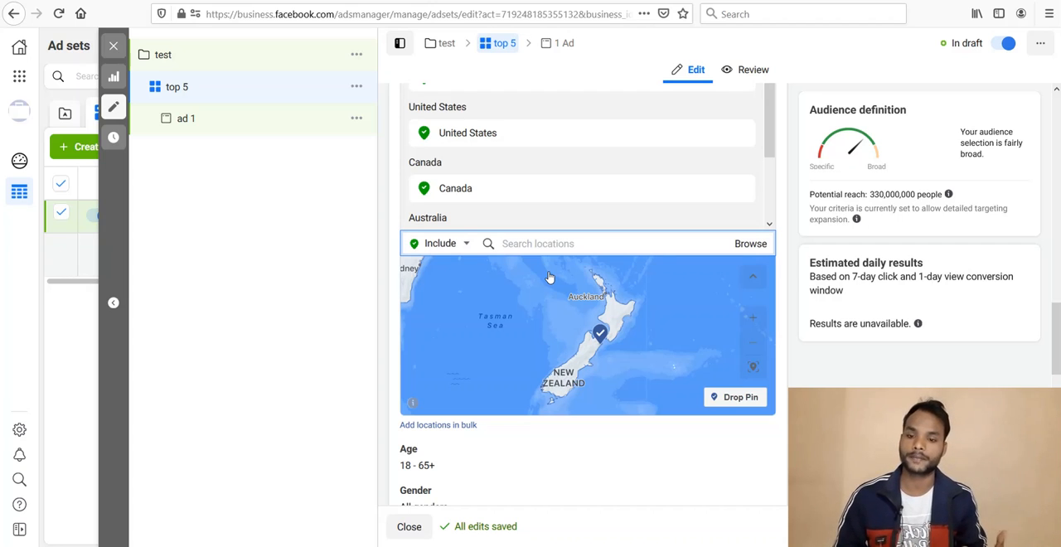
Step: Set the audience's minimum age to 30
scroll(549, 277, "down", 3)
scroll(711, 280, "down", 1)
left_click(750, 274)
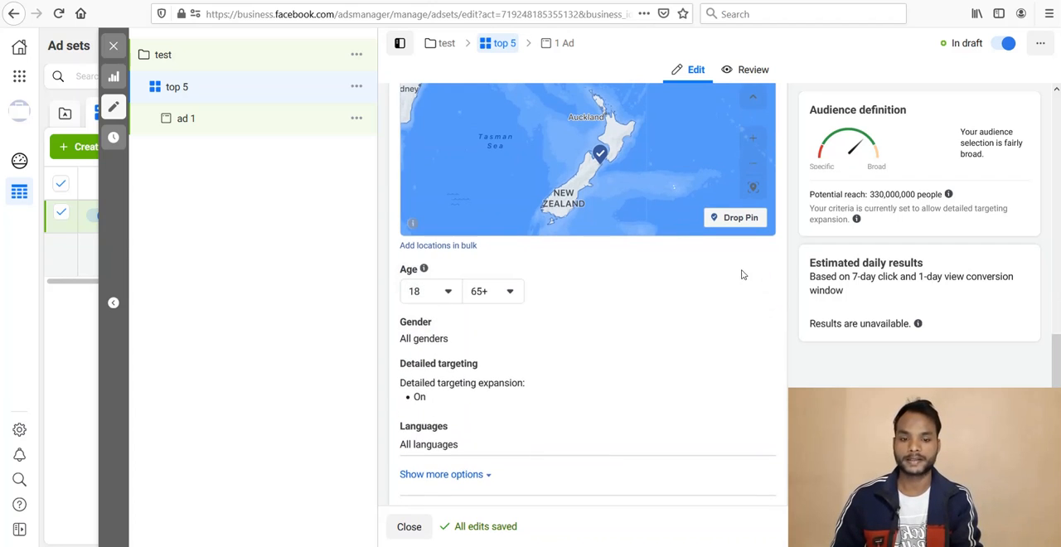
left_click(433, 295)
key("Down")
key("Down")
key("Down")
key("Down")
key("Down")
key("Down")
key("Down")
key("Down")
key("Down")
key("Down")
key("Down")
key("Down")
key("Down")
key("Down")
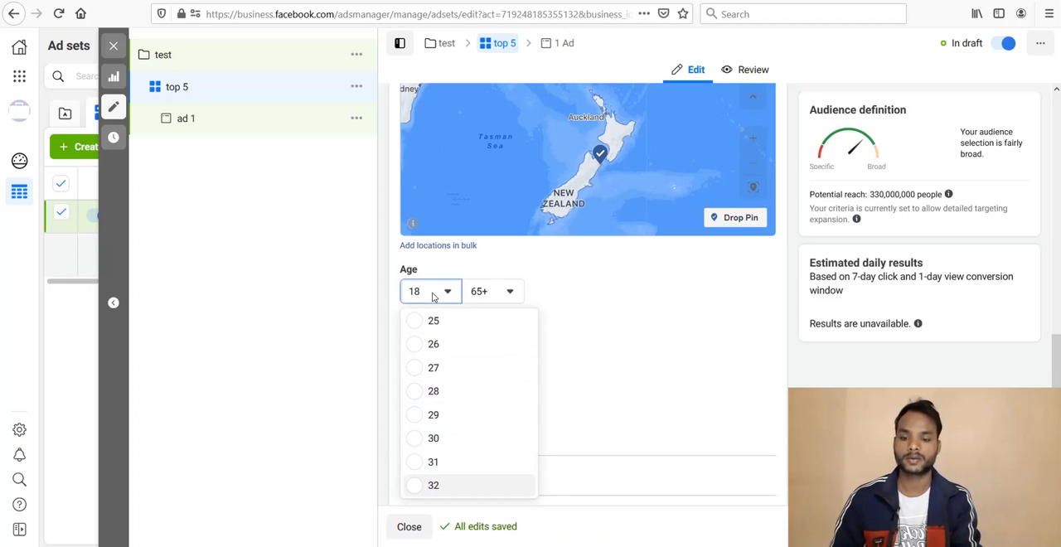
left_click(412, 448)
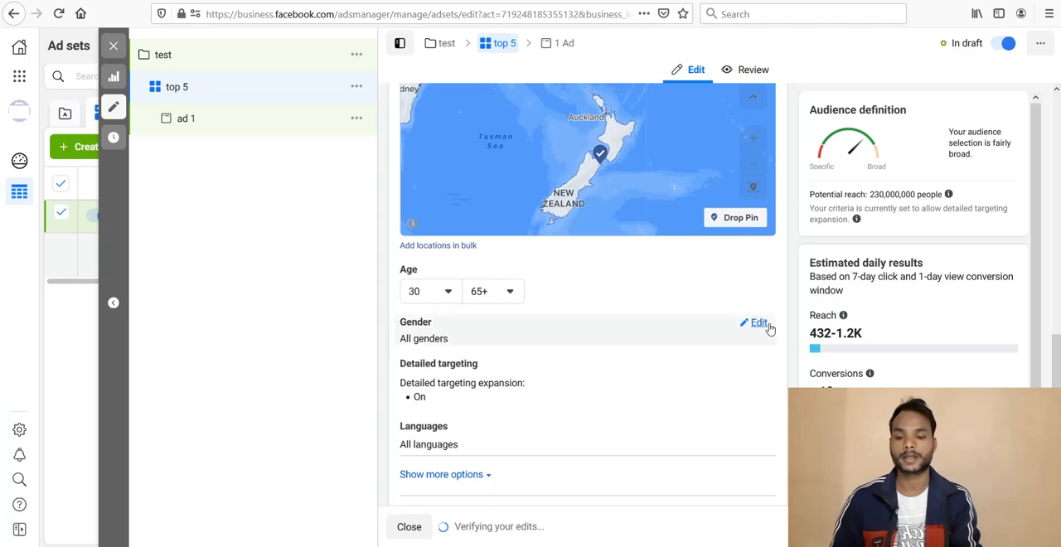
Step: Restrict the audience's gender to Women and set its language to English (All)
left_click(753, 325)
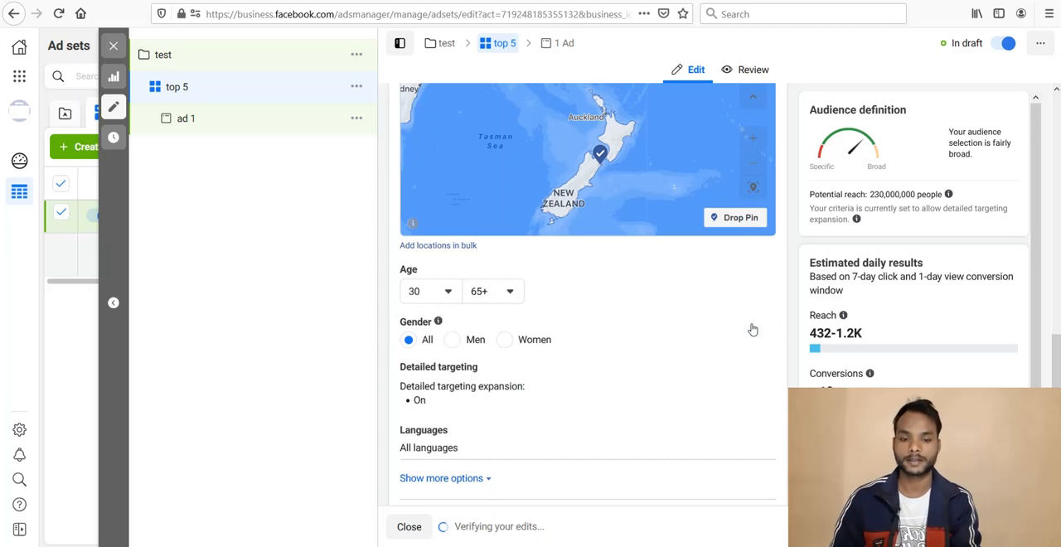
left_click(505, 340)
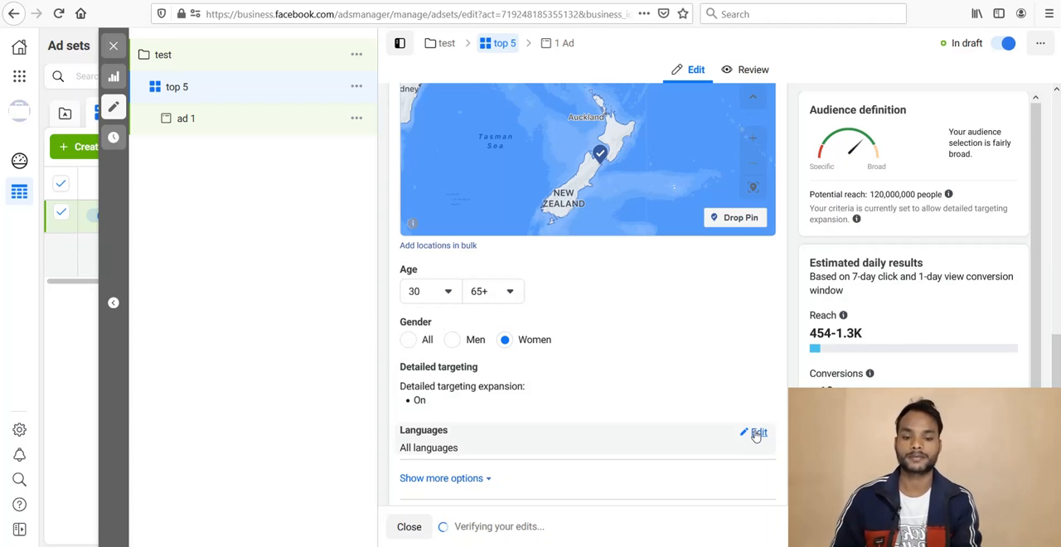
left_click(756, 434)
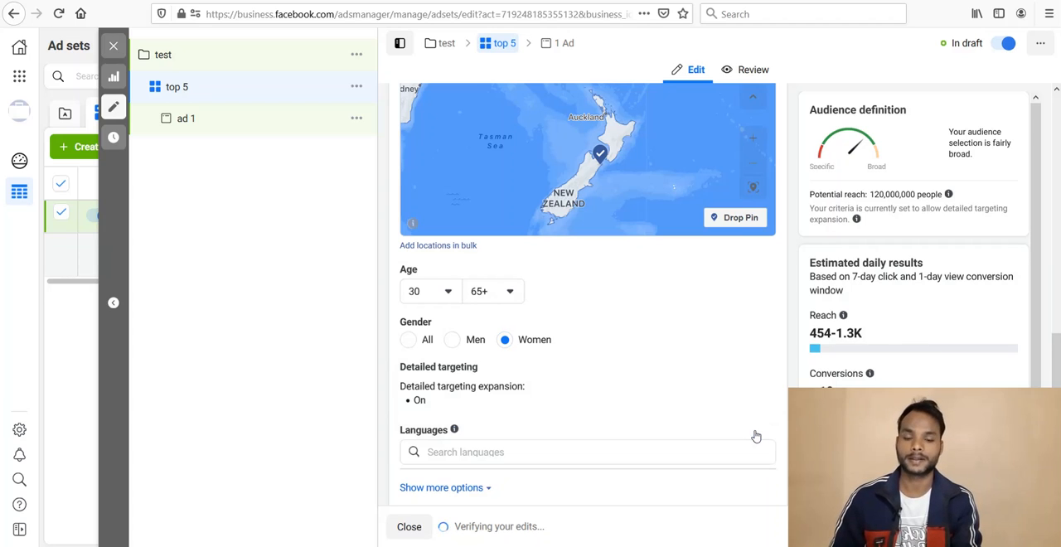
left_click(572, 458)
type("e")
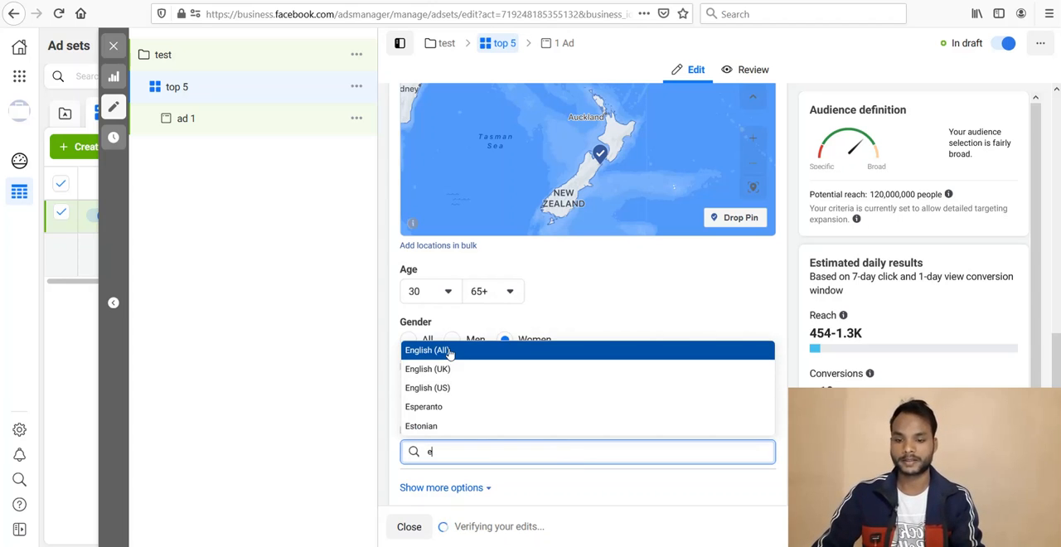
key("Return")
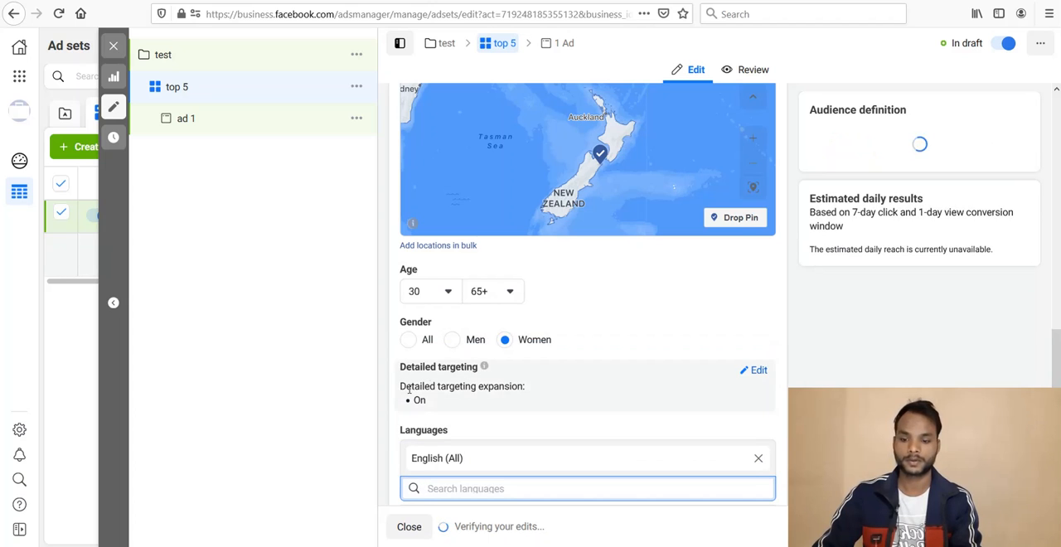
Step: Add the interest "weight Loss (fitness & wellness)" to the audience's detailed targeting
left_click(754, 370)
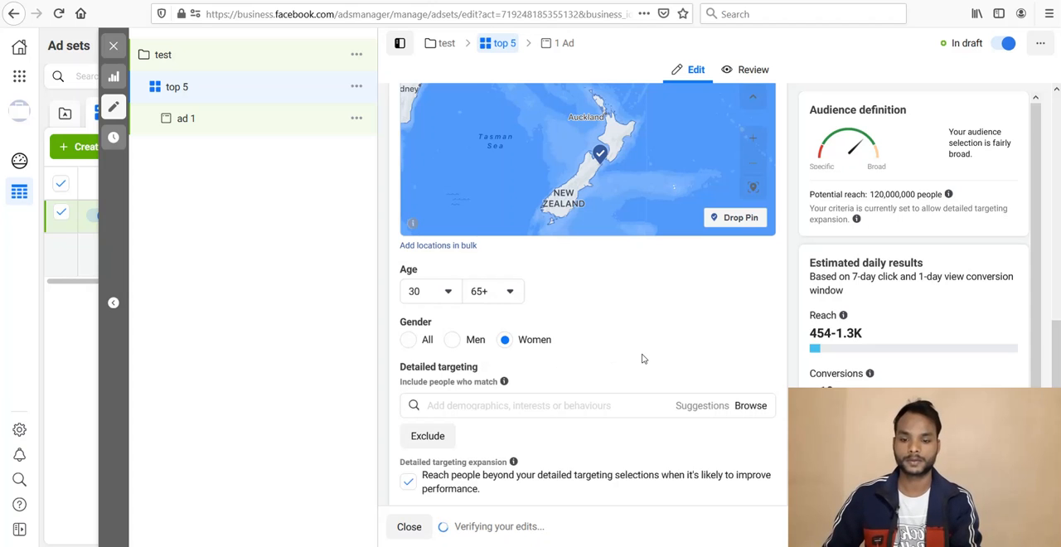
scroll(640, 357, "down", 2)
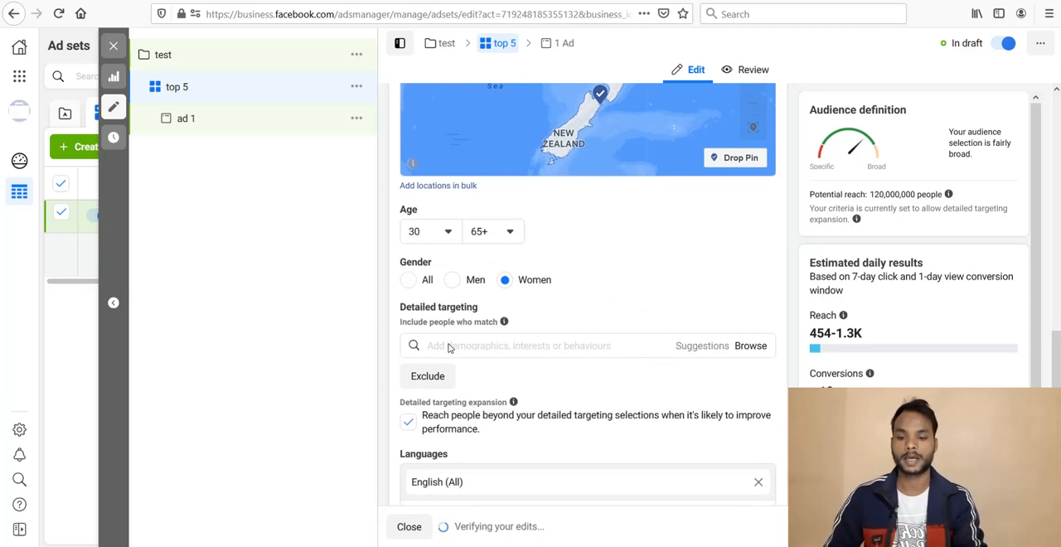
left_click(449, 345)
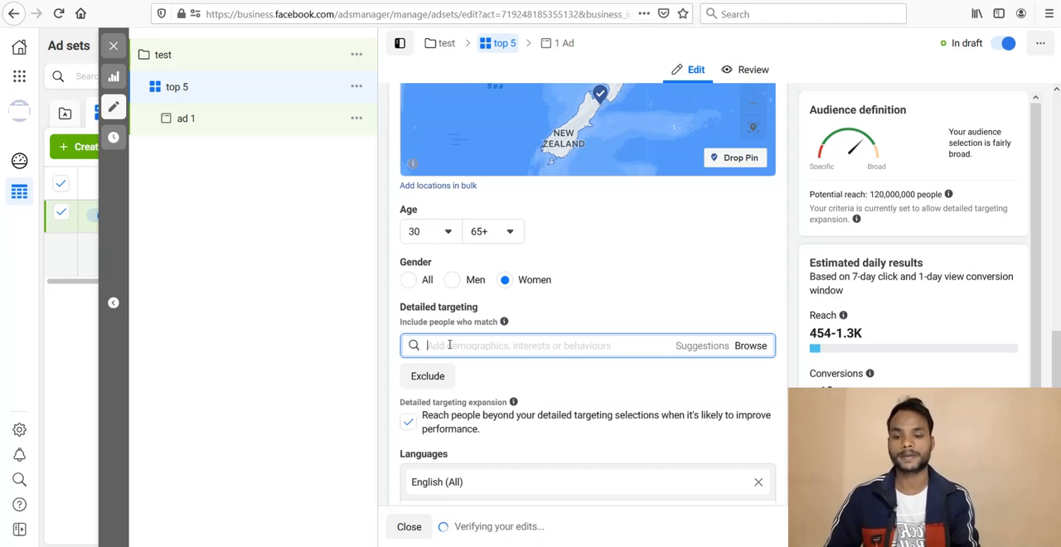
type("weight loss")
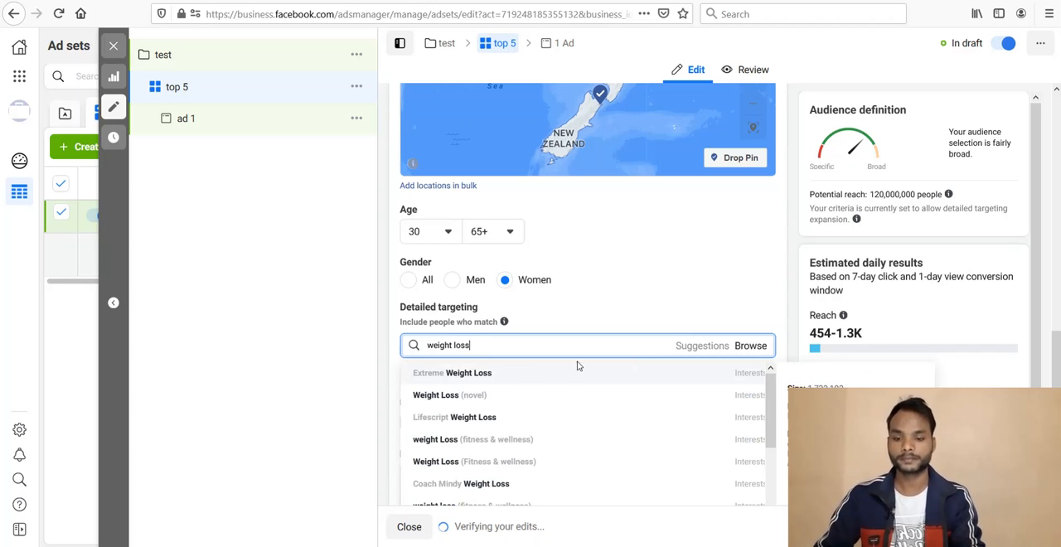
left_click(496, 443)
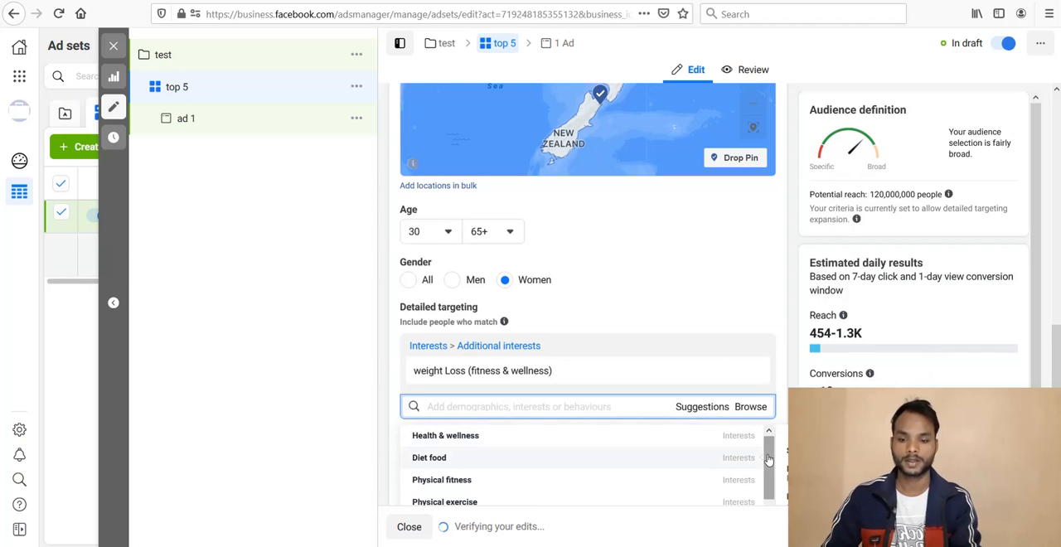
Step: Add the interests Diet food and Plus-size clothing to the detailed targeting
scroll(607, 220, "down", 3)
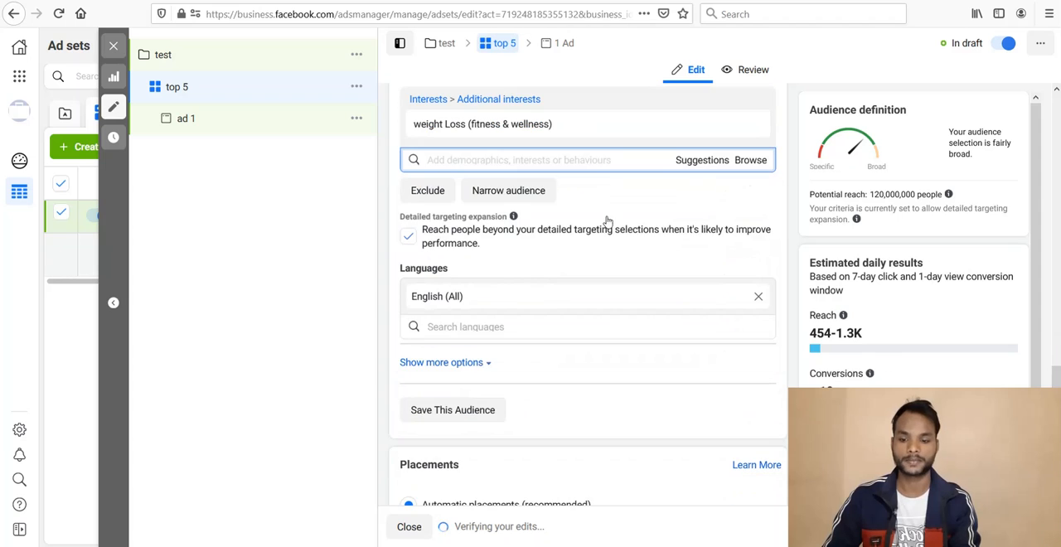
left_click(711, 163)
mouse_move(767, 207)
left_mouse_down()
mouse_move(783, 353)
mouse_move(770, 195)
left_mouse_up()
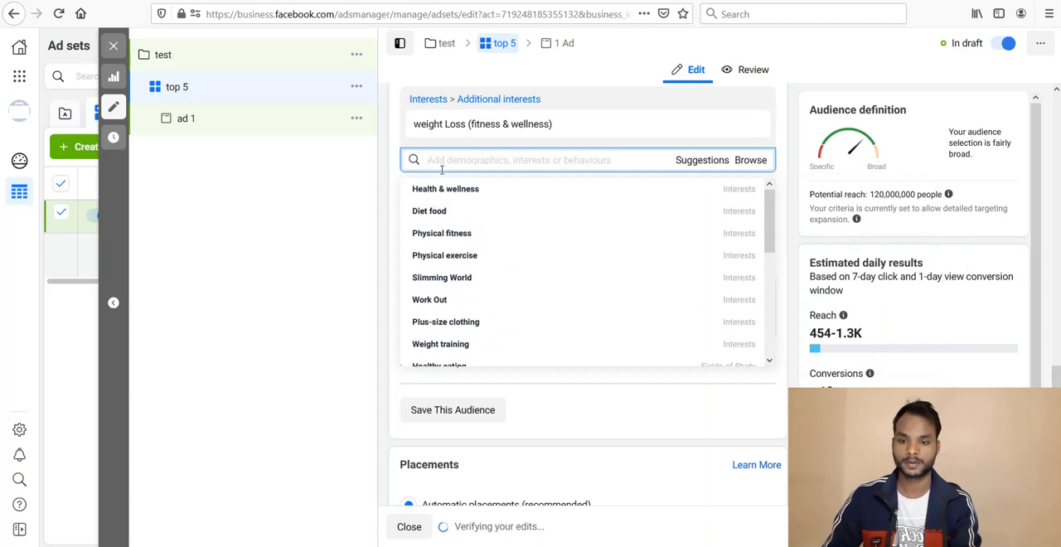
left_click(439, 213)
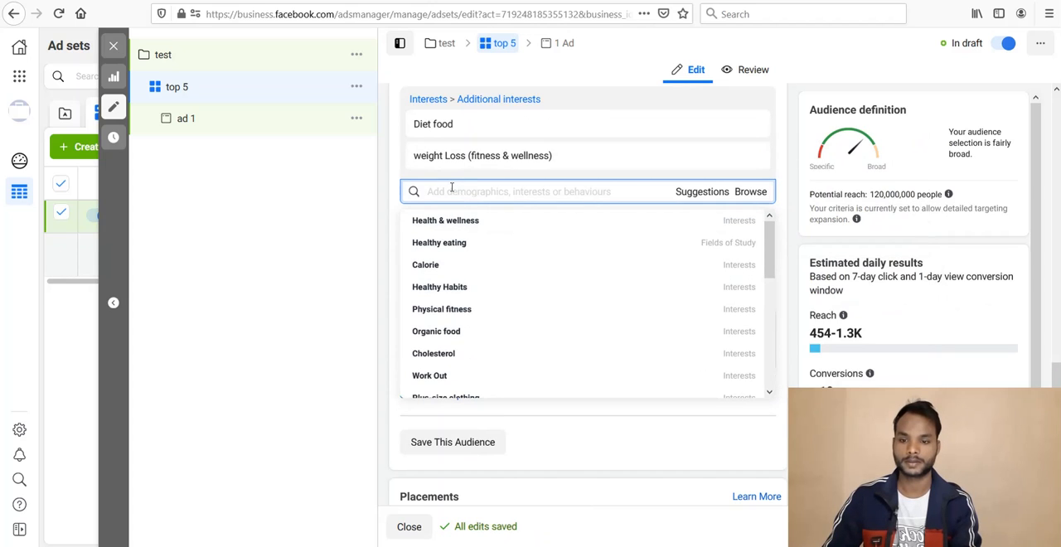
type("plus")
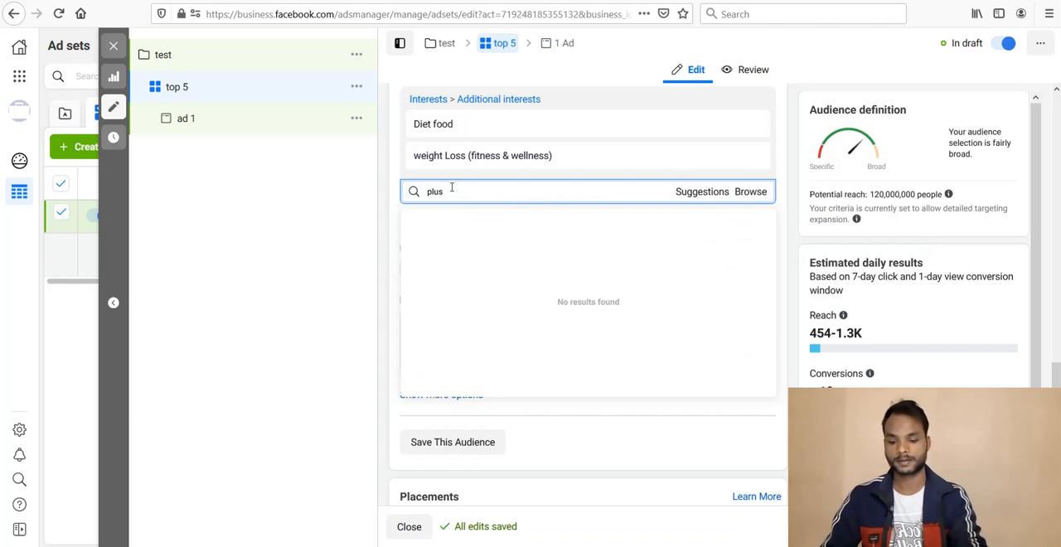
type(" size c")
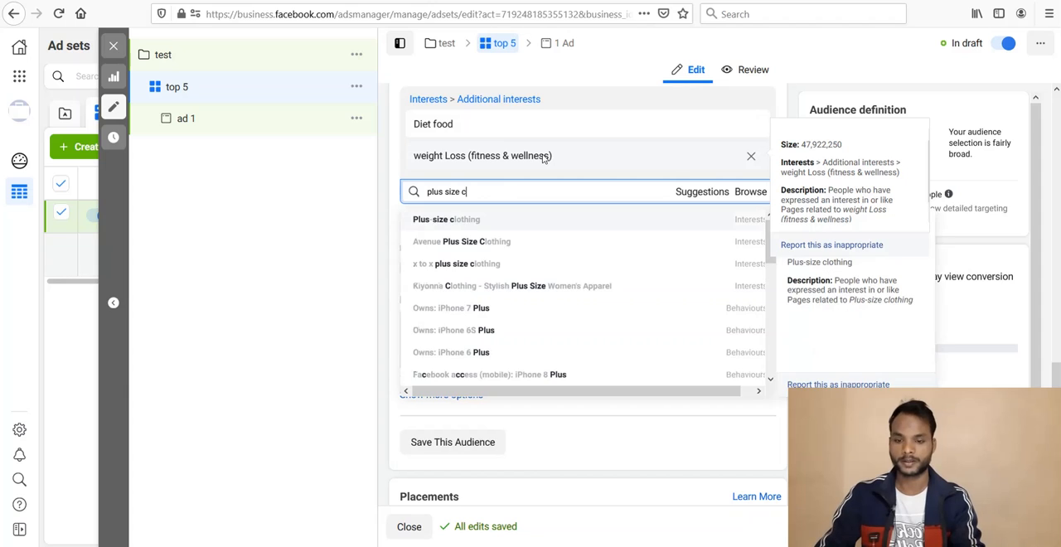
left_click(465, 225)
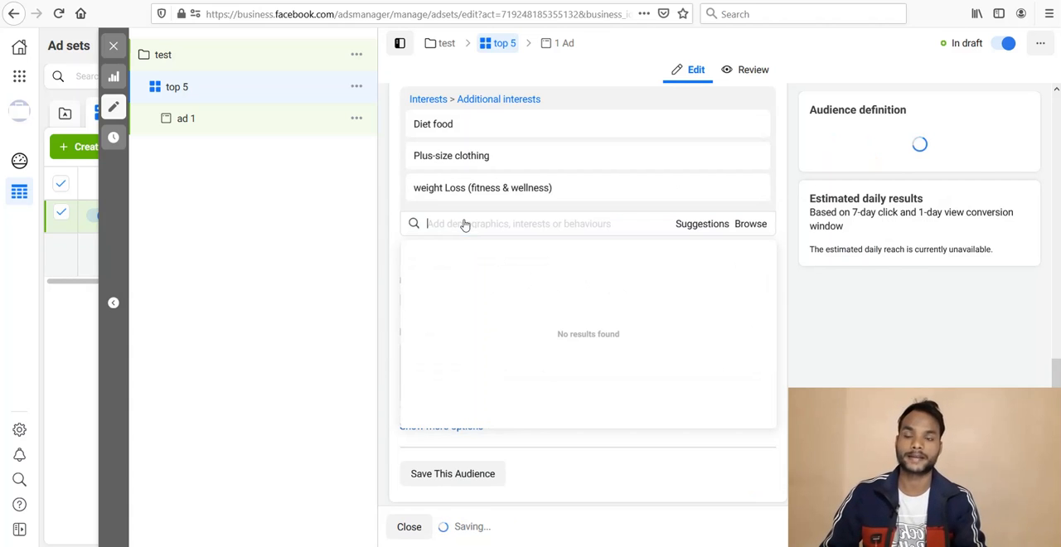
Step: Add the suggested interests 2-XL and 3XL to the detailed targeting
left_click(701, 226)
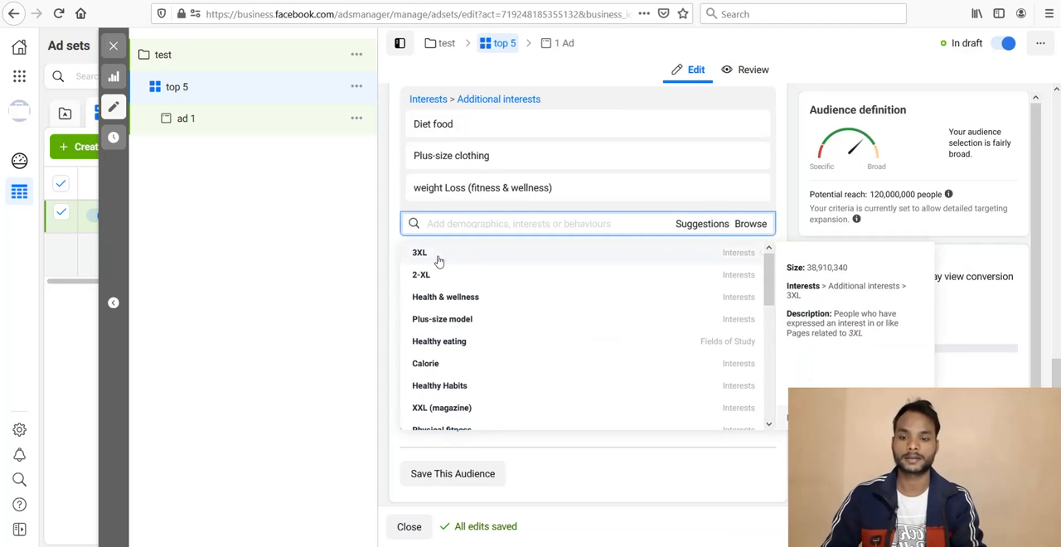
left_click(423, 275)
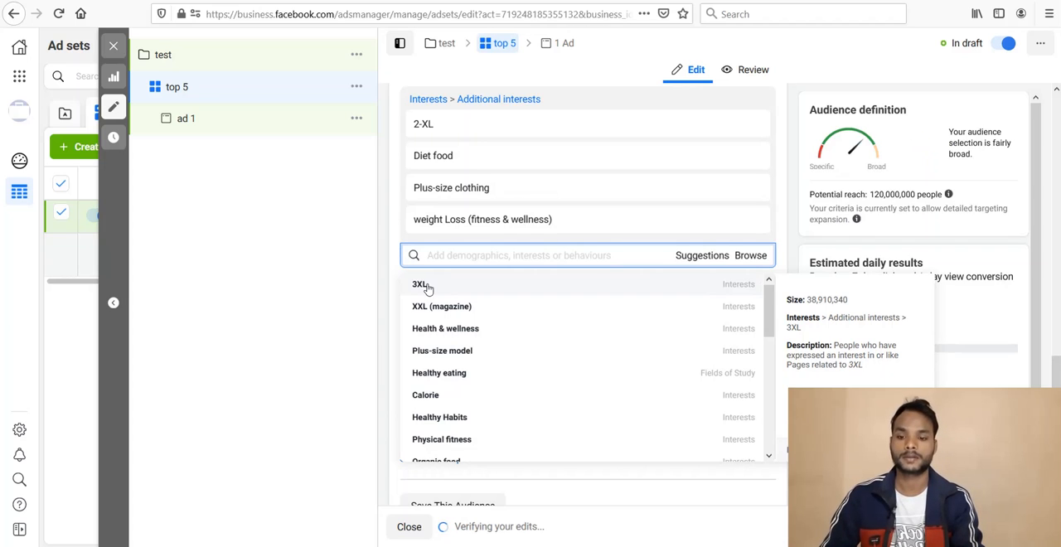
left_click(422, 284)
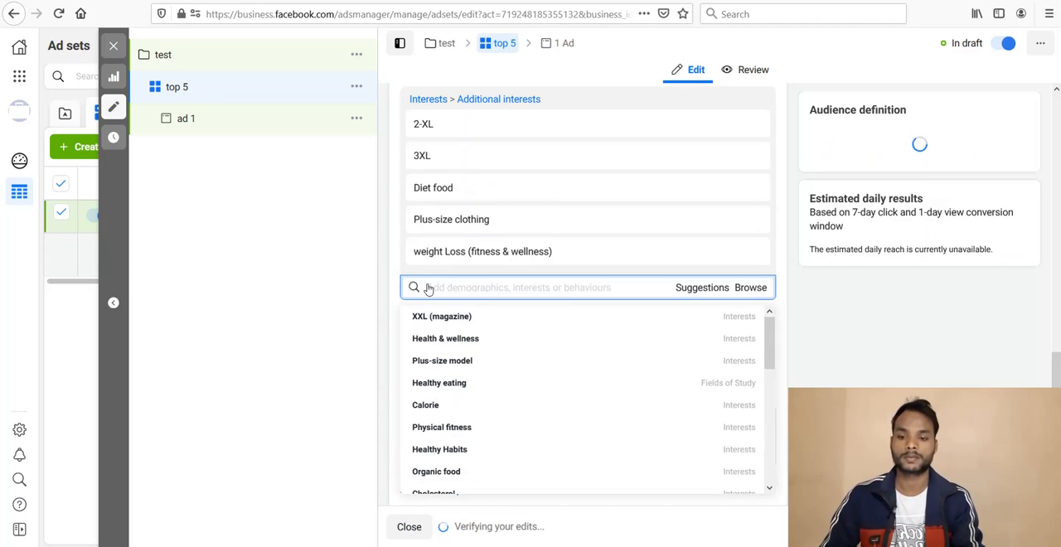
left_click(384, 280)
scroll(384, 280, "up", 1)
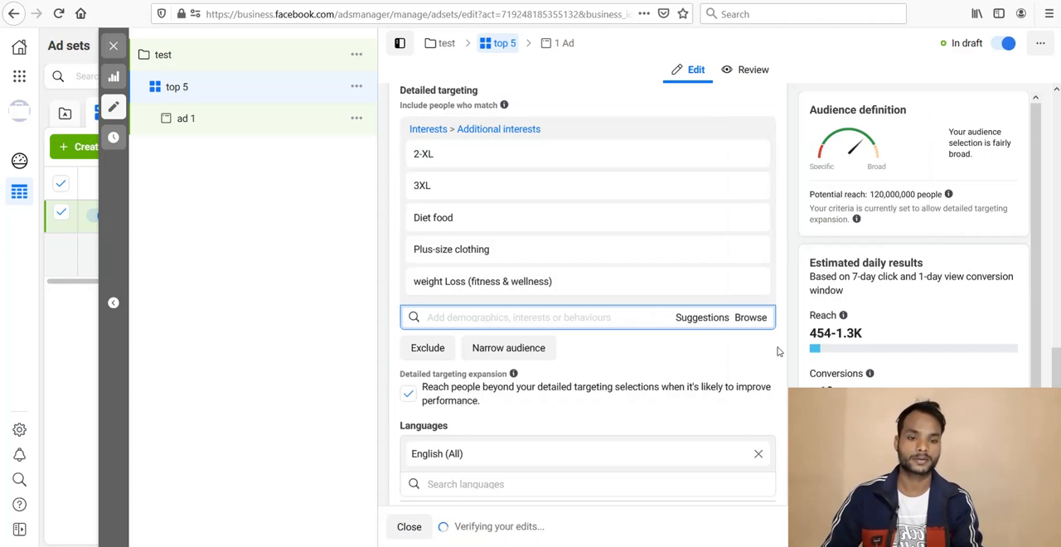
Step: Narrow the audience to people who must also match the purchase behaviour Engaged shoppers
scroll(768, 363, "down", 3)
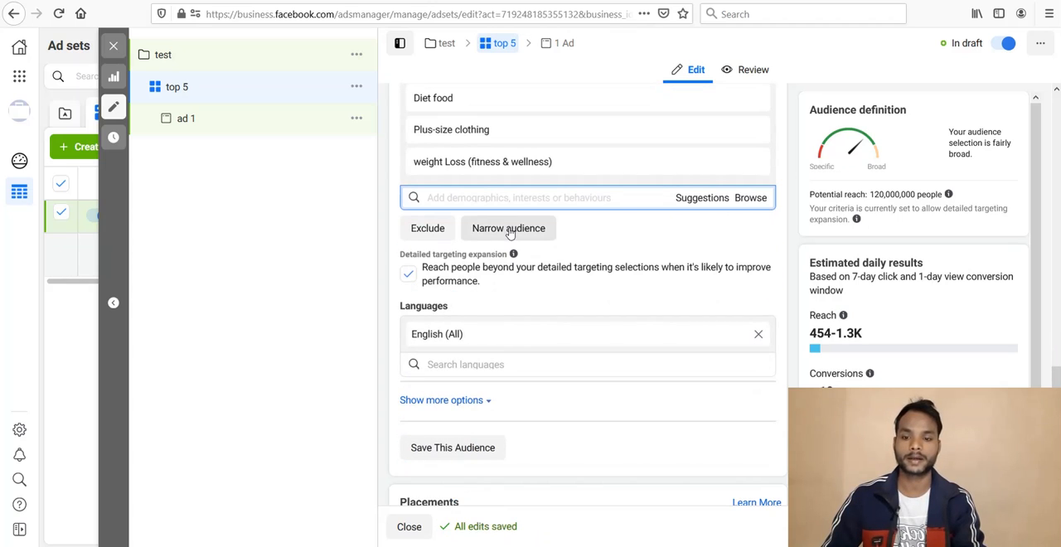
left_click(509, 229)
left_click(440, 245)
type("e")
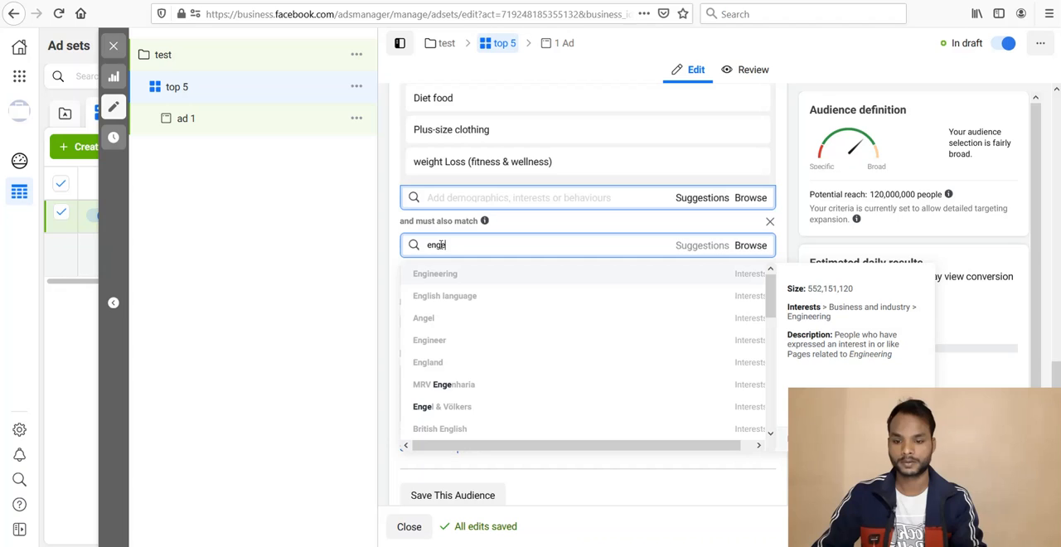
type("ngaged")
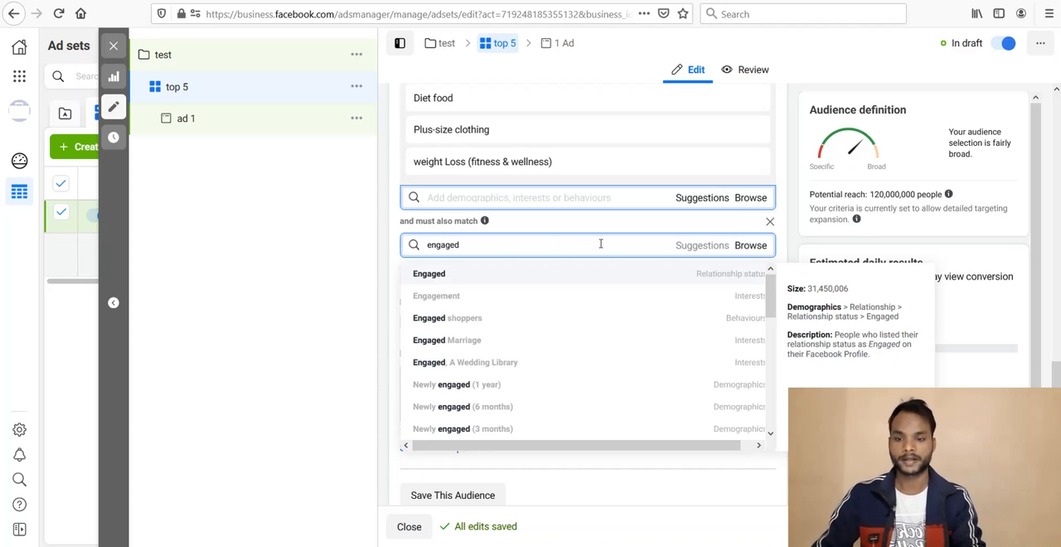
left_click(456, 319)
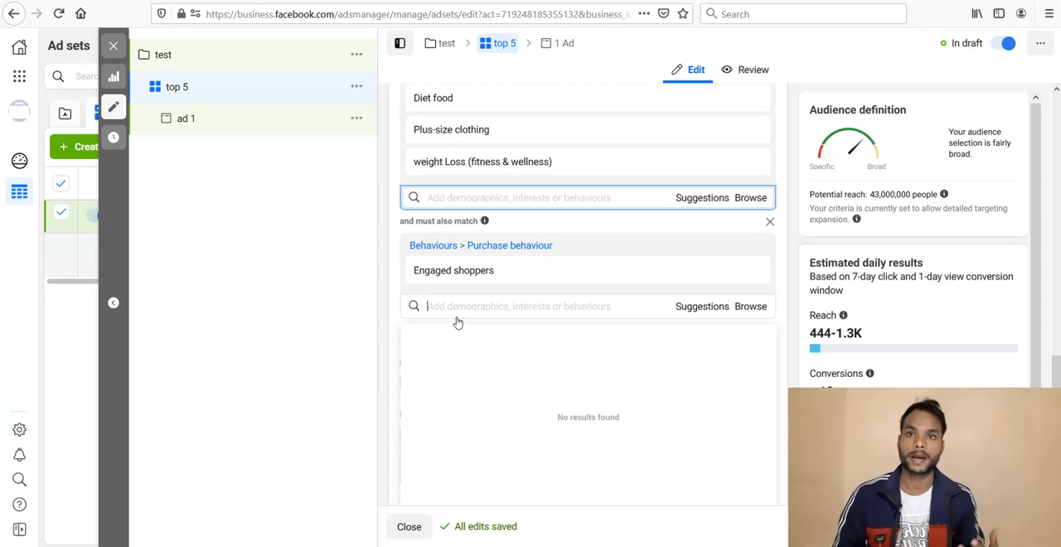
left_click(383, 253)
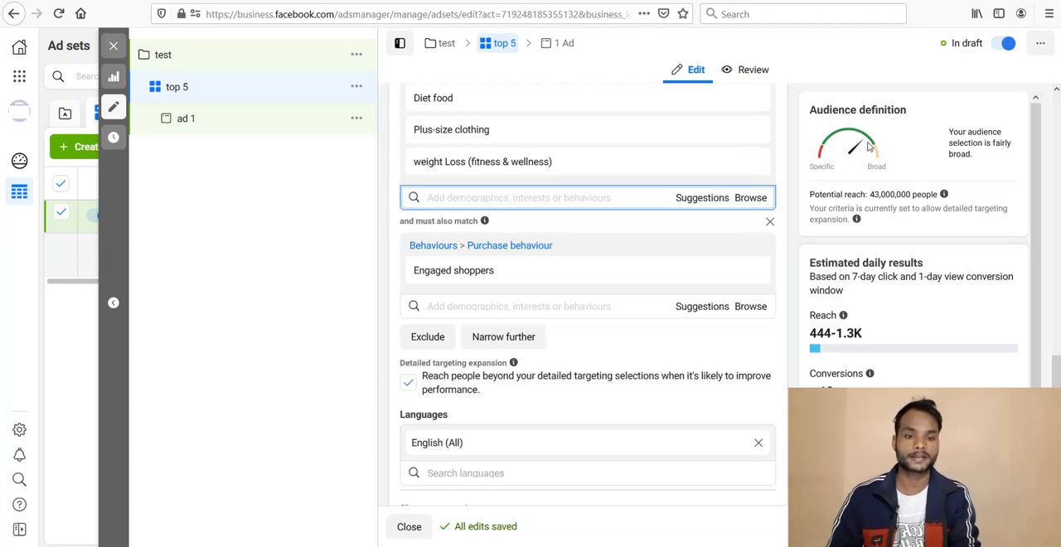
triple_click(875, 194)
double_click(875, 195)
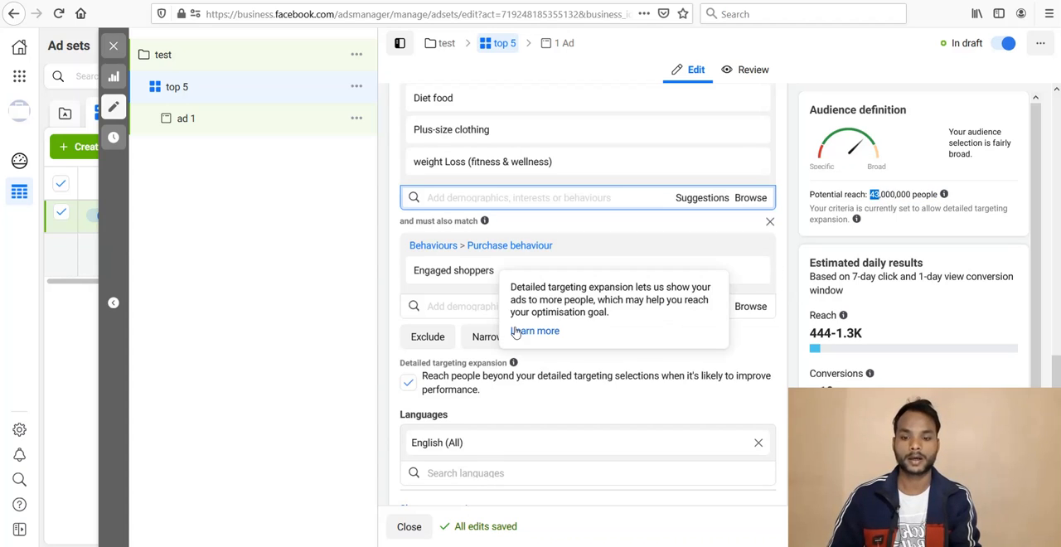
Step: Try adding the suggested interest Online shopping to the "must also match" criteria, and remove it again
left_click(701, 308)
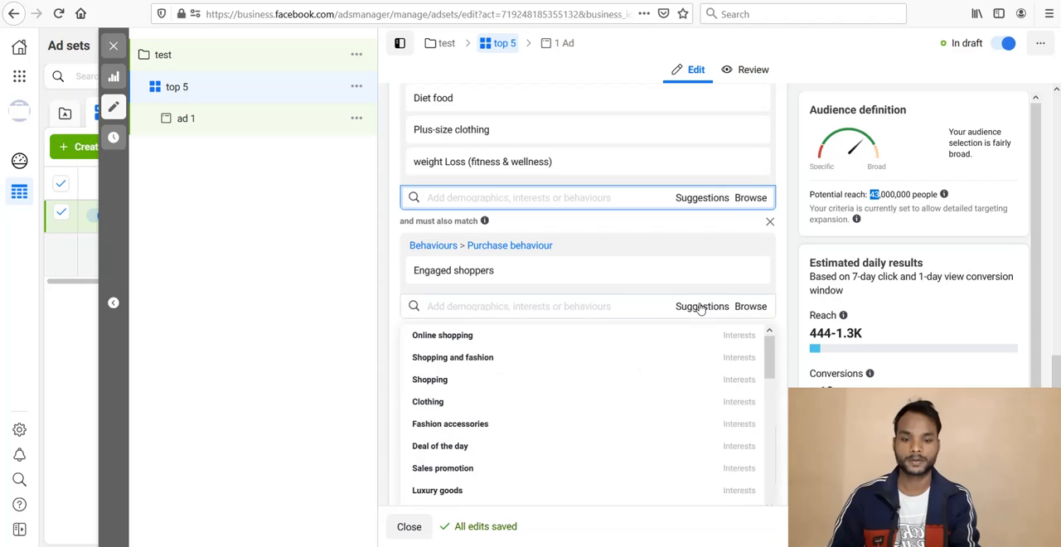
mouse_move(476, 337)
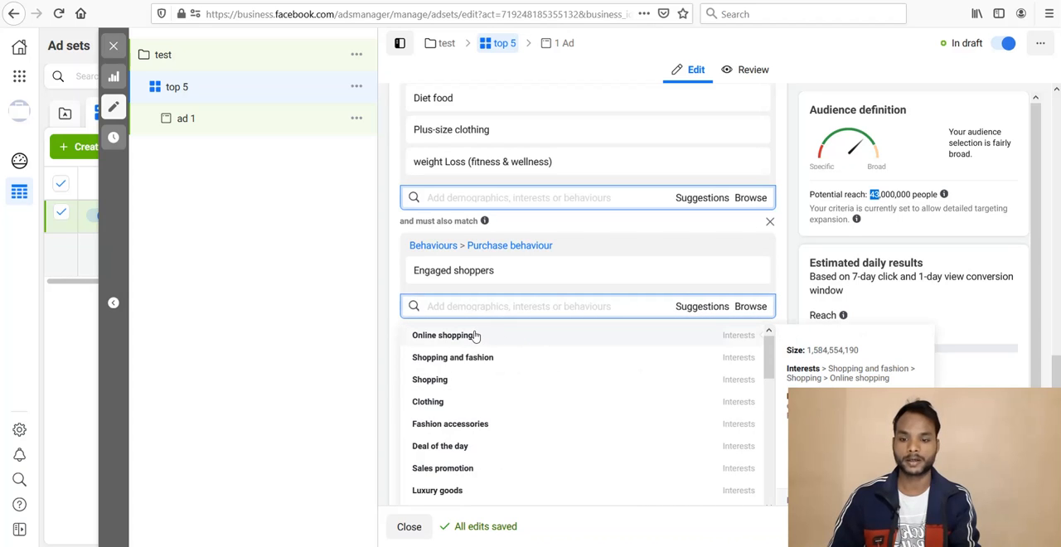
left_click(477, 336)
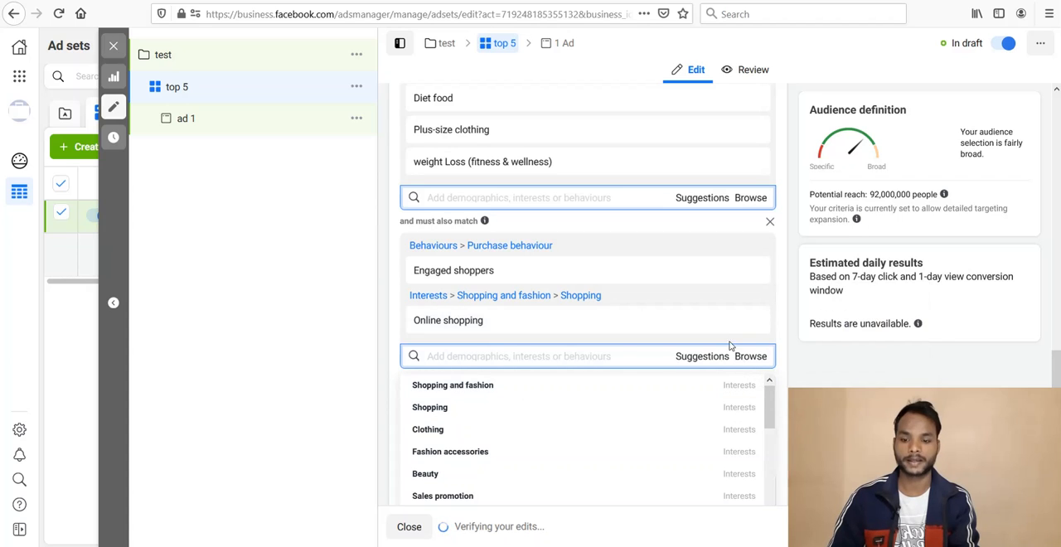
mouse_move(751, 330)
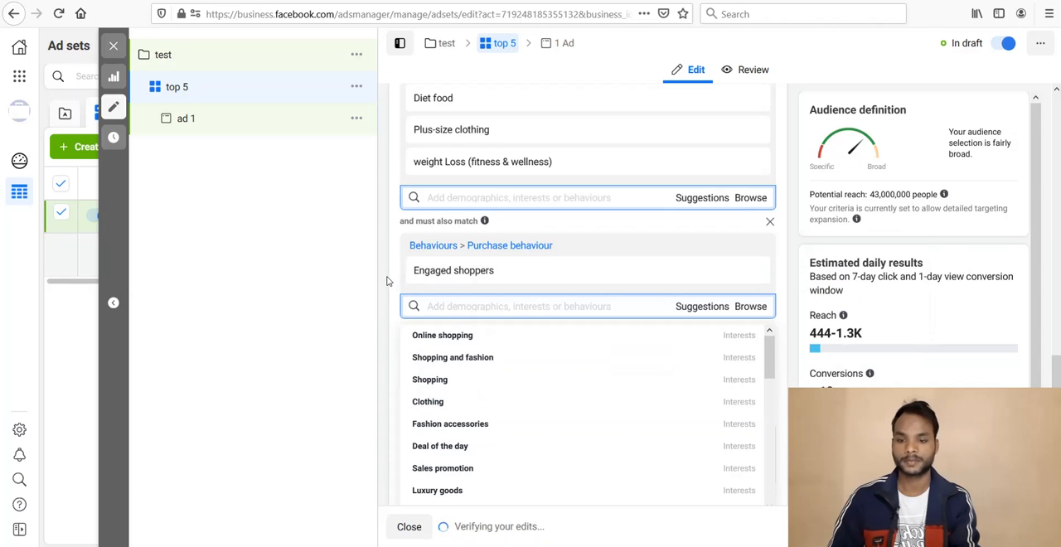
Step: Leave the ad set's automatic placements as they are, open ad 1 and set its Facebook Page to Awesome Morning Habits
scroll(386, 281, "down", 5)
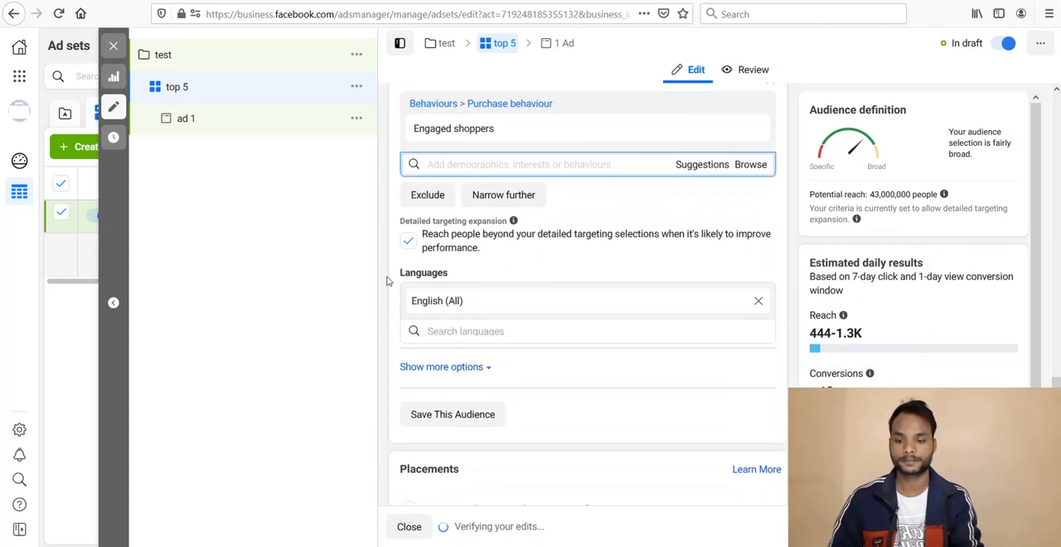
scroll(386, 281, "down", 3)
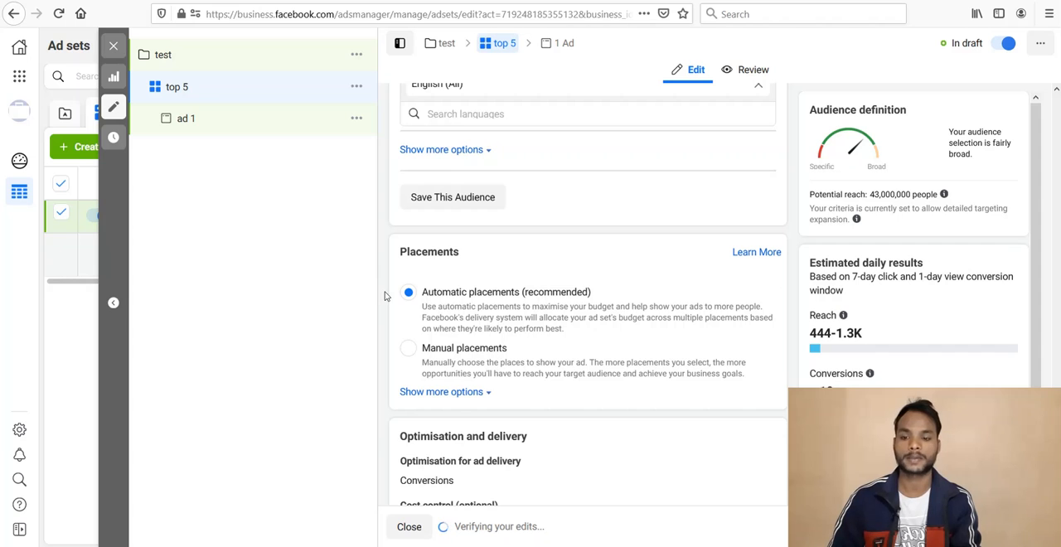
scroll(384, 296, "down", 4)
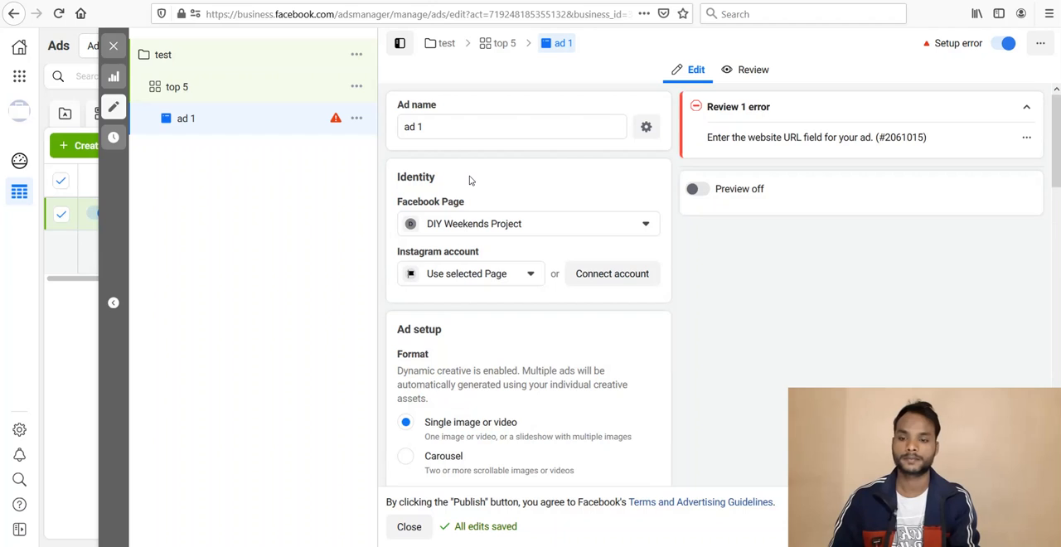
left_click(485, 229)
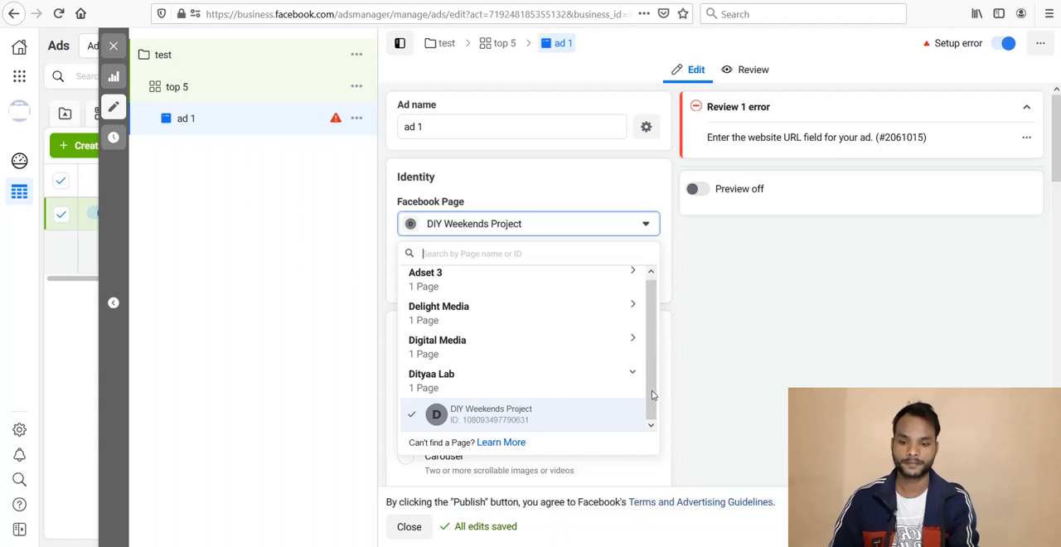
left_click(635, 377)
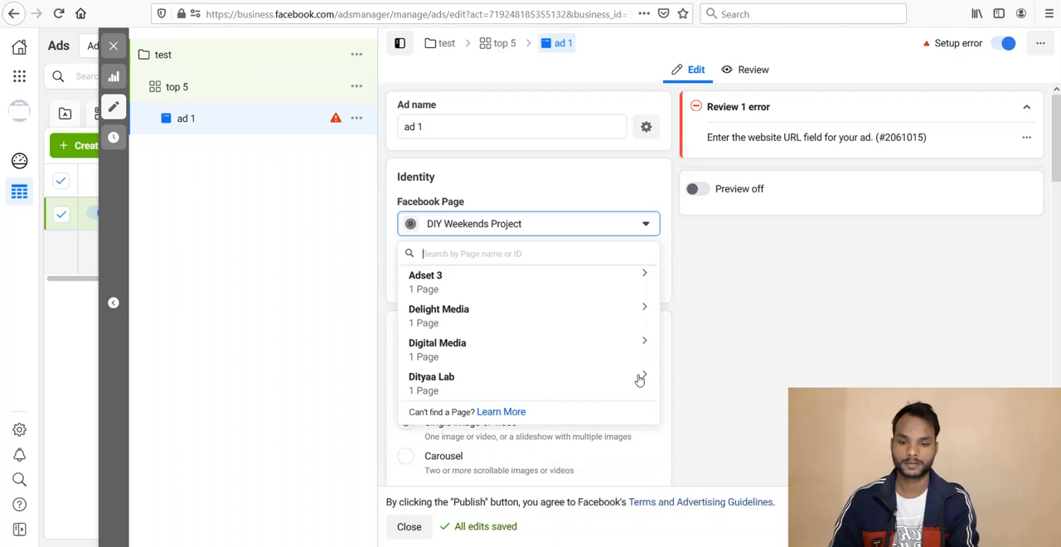
left_click(636, 378)
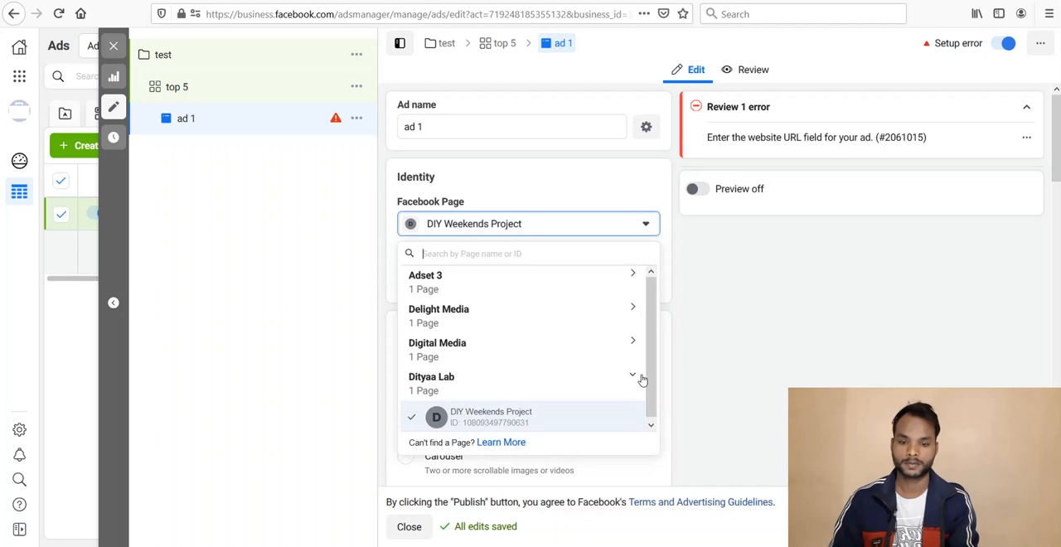
left_click(601, 355)
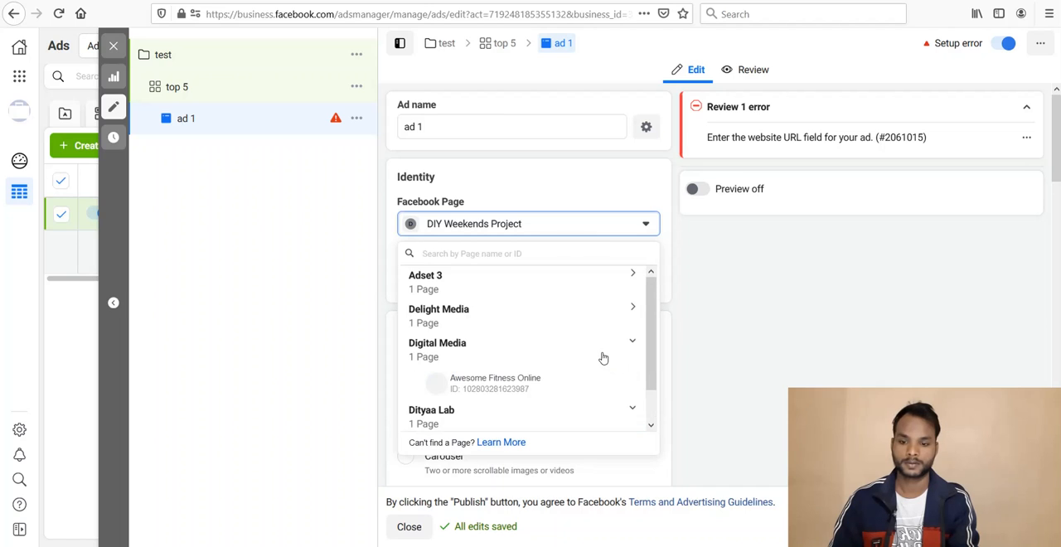
left_click(523, 320)
left_click(495, 292)
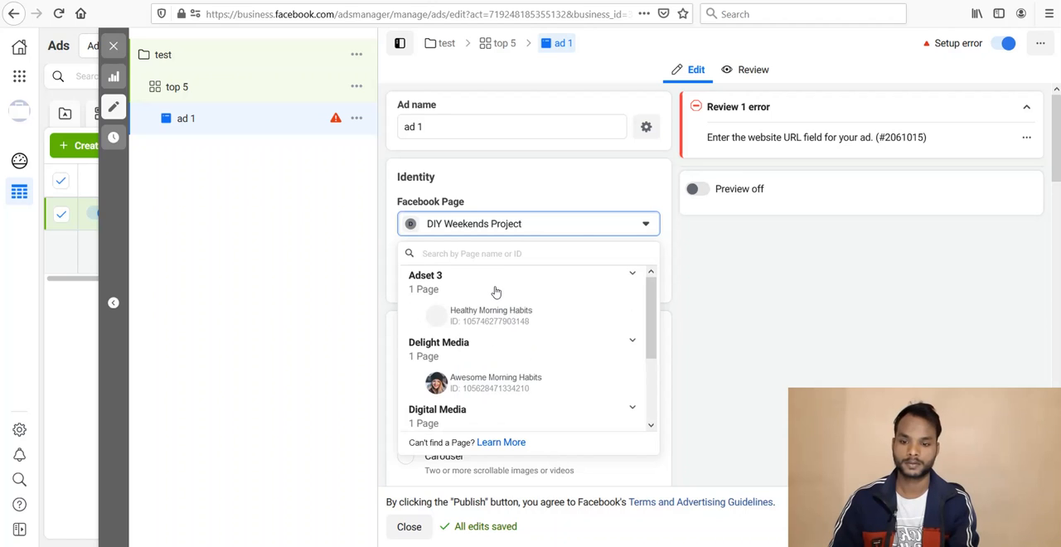
left_click(519, 381)
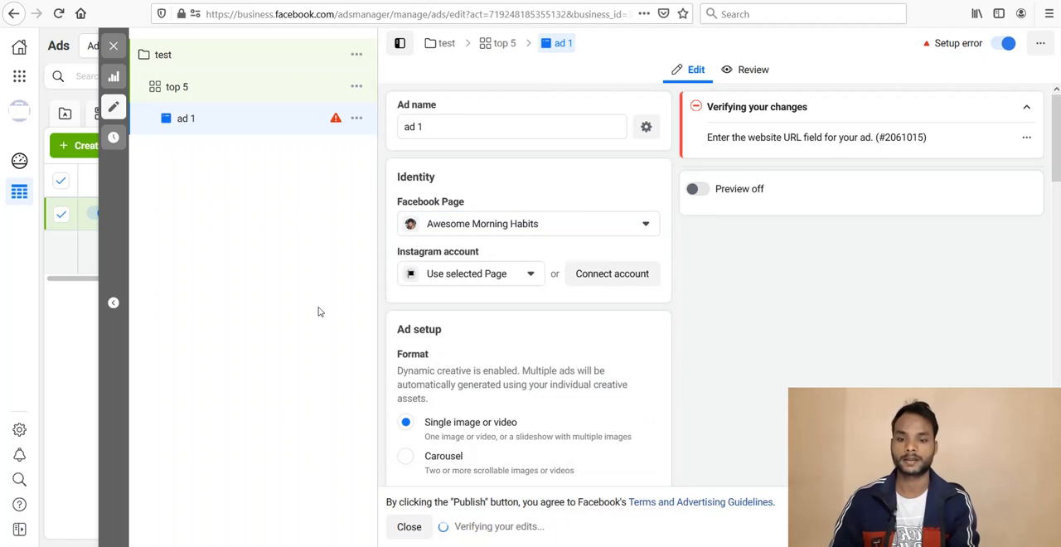
left_click_drag(1057, 162, 1057, 352)
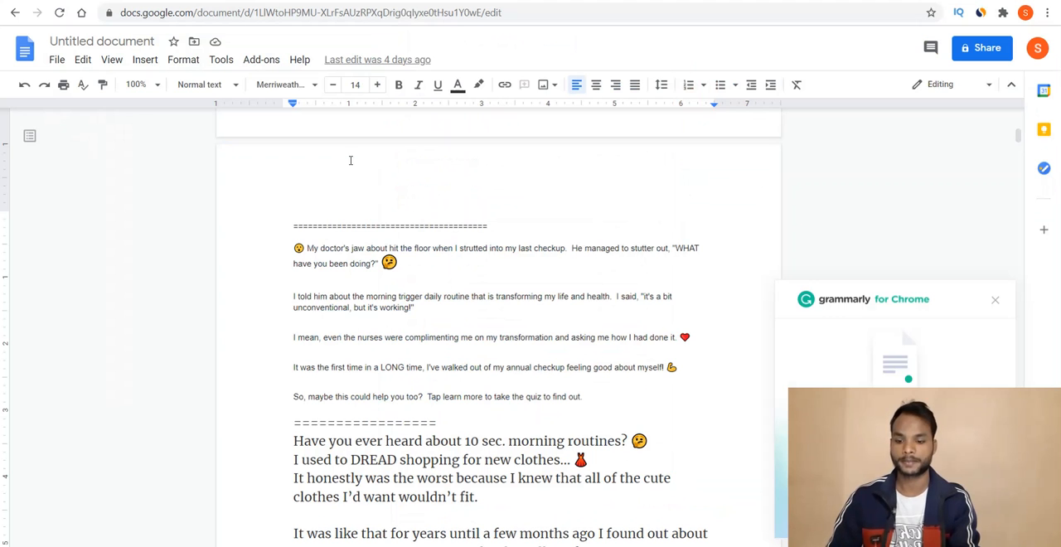
left_click(398, 6)
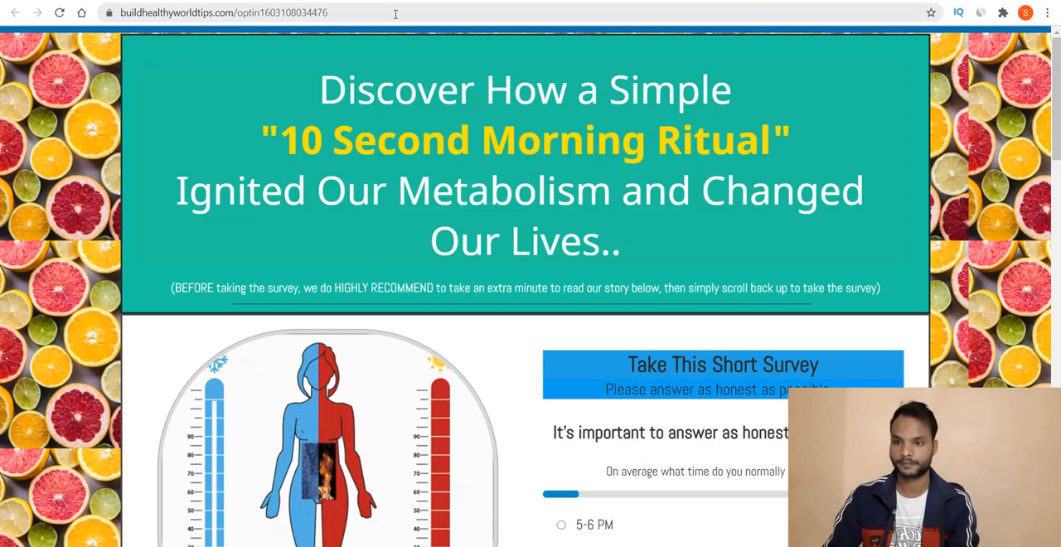
left_click(395, 14)
key("ctrl+c")
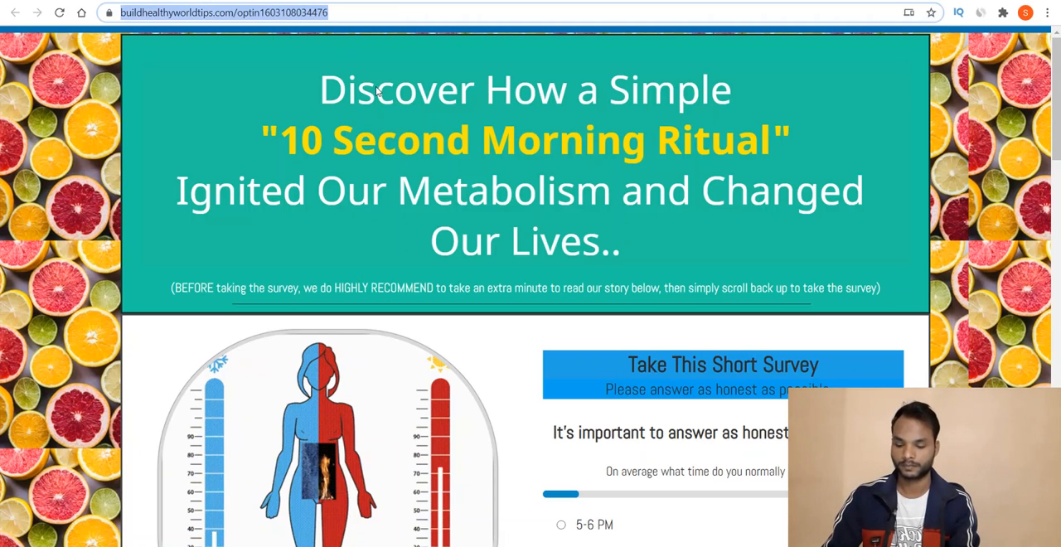
key("alt+Tab")
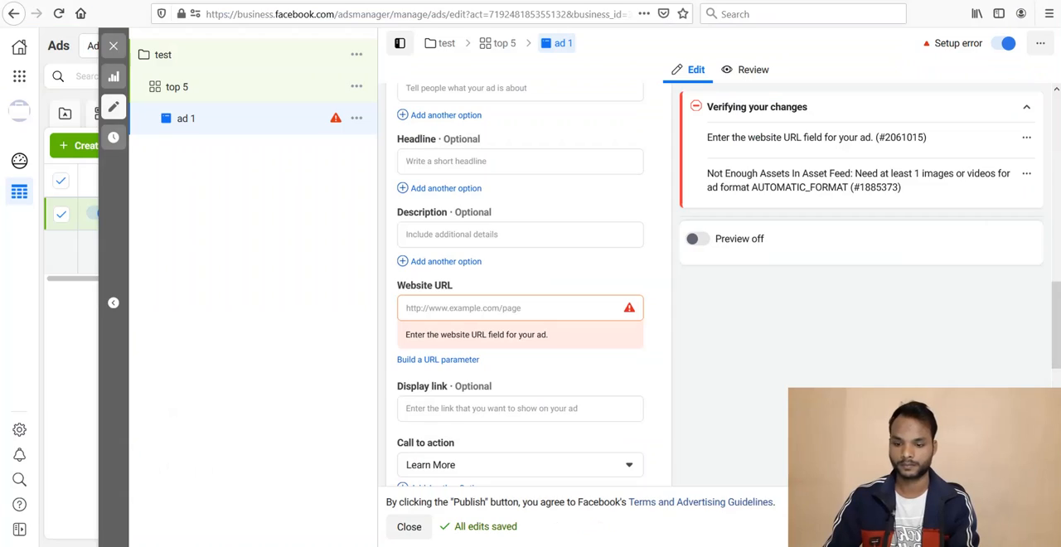
left_click(449, 308)
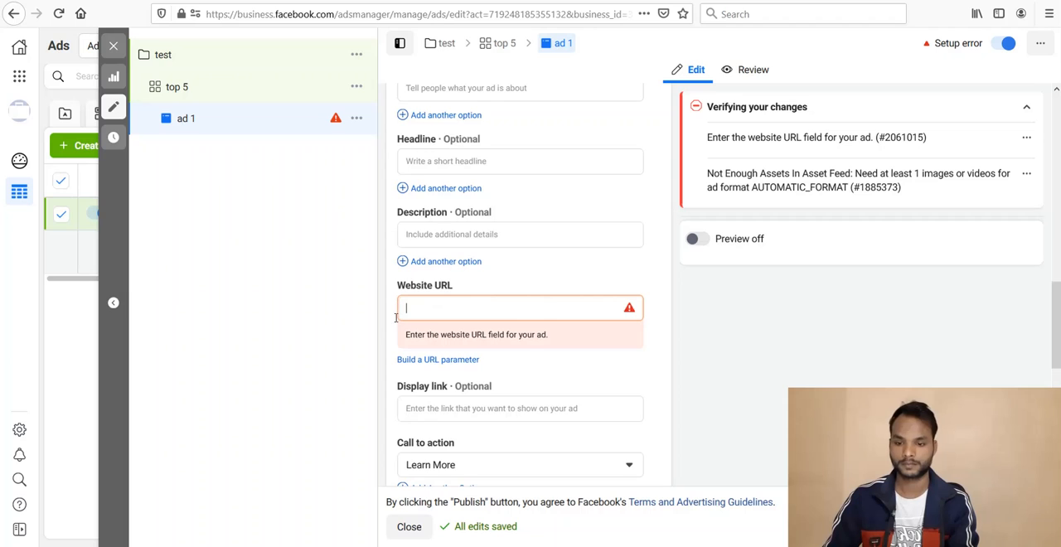
key("ctrl+v")
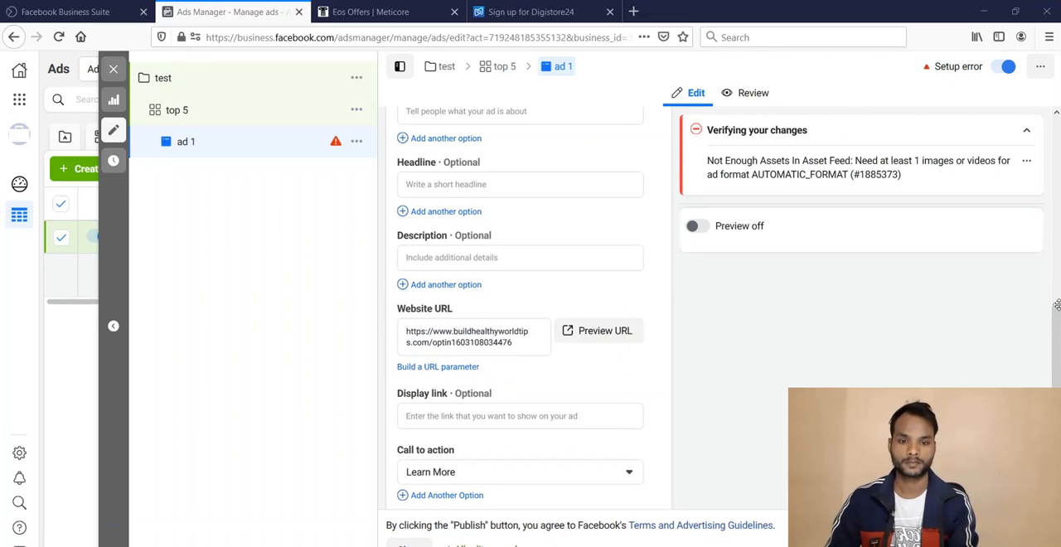
Step: Upload the images ad 8 and ad 9 from the face folder in Downloads and add both to the ad's media
left_click_drag(1058, 333, 1057, 264)
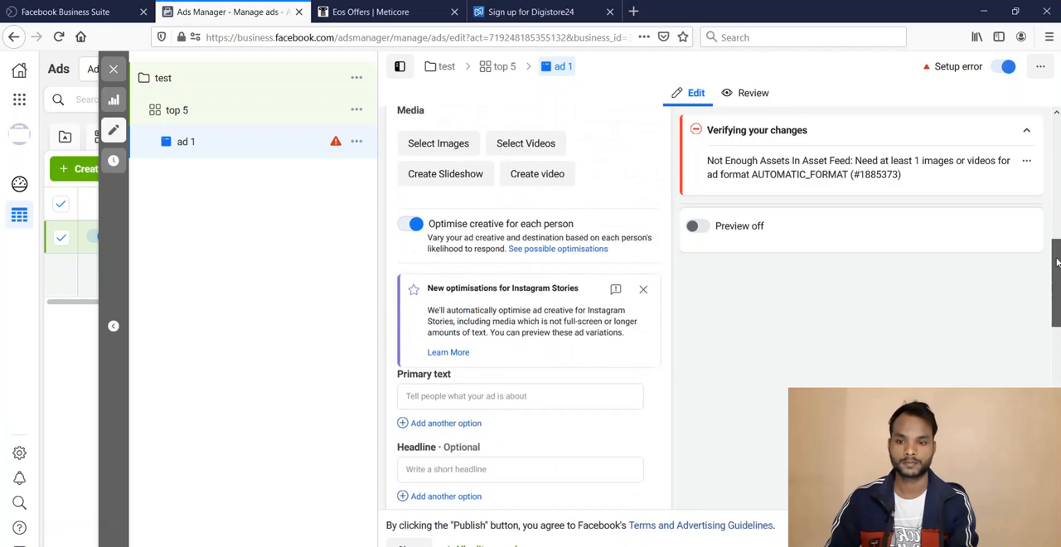
left_click(457, 174)
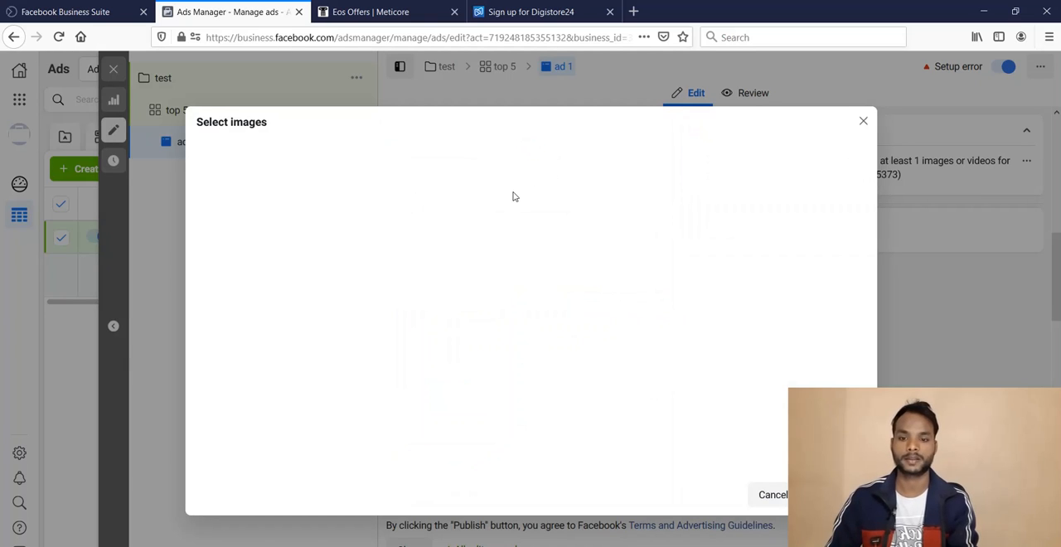
left_click(372, 156)
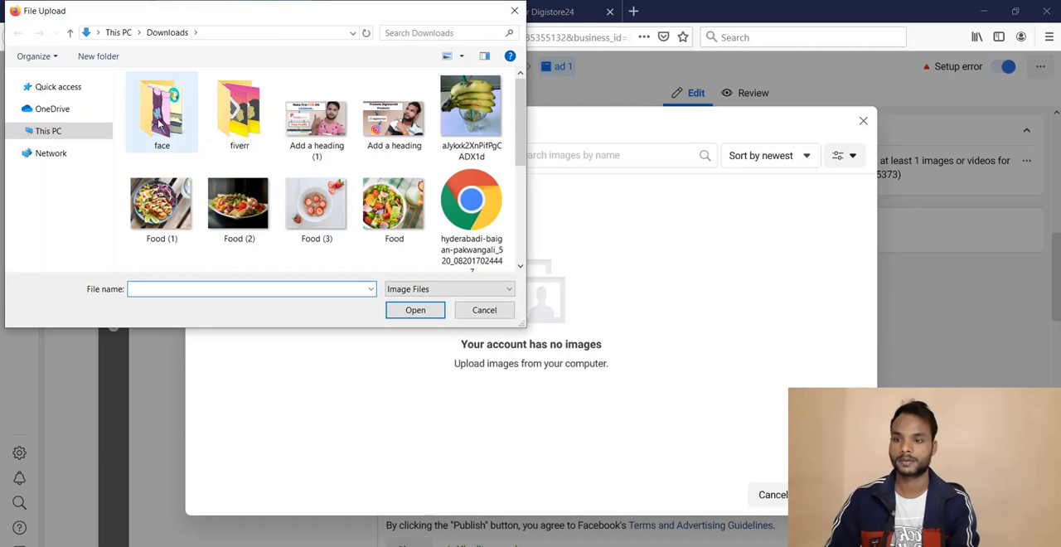
double_click(160, 122)
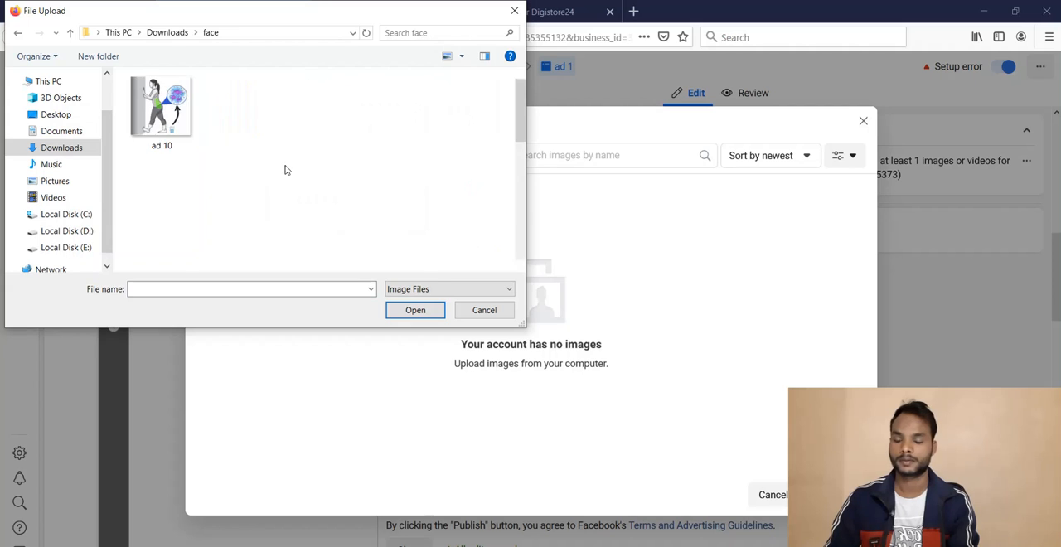
left_click(323, 114)
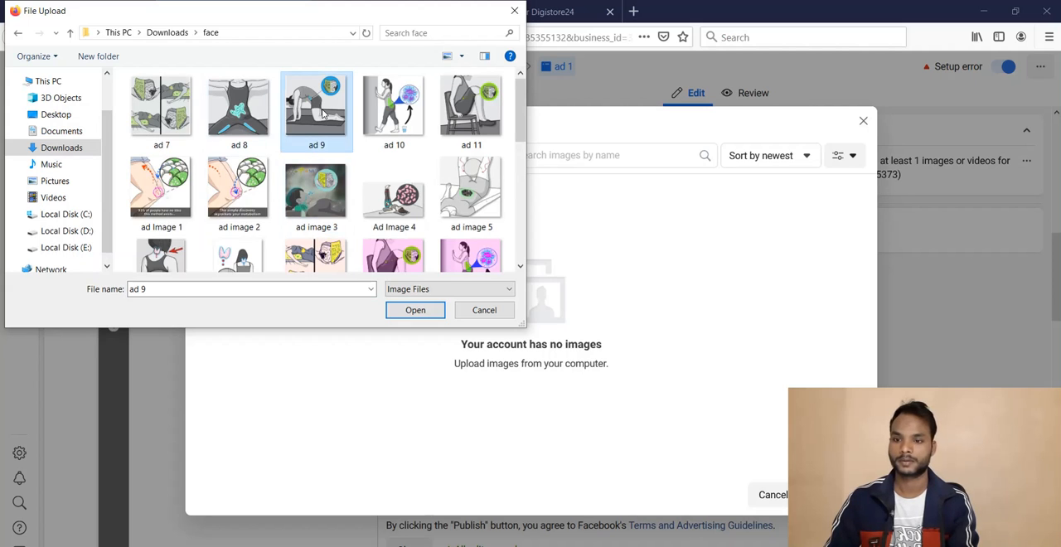
key("shift+Left")
key("Return")
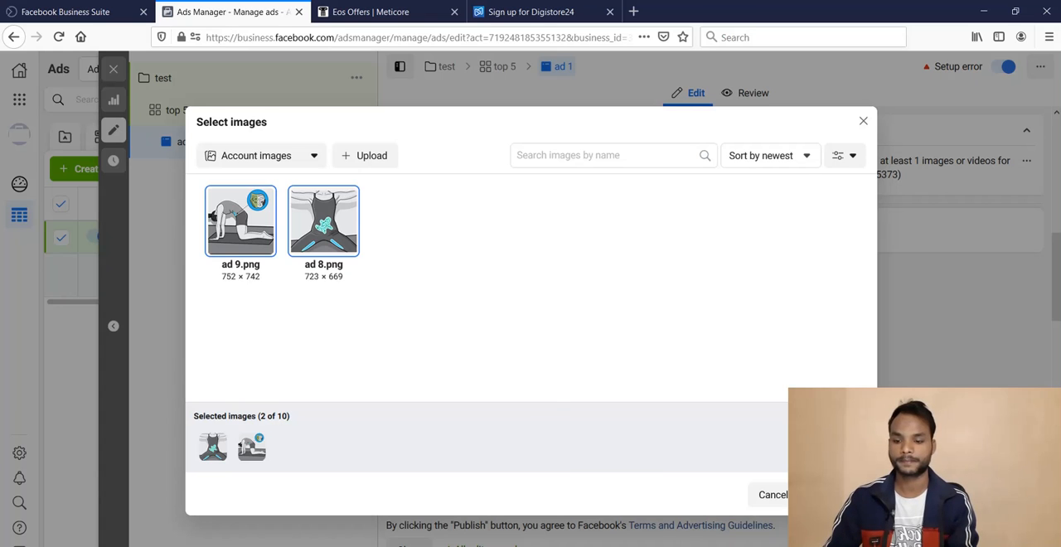
left_click(836, 494)
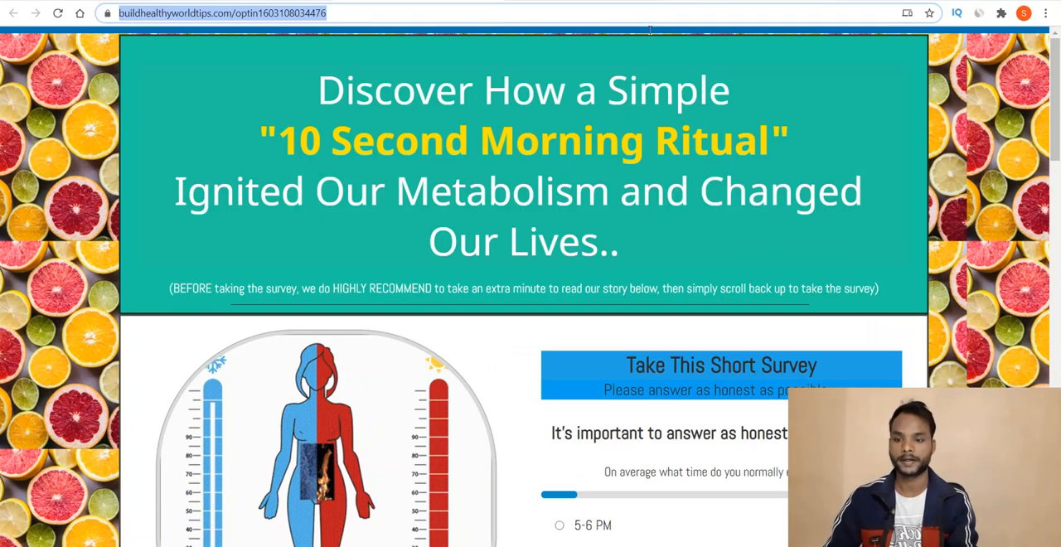
Step: Copy the "My doctor's jaw about hit the floor" ad copy from the Google Docs document into the ad's primary text
left_click(701, 1)
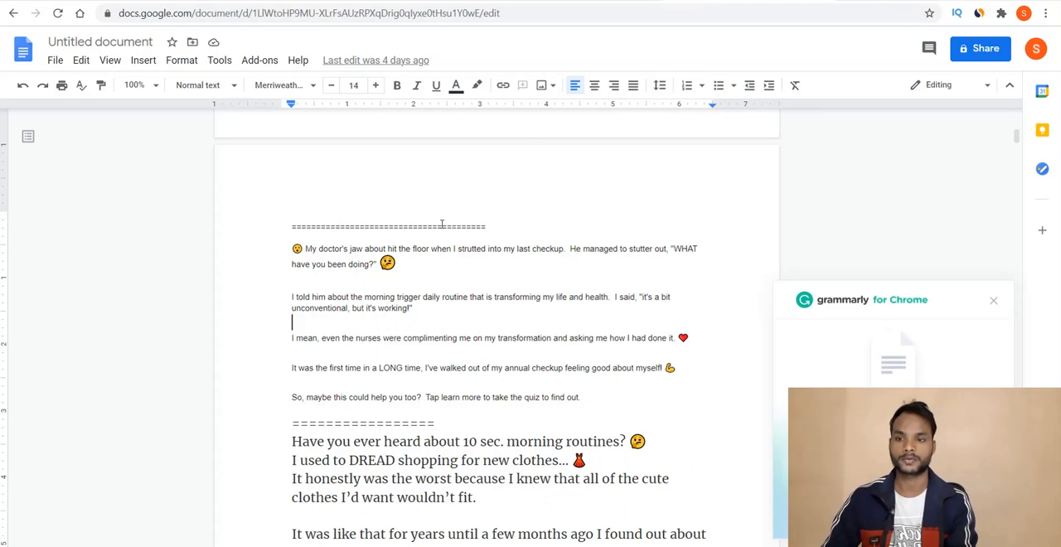
left_click_drag(348, 311, 292, 257)
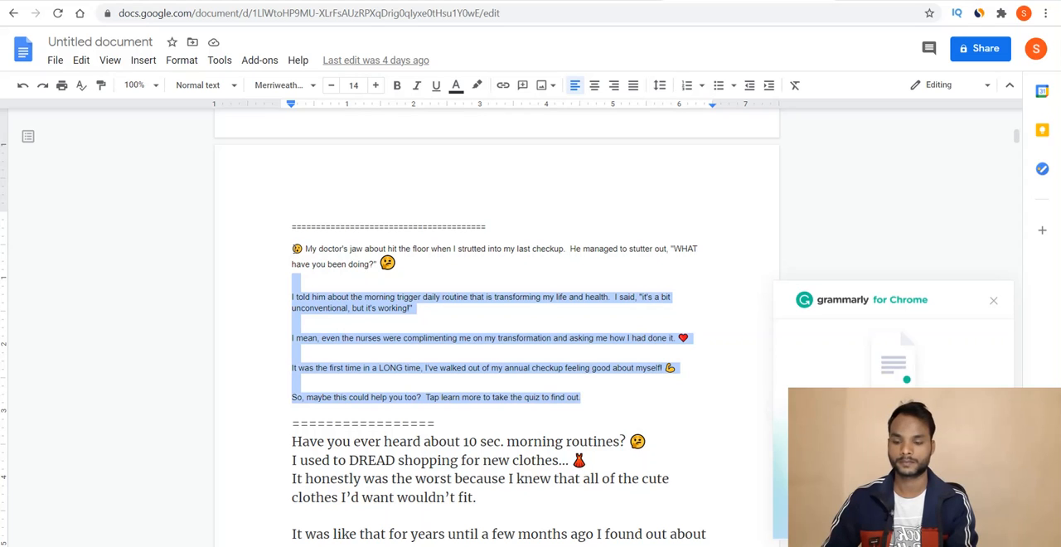
left_click_drag(291, 258, 292, 248)
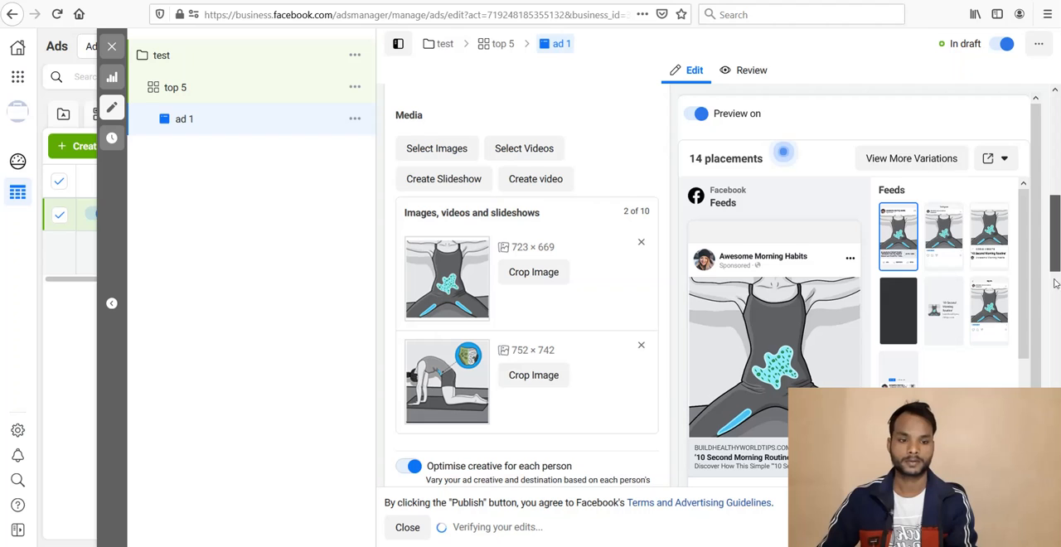
left_click_drag(1056, 272, 1057, 323)
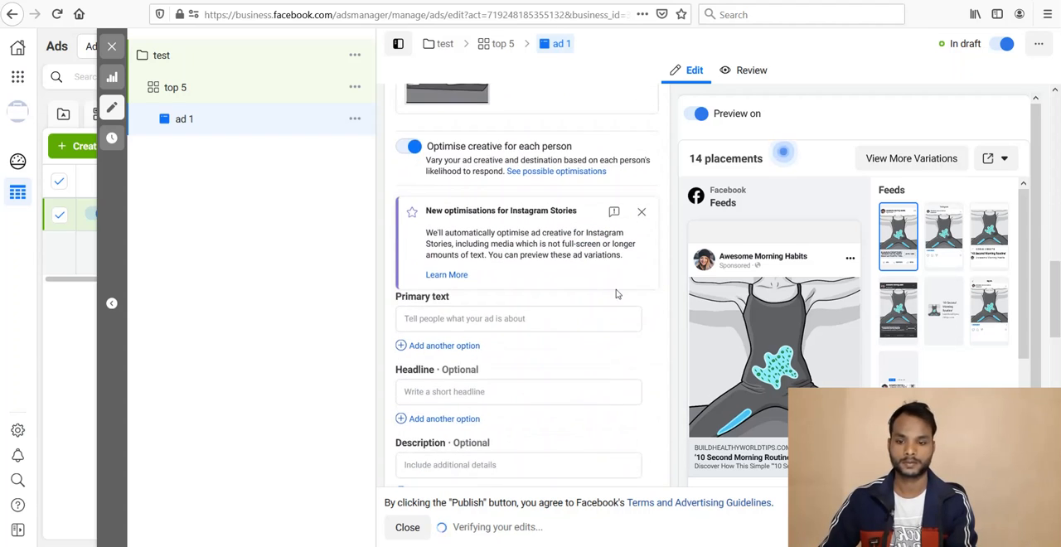
left_click(549, 319)
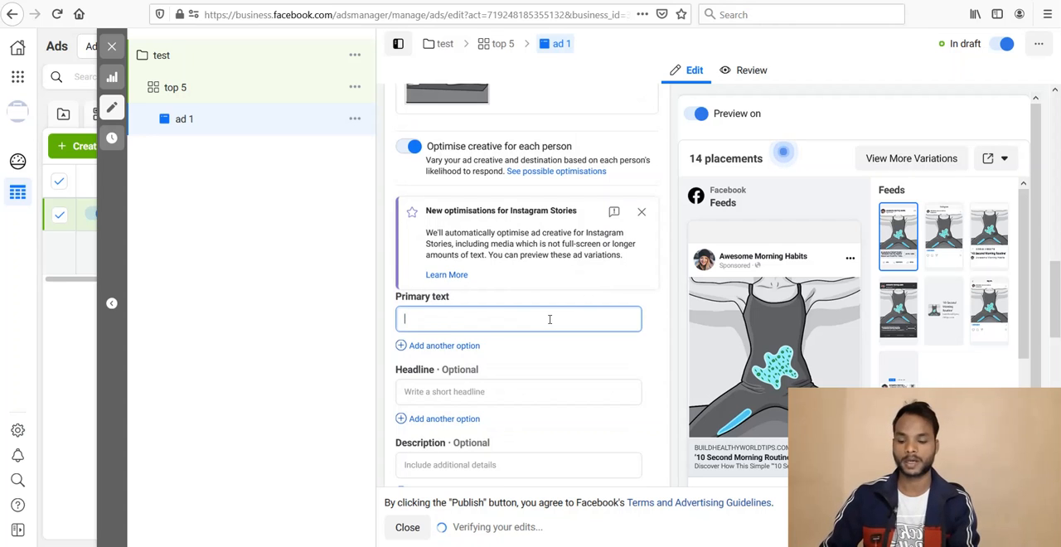
type("😮 My doctor's jaw about hit the floor when I strutted into my last checkup.  He managed to stutter out, \"WHAT have you been doing?\" 😕  I told him about the morning trigger daily routine that is transforming my life and health.  I said, \"it's a bit unconventional, but it's working!\"  I mean, even the nurses were complimenting me on my transformation and asking me how I had done it. ❤  It was the first time in a LONG time, I've walked out of my annual checkup feeling good about myself! 💪  So, maybe this could help you too?  Tap learn more to take the quiz to find out.")
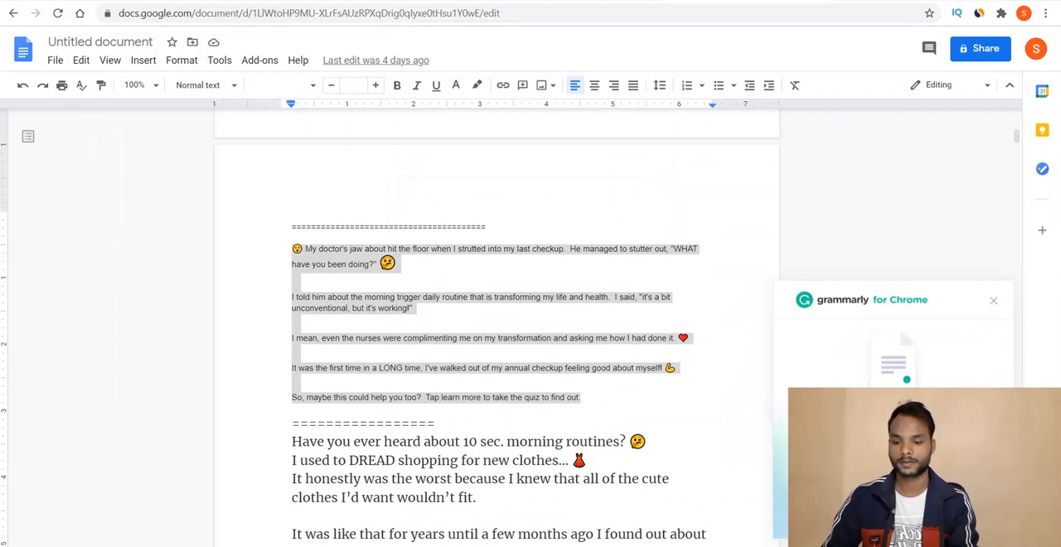
Step: Add a second primary text option using the "Have you ever heard about 10 sec. morning routines?" copy from the Google Docs document
key("Down")
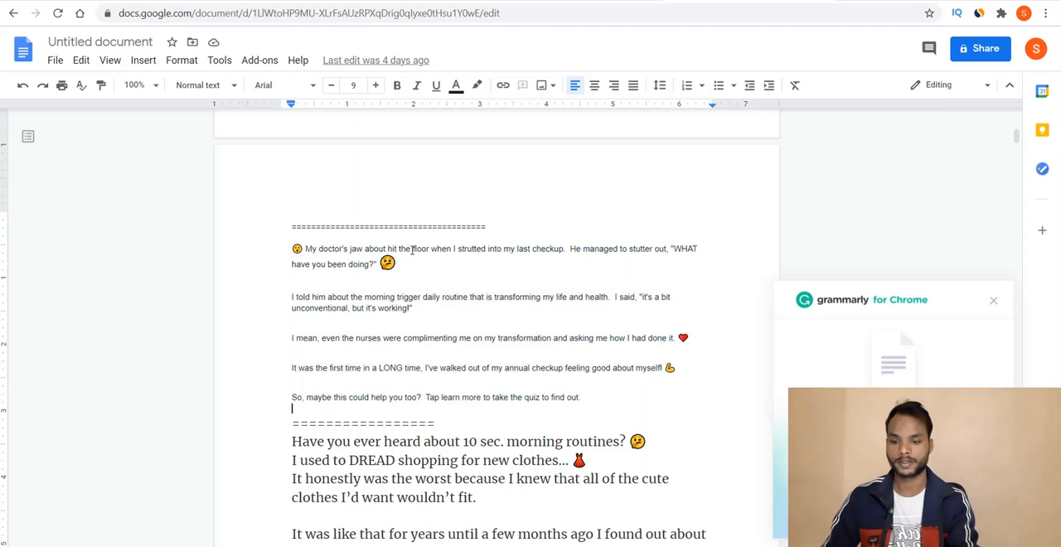
key("Down")
scroll(412, 249, "down", 2)
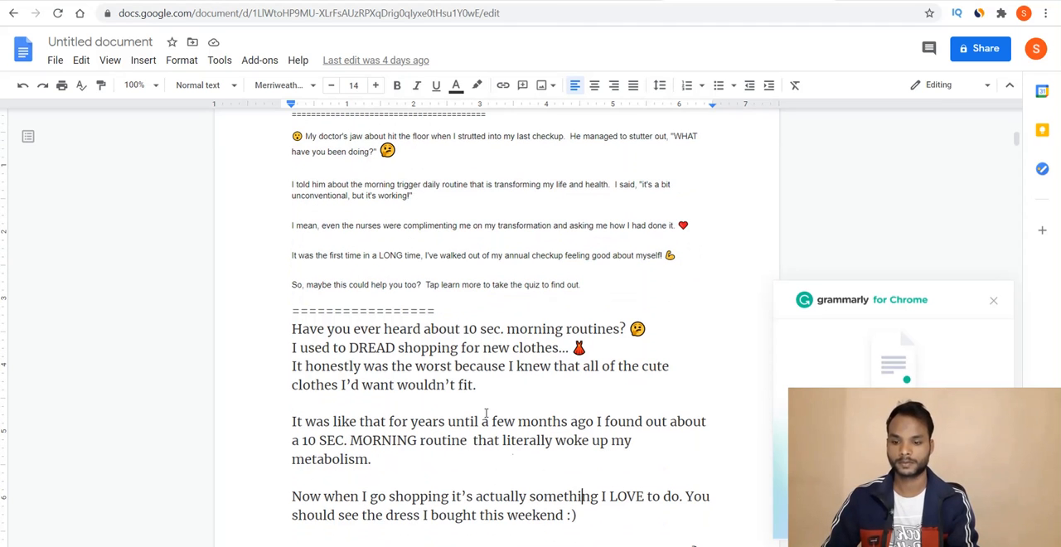
left_click_drag(580, 515, 294, 329)
key("ctrl+c")
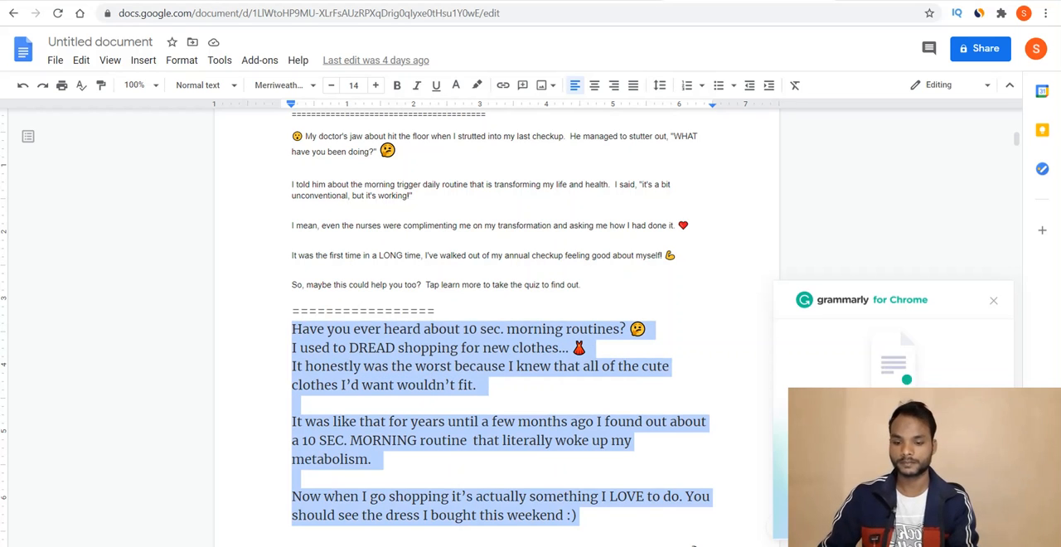
key("alt+Tab")
left_click(385, 304)
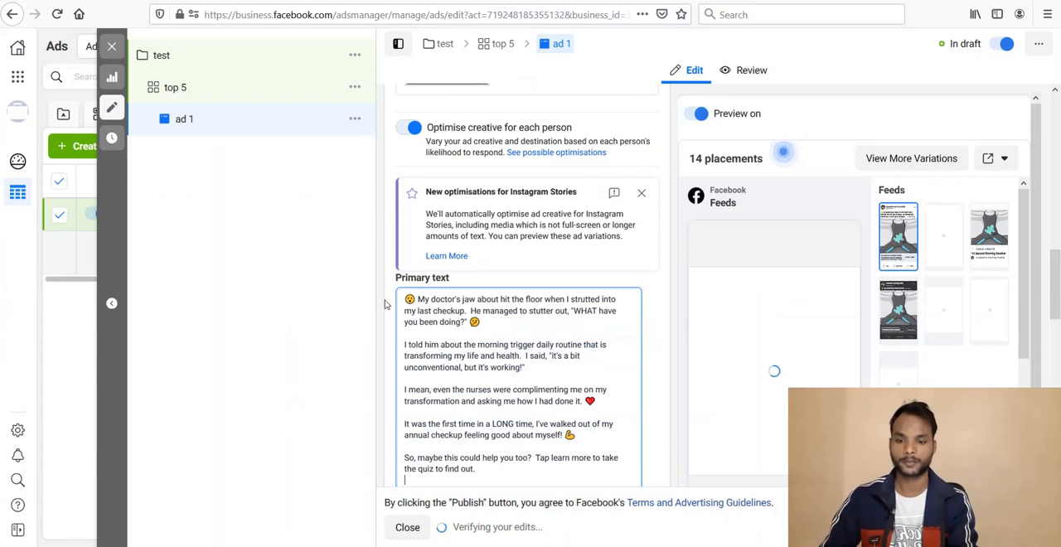
scroll(385, 304, "down", 3)
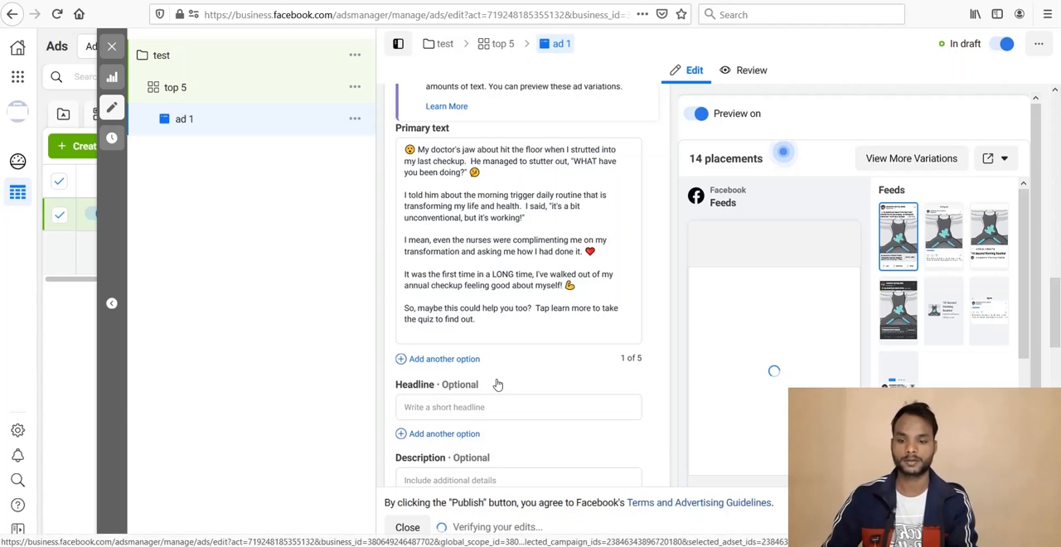
left_click(635, 361)
left_click(480, 365)
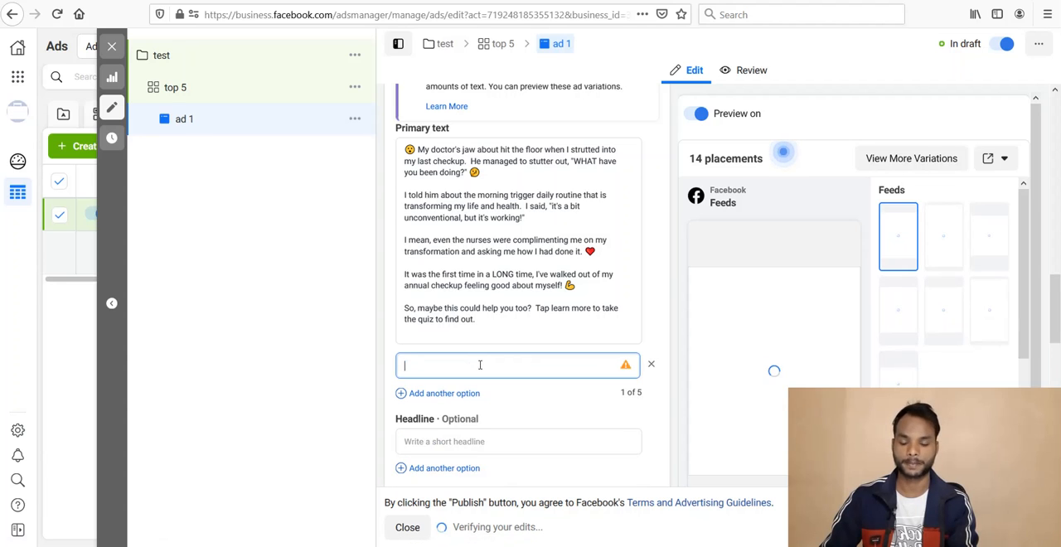
key("ctrl+v")
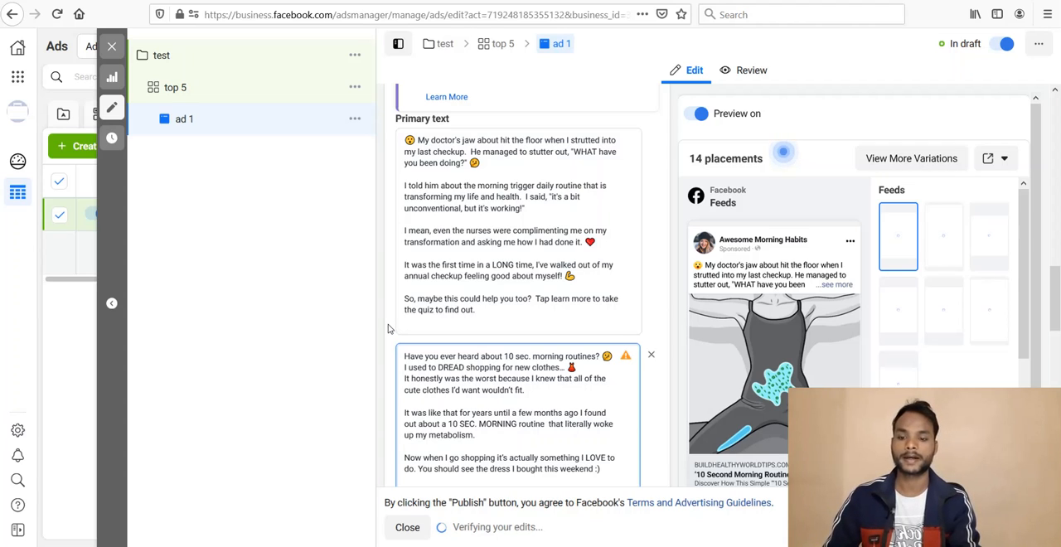
Step: Look through the Google Docs ad copy document around and below the two copied texts for headline material
left_click(387, 329)
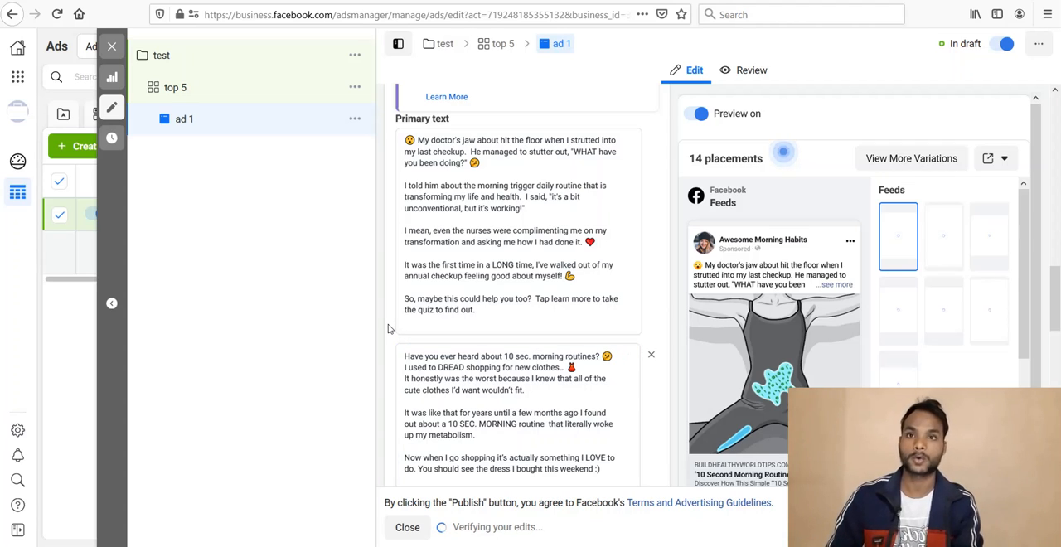
scroll(388, 329, "down", 1)
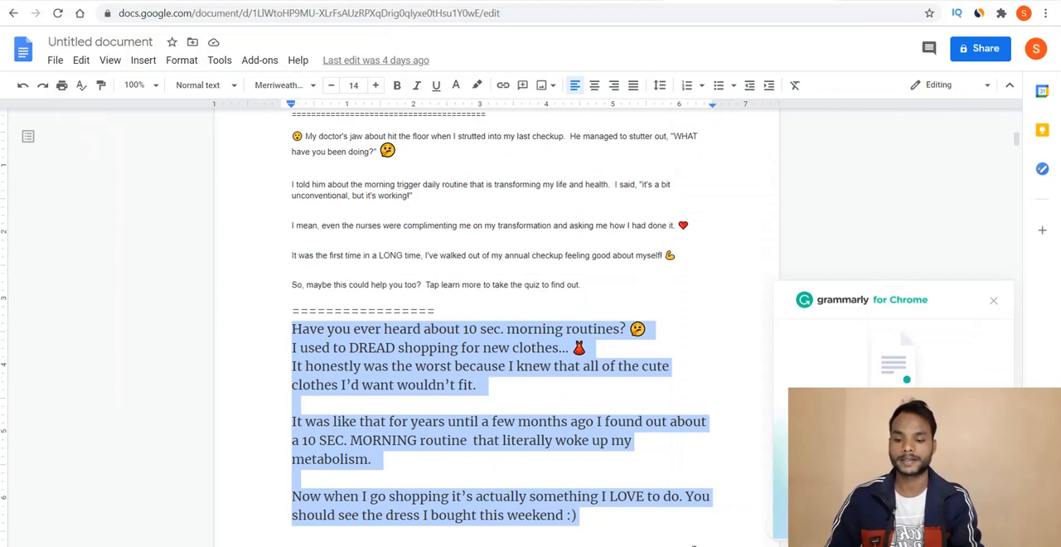
left_click(386, 313)
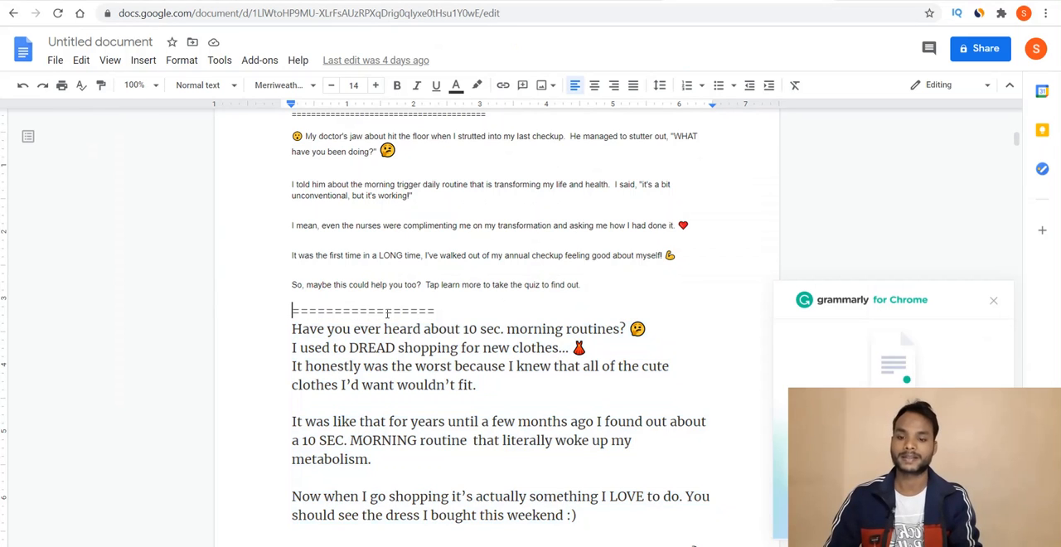
scroll(387, 318, "up", 2)
scroll(387, 317, "up", 1)
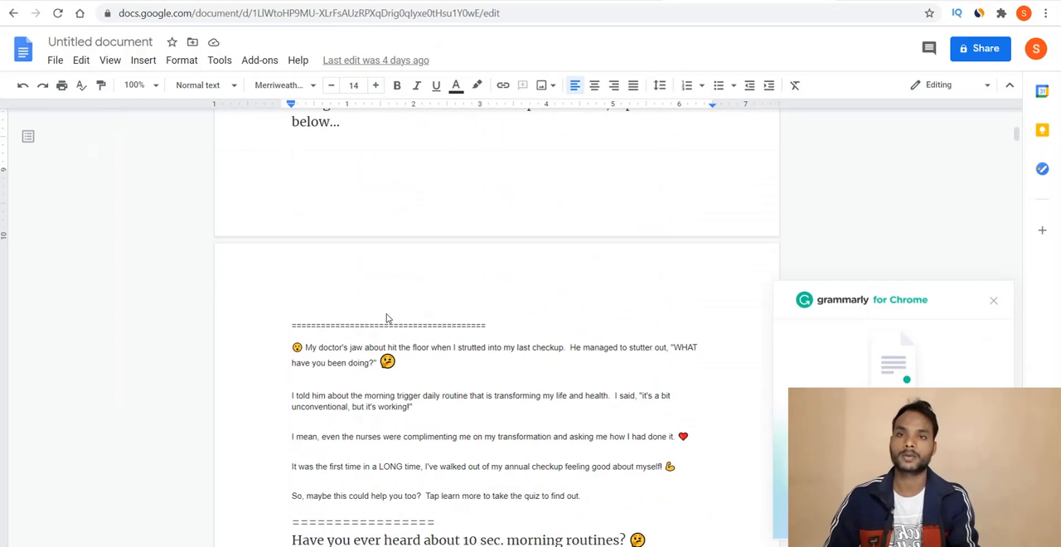
key("Down")
key("Down")
key("Down")
key("Down")
key("Down")
key("Down")
key("Down")
key("Down")
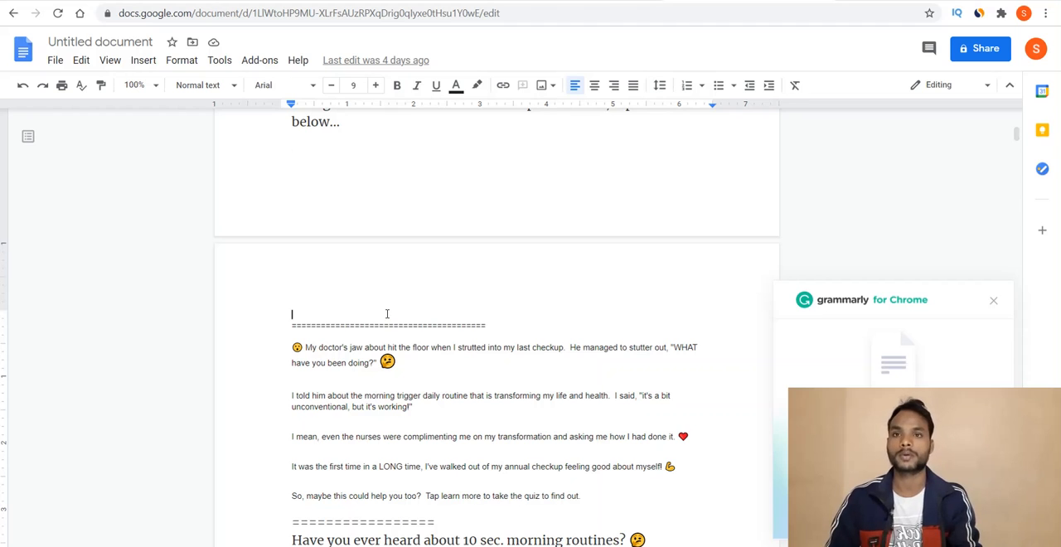
scroll(387, 318, "down", 3)
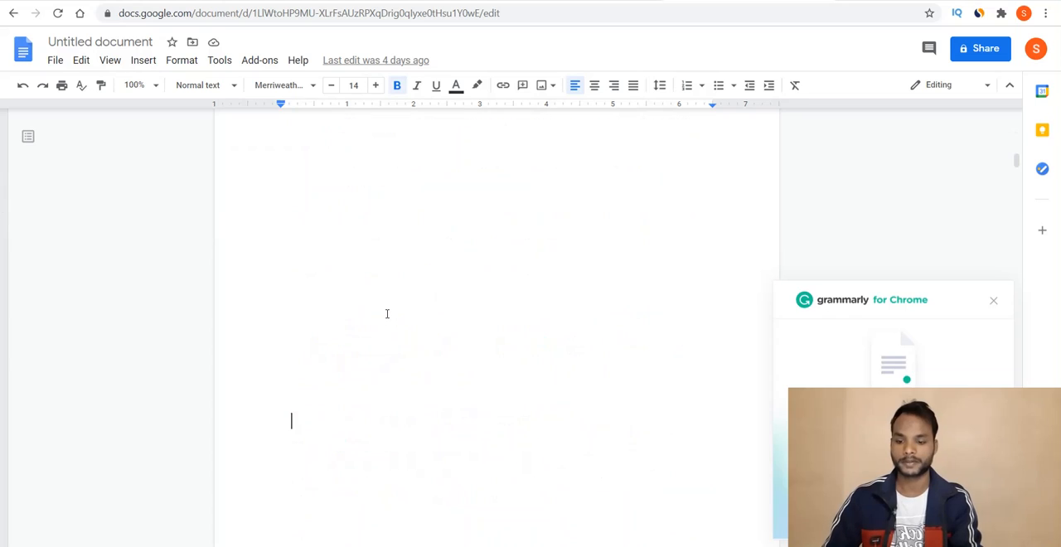
key("Page_Down")
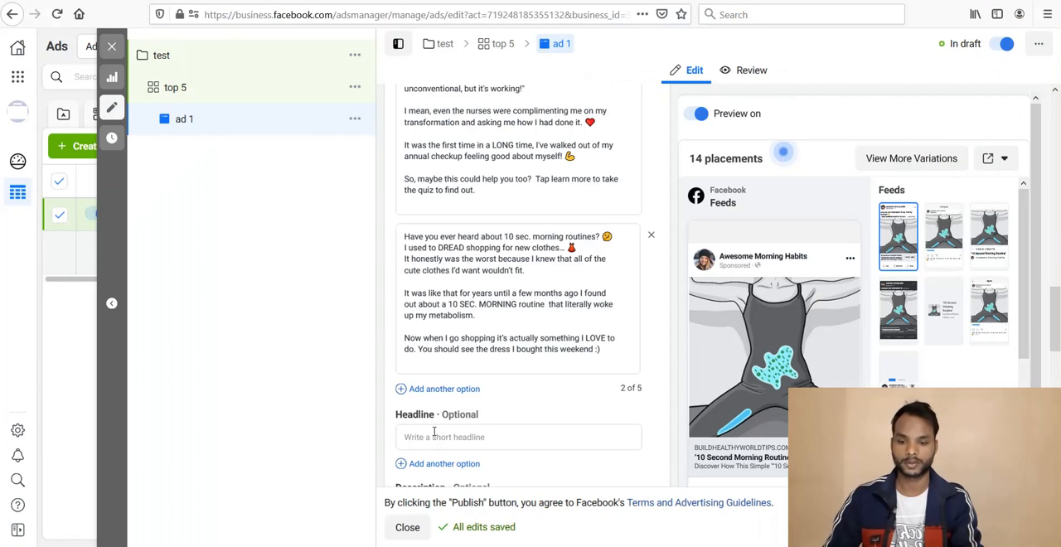
Step: Enter the ad headline "Quiz : 90% People Have No Idea This Method Exist.."
left_click(433, 434)
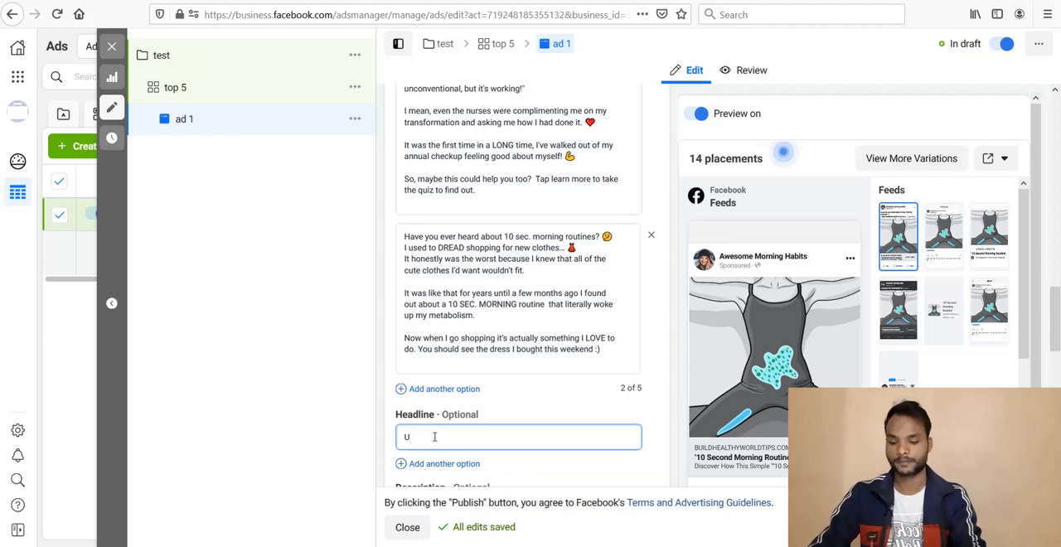
type("z")
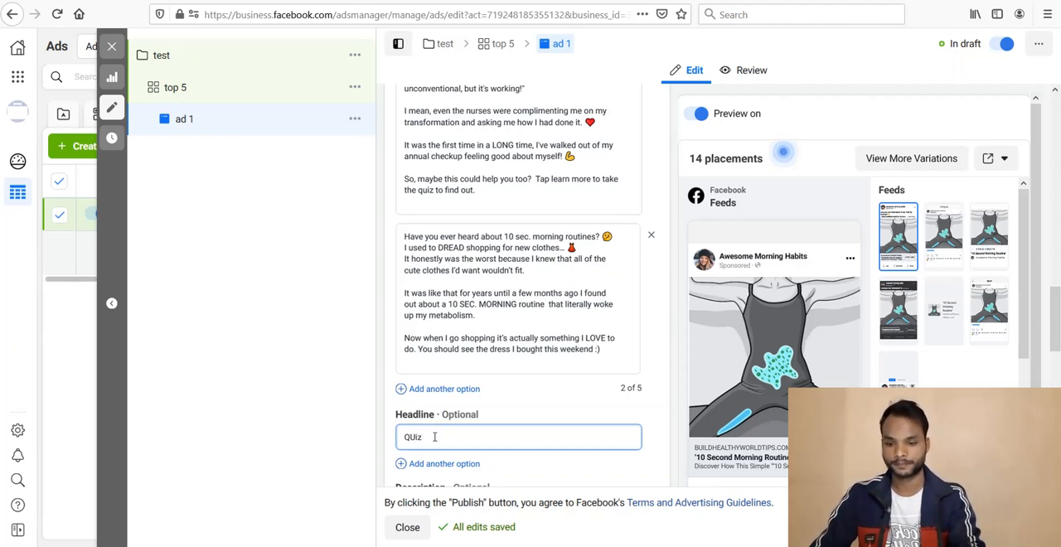
key("BackSpace")
key("BackSpace")
key("BackSpace")
key("BackSpace")
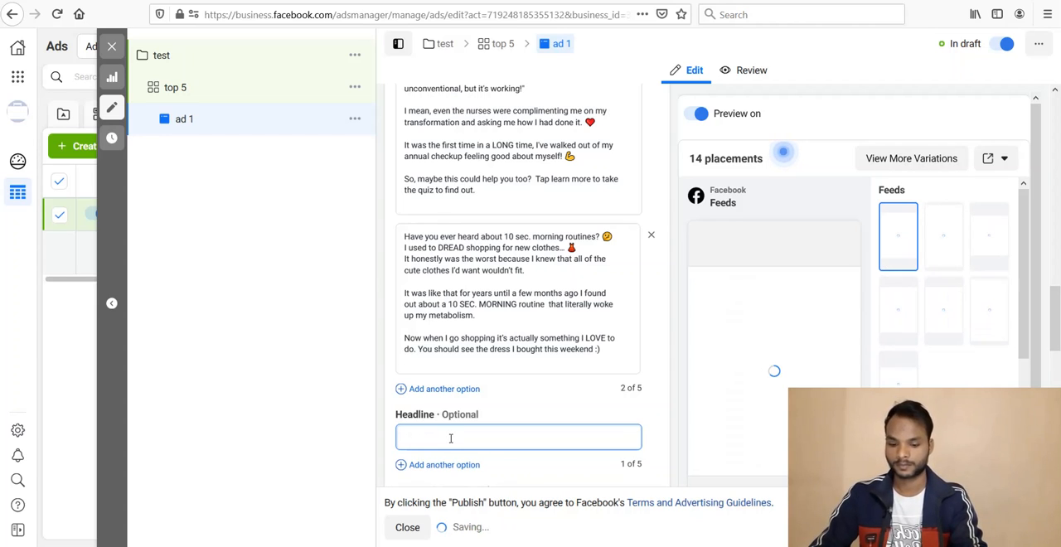
type("Quiz : ")
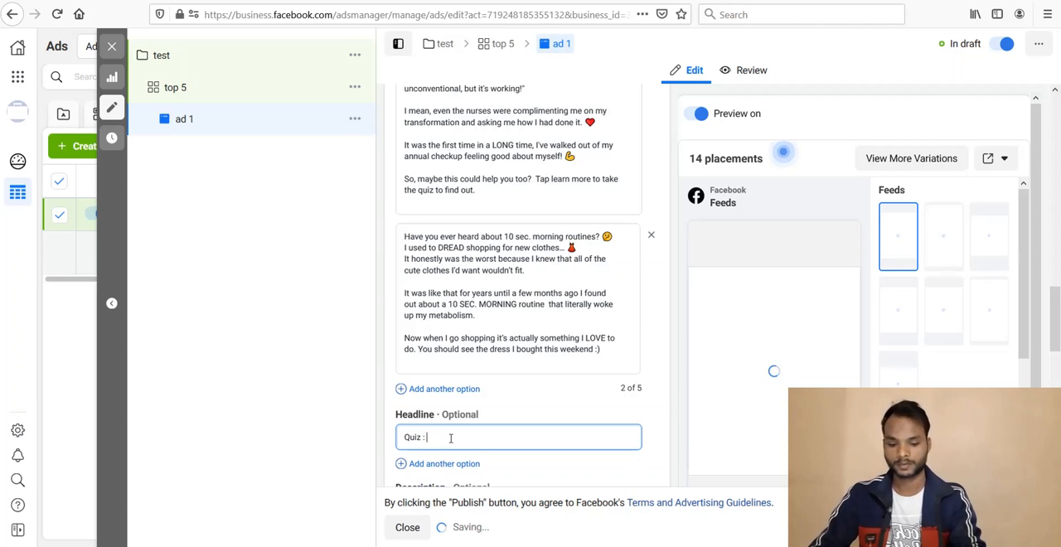
type("90")
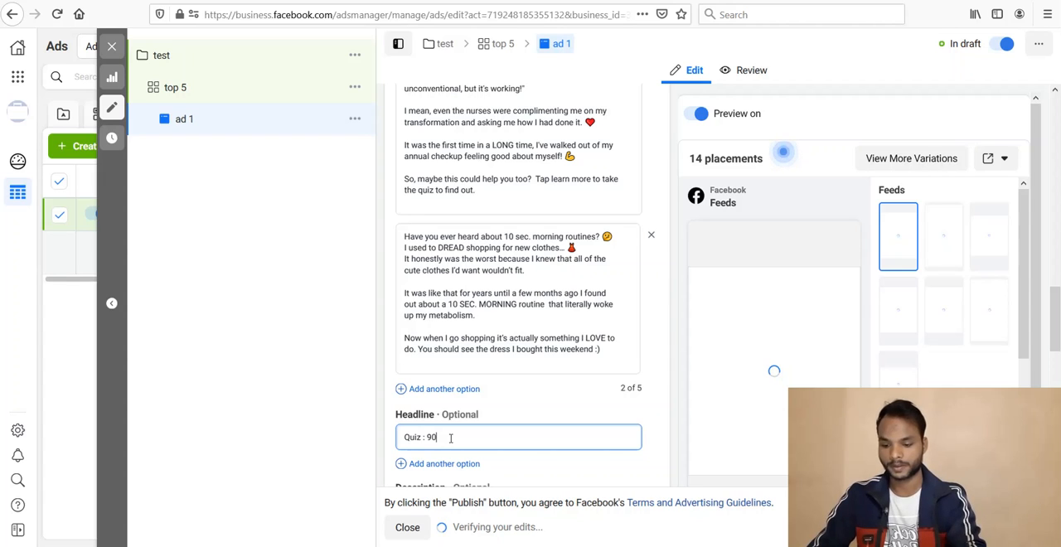
type("% People ")
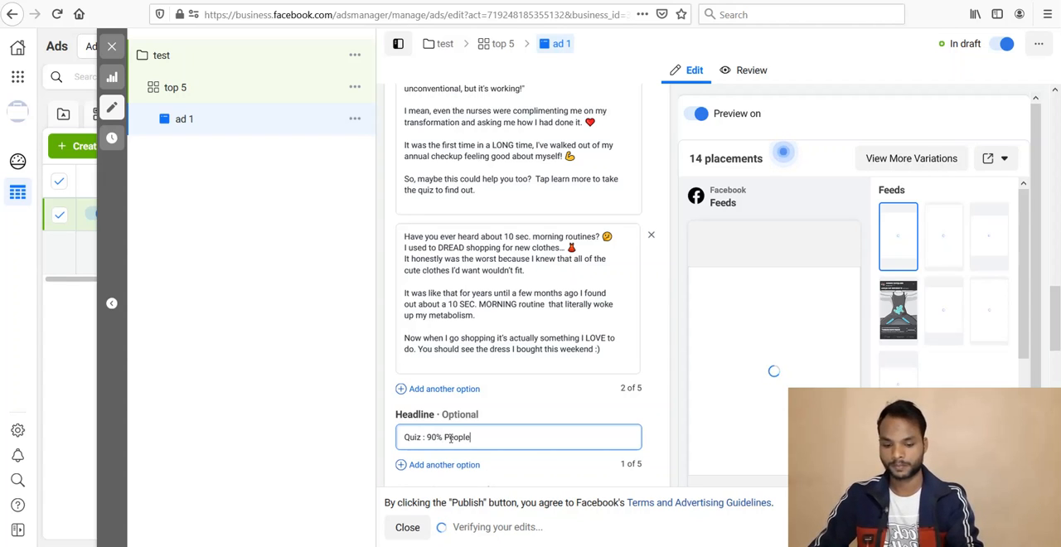
type("Have ")
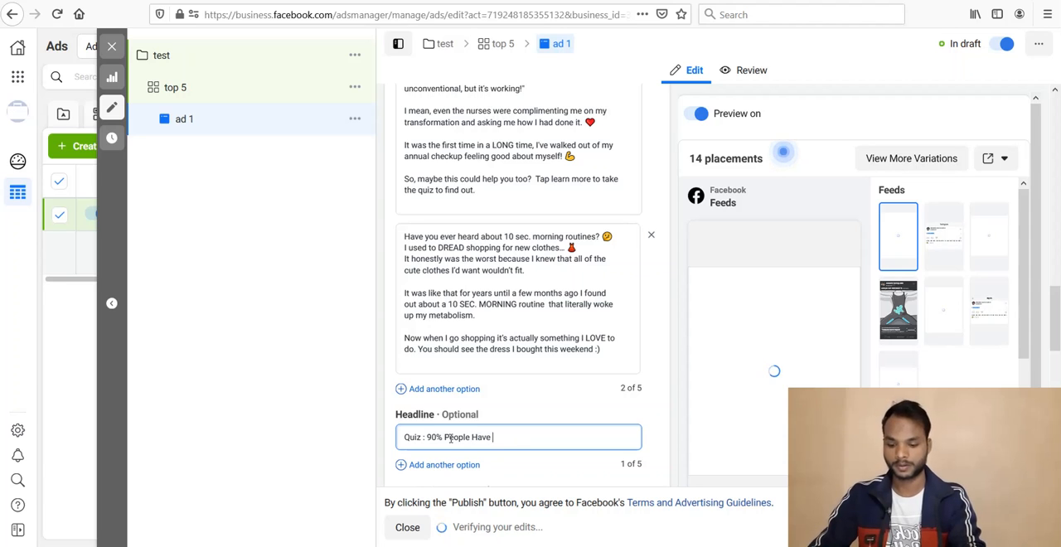
type("No Idia")
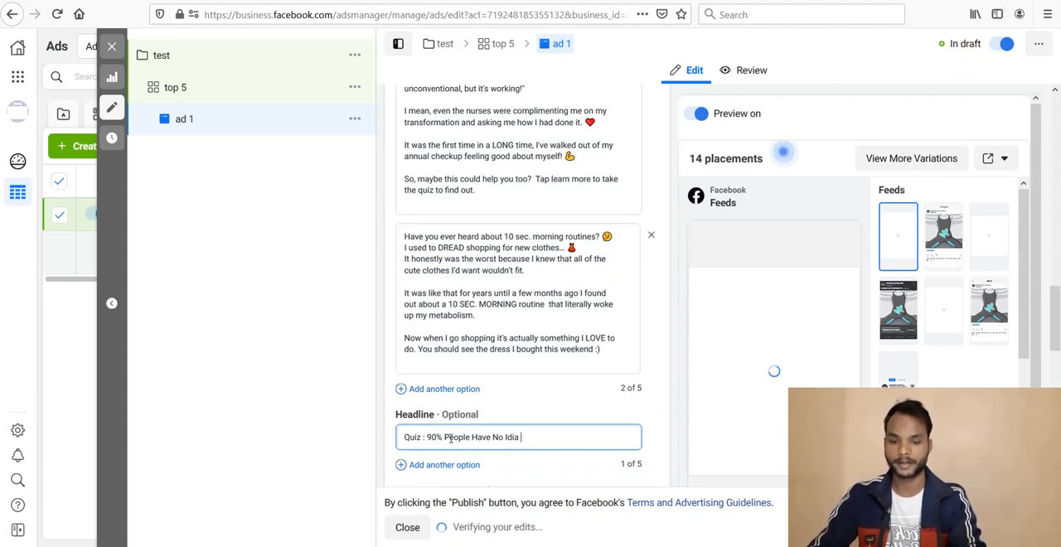
key("BackSpace")
key("BackSpace")
key("BackSpace")
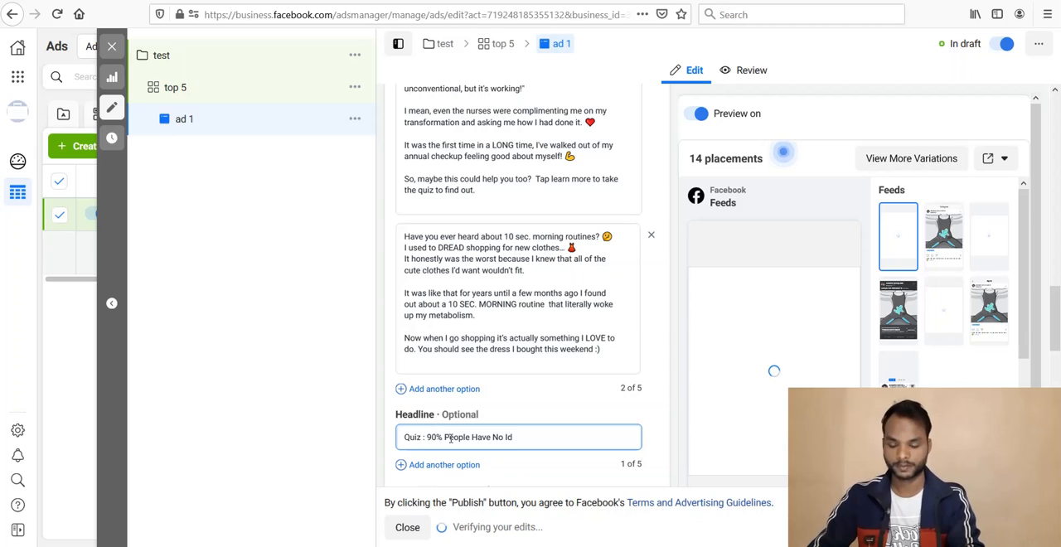
type("ea This ")
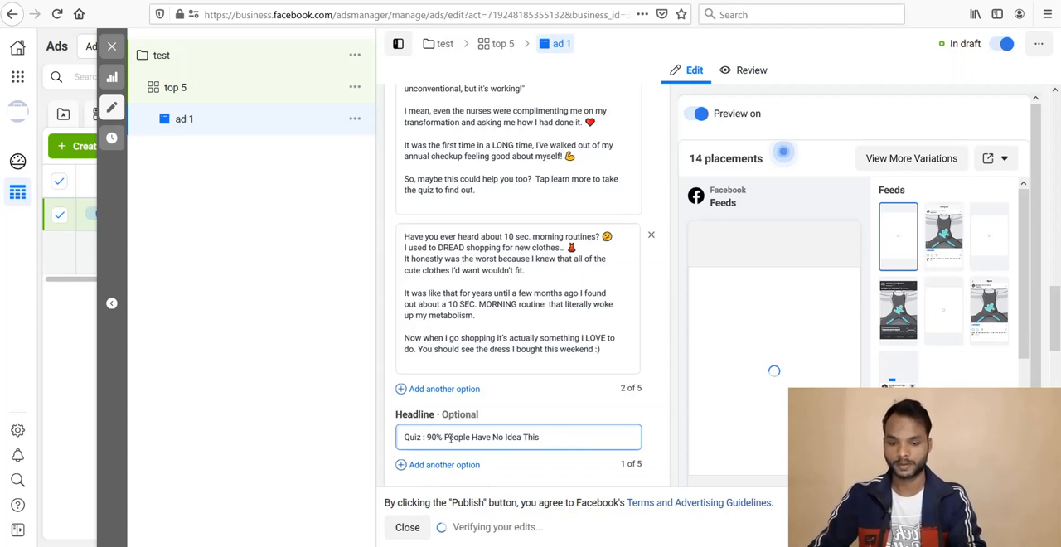
type("Method Exist")
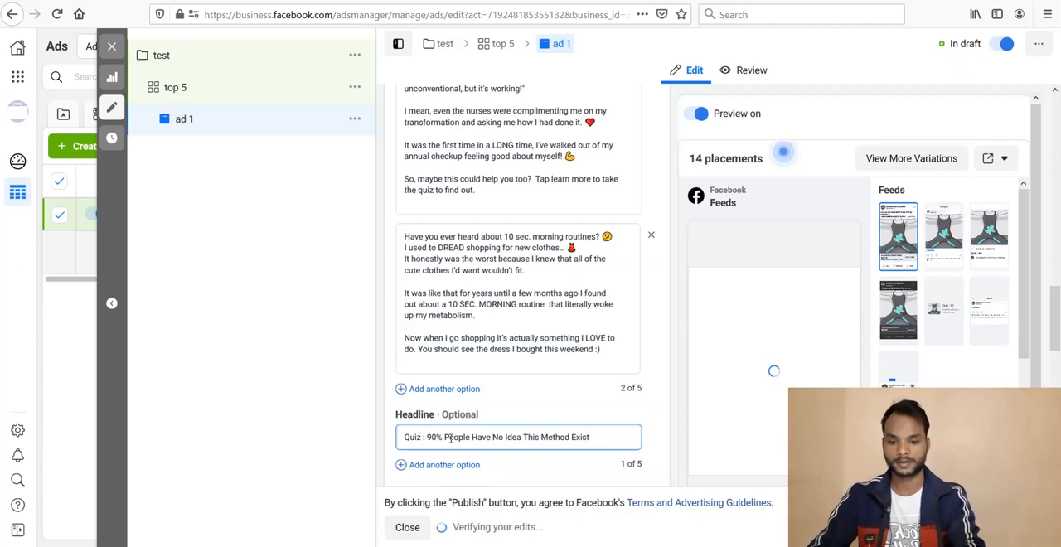
type("..")
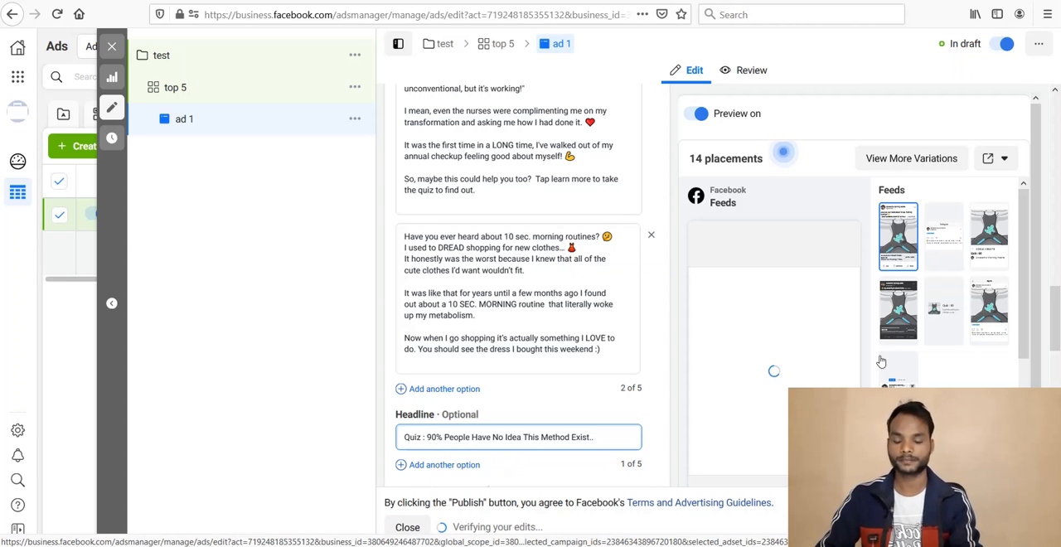
Step: Add a second headline option reading "Simple Morning Ritual TO Supercharge Metambolsim"
left_click(1055, 309)
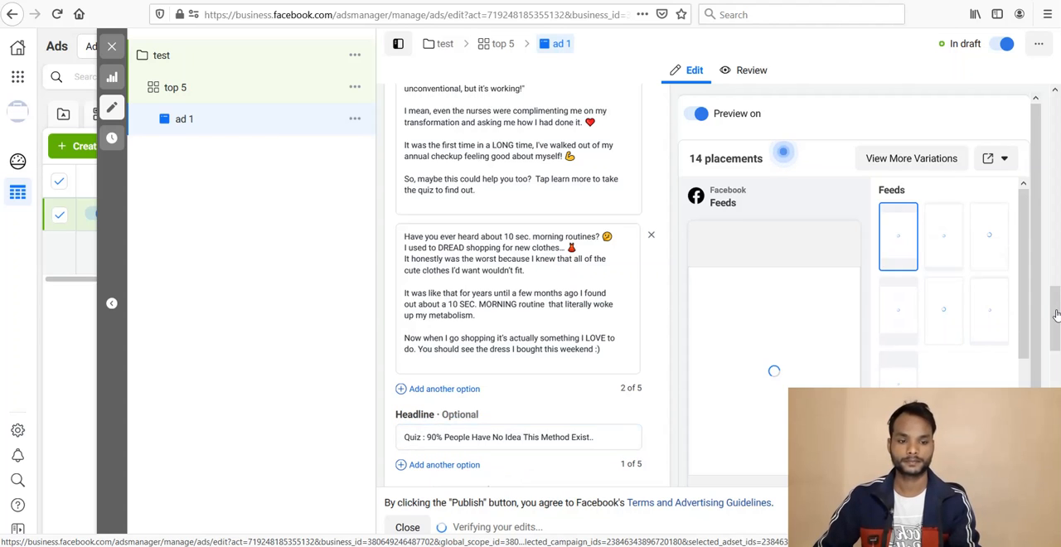
left_click_drag(1056, 314, 1056, 335)
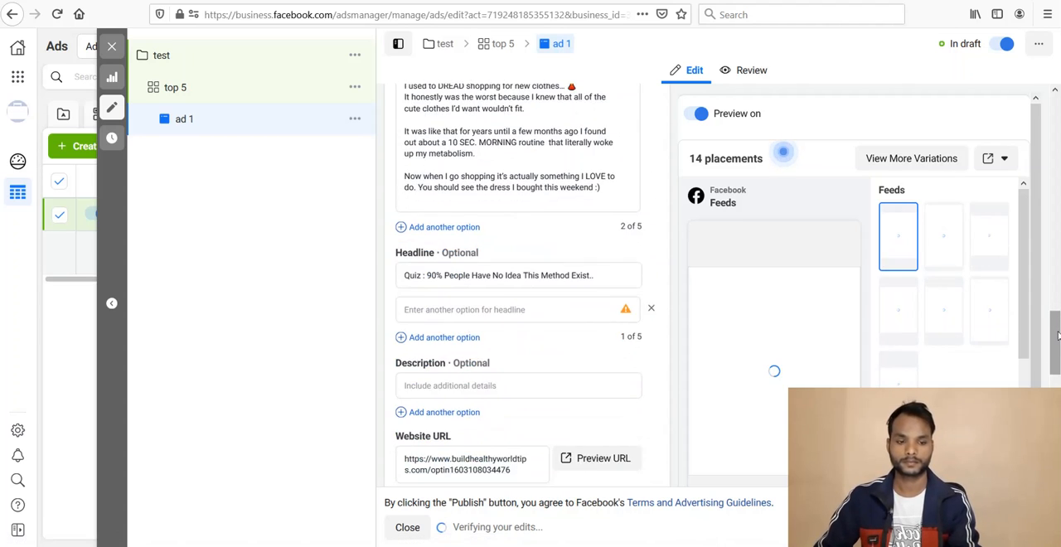
left_click(492, 311)
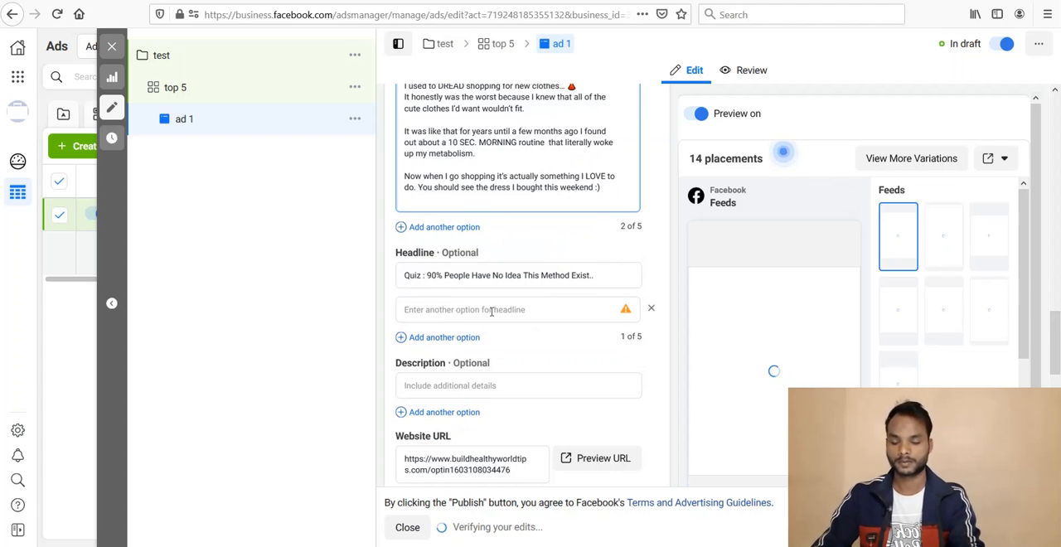
type("Simpl")
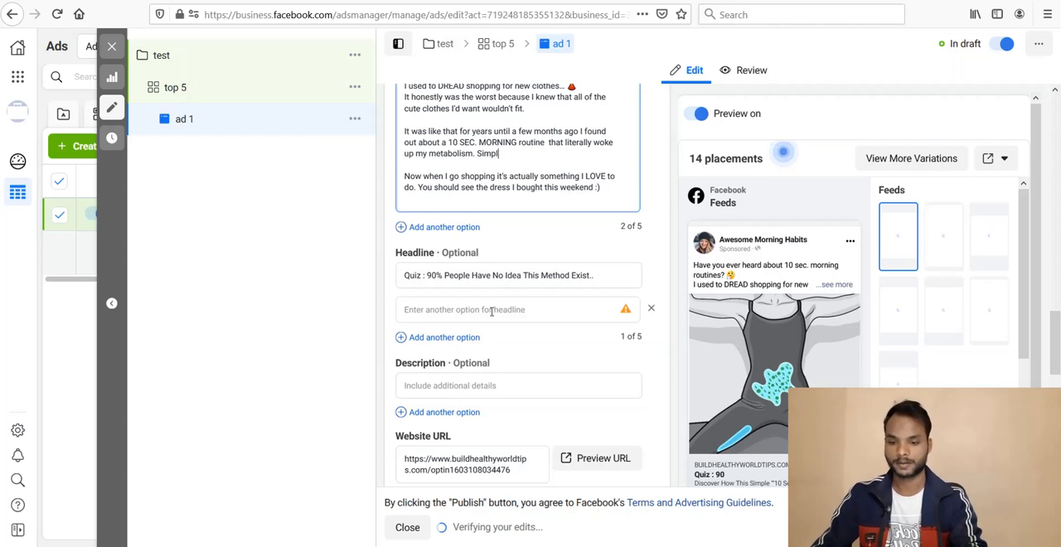
type("e")
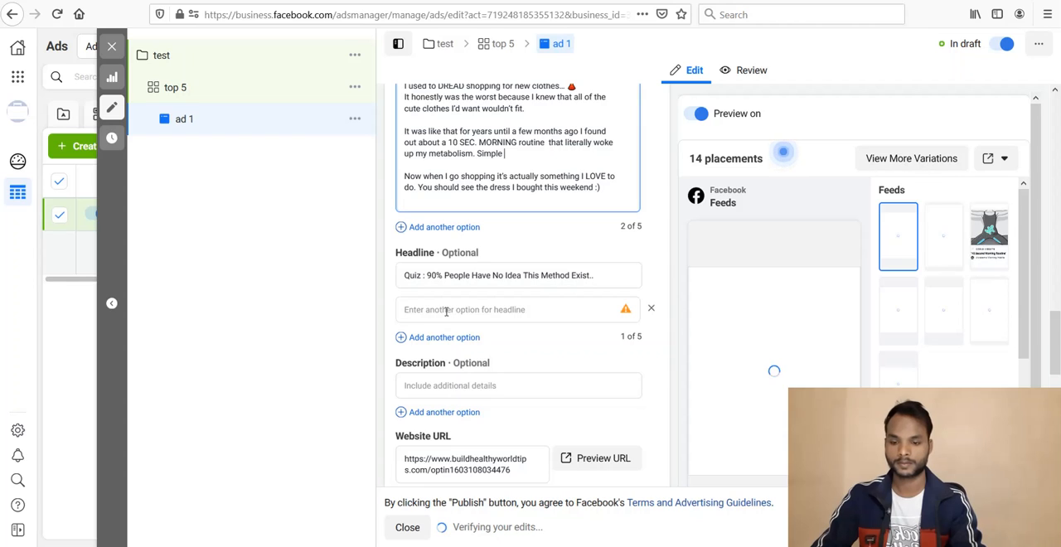
left_click(442, 309)
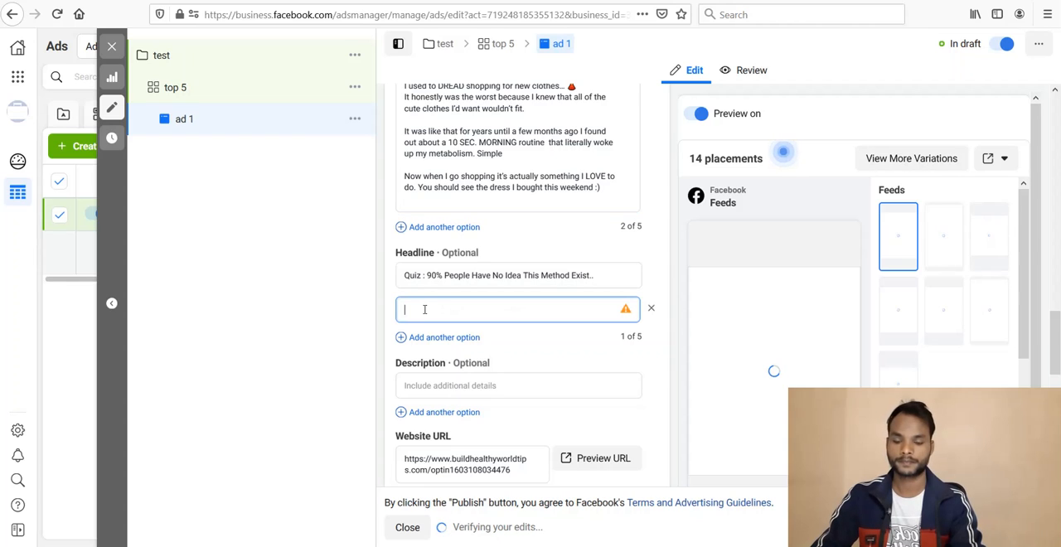
type("Simple")
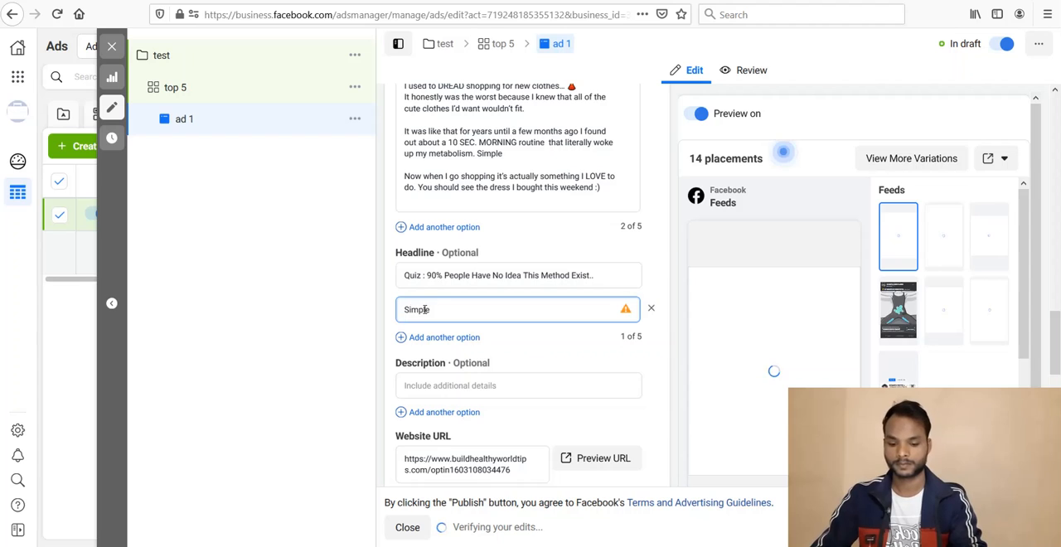
type(" Morning ")
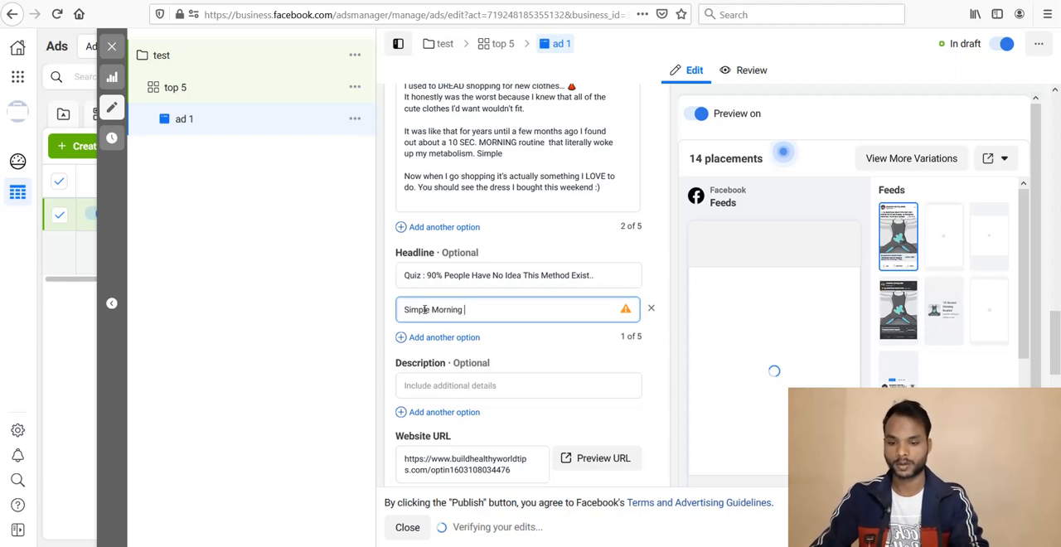
type("Ritual")
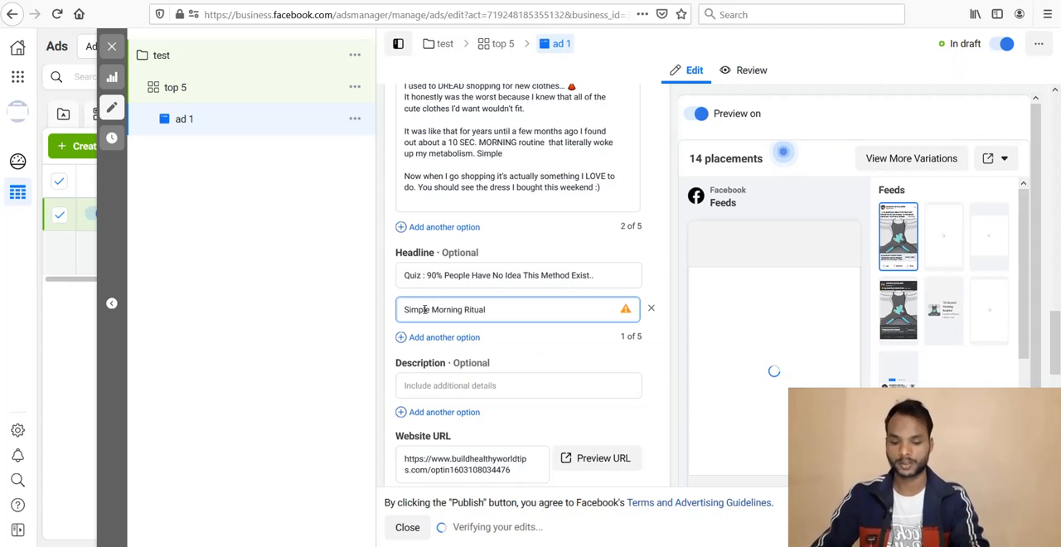
type(" TO S")
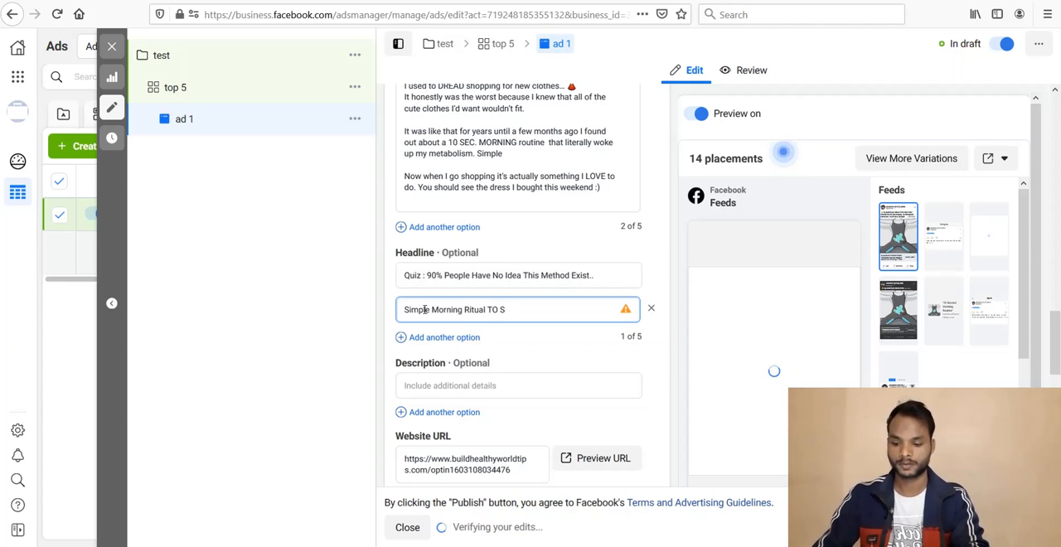
type("upercharge M")
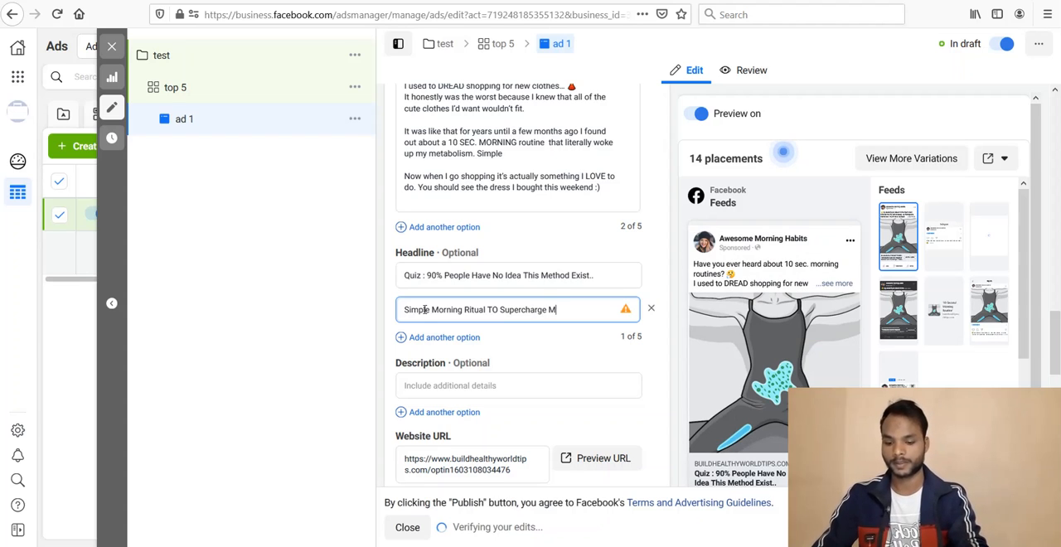
type("etambols")
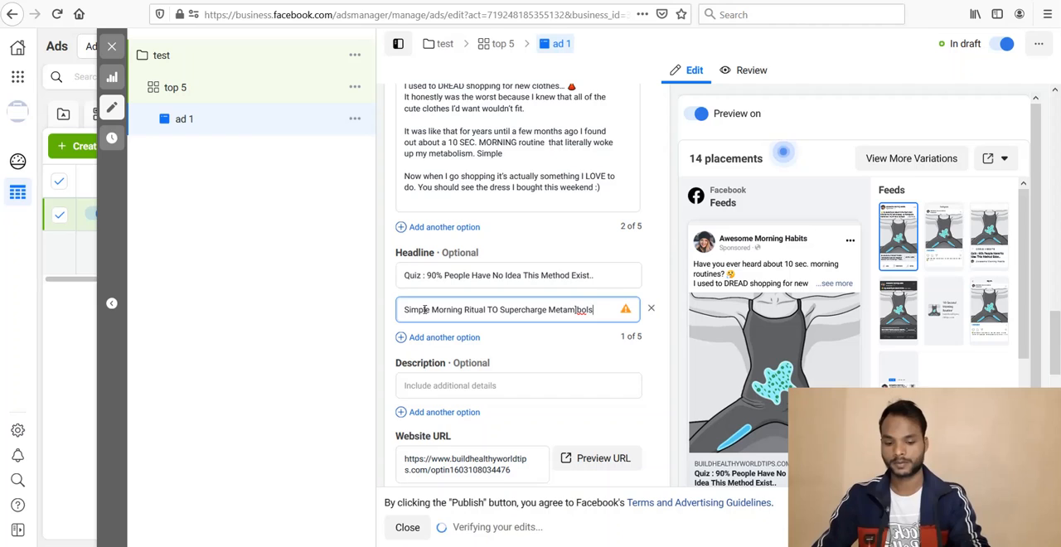
type("im")
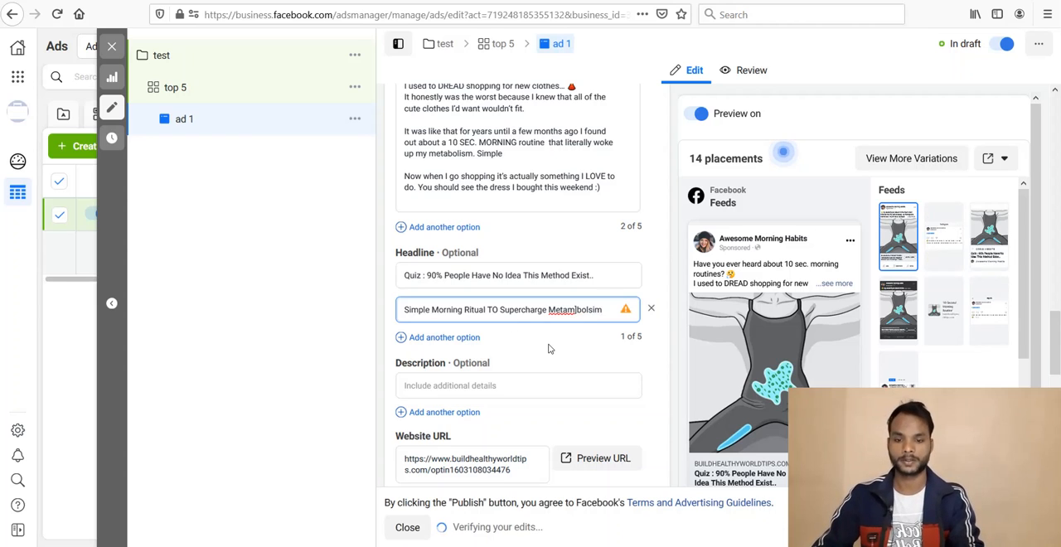
Step: Correct the spelling of the last word in the second headline option to "Metabolism"
left_click(576, 310)
key("BackSpace")
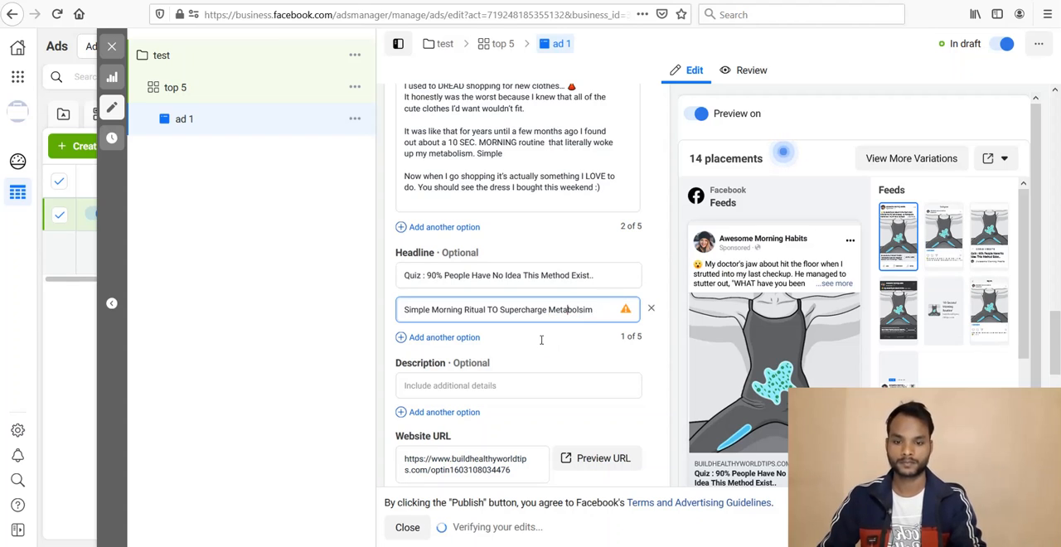
left_click(588, 310)
key("BackSpace")
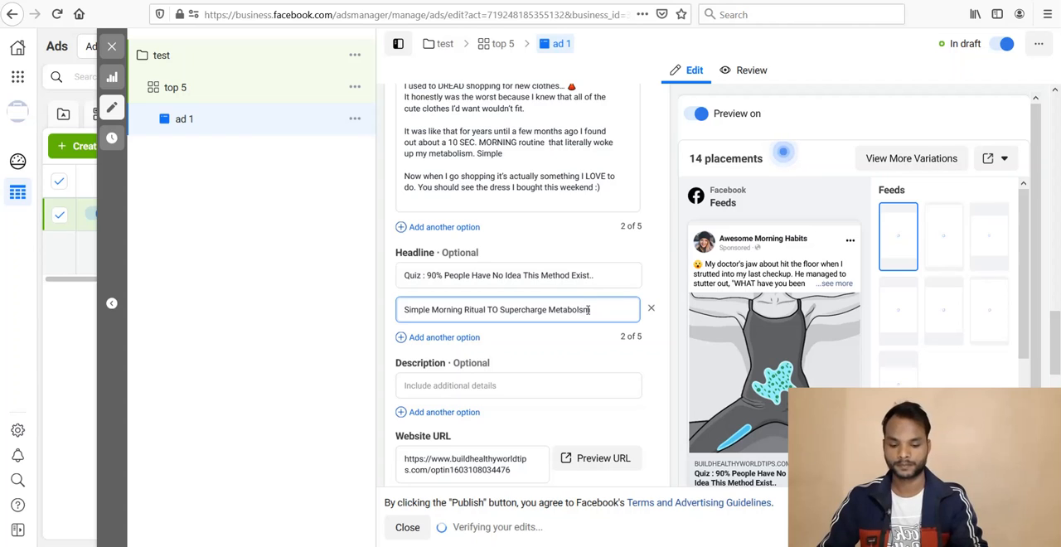
key("Left")
type("i")
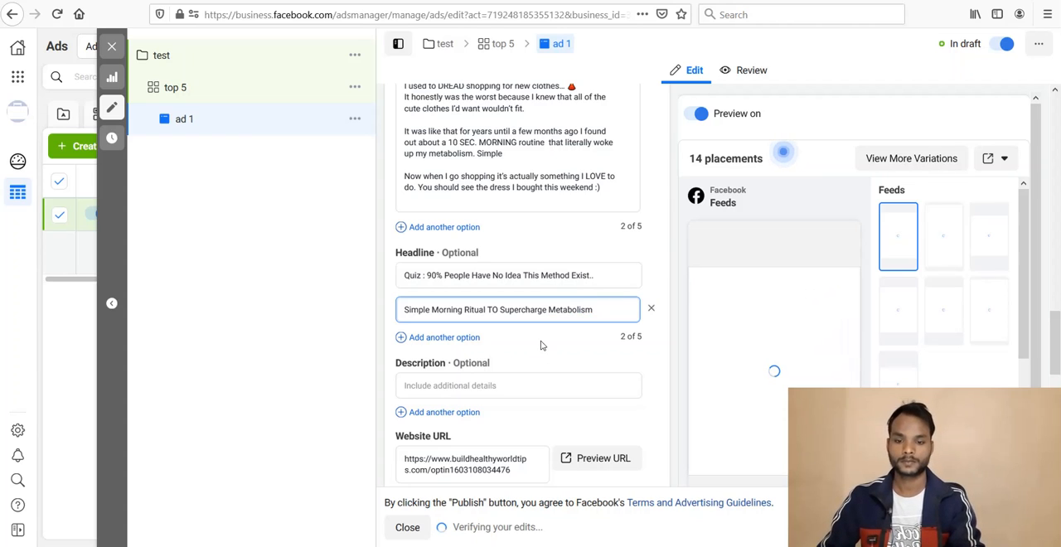
Step: Look through the rest of the ad's settings down to the tracking section and check the ad preview
mouse_move(1057, 335)
left_mouse_down()
mouse_move(1058, 241)
mouse_move(1058, 346)
left_mouse_up()
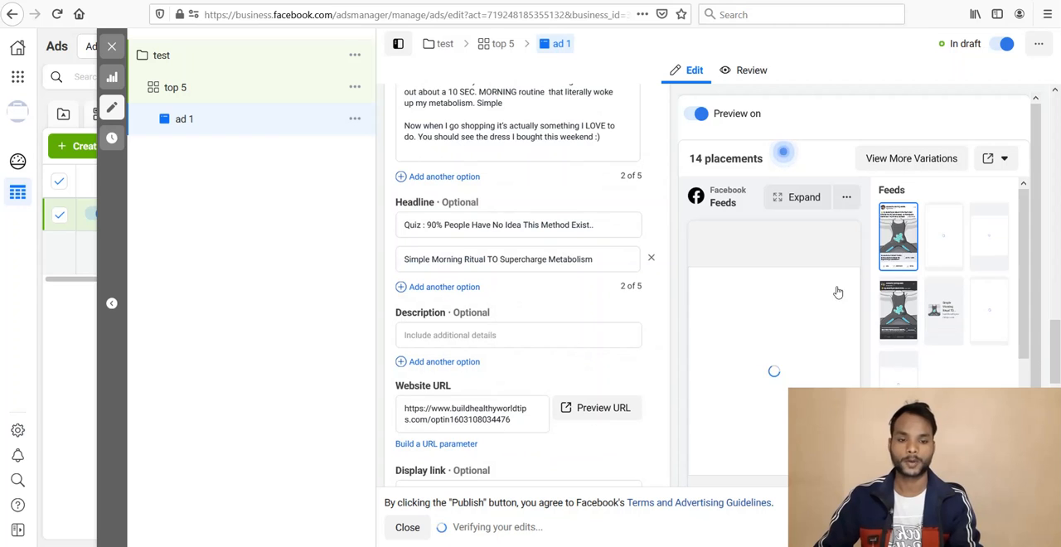
scroll(526, 290, "down", 5)
scroll(526, 290, "down", 3)
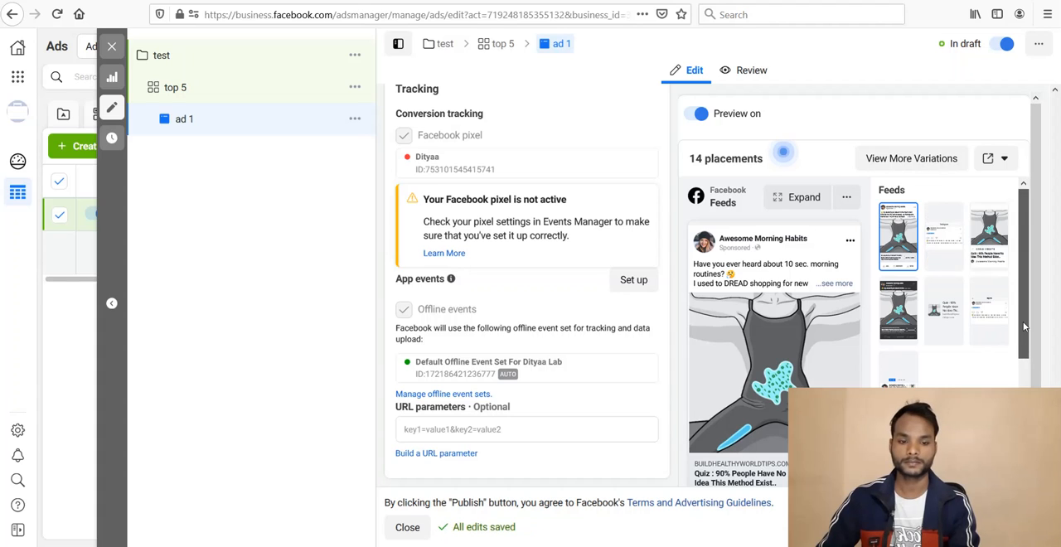
scroll(1025, 355, "down", 2)
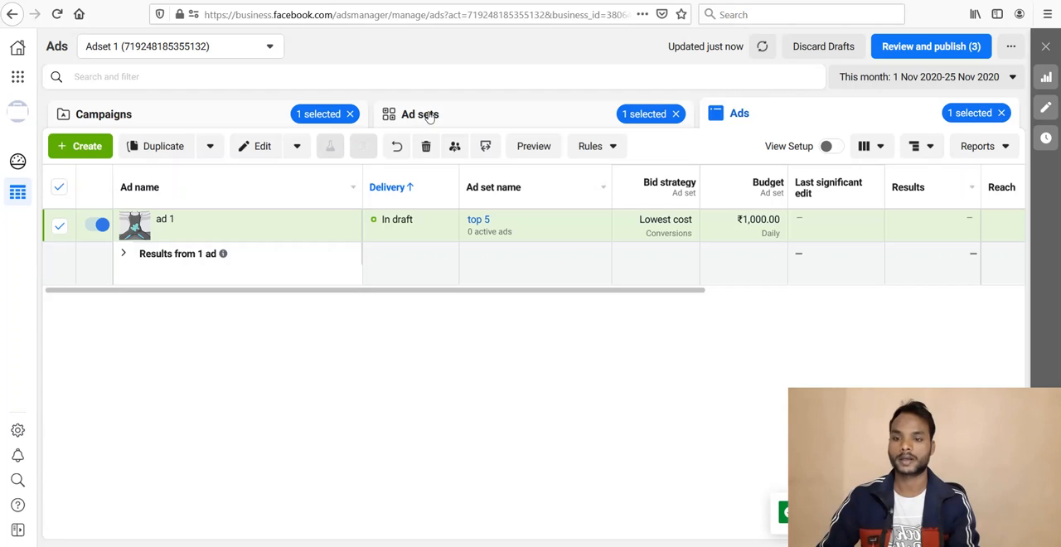
Step: Look over the draft ad set and the test campaign, and review the draft items without publishing them
left_click(430, 117)
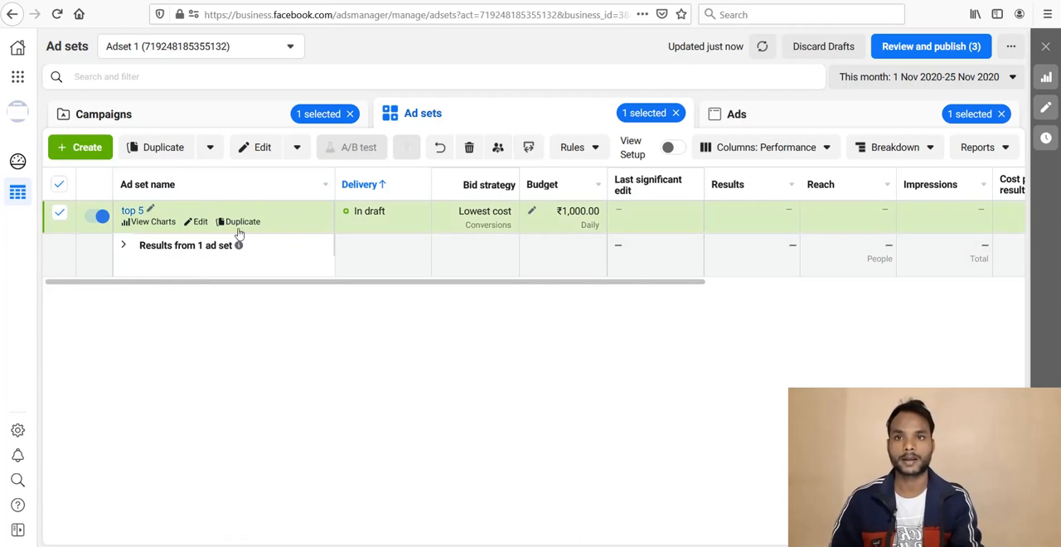
left_click(176, 120)
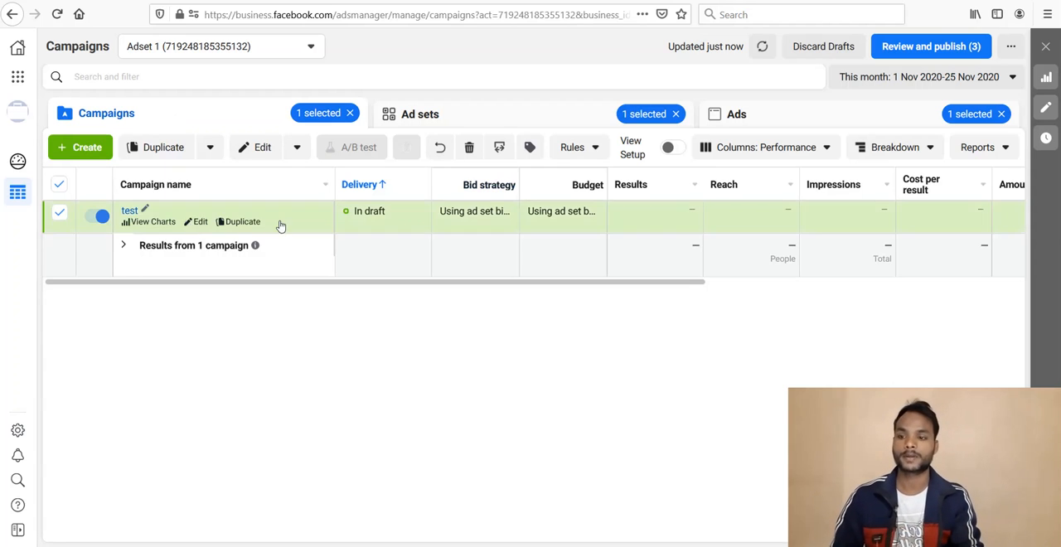
left_click(939, 50)
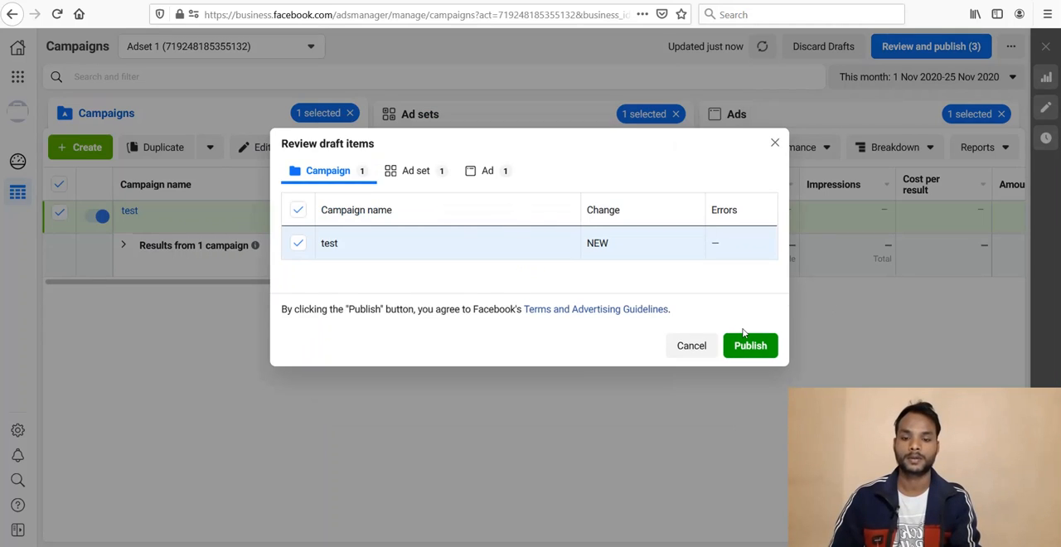
left_click(774, 144)
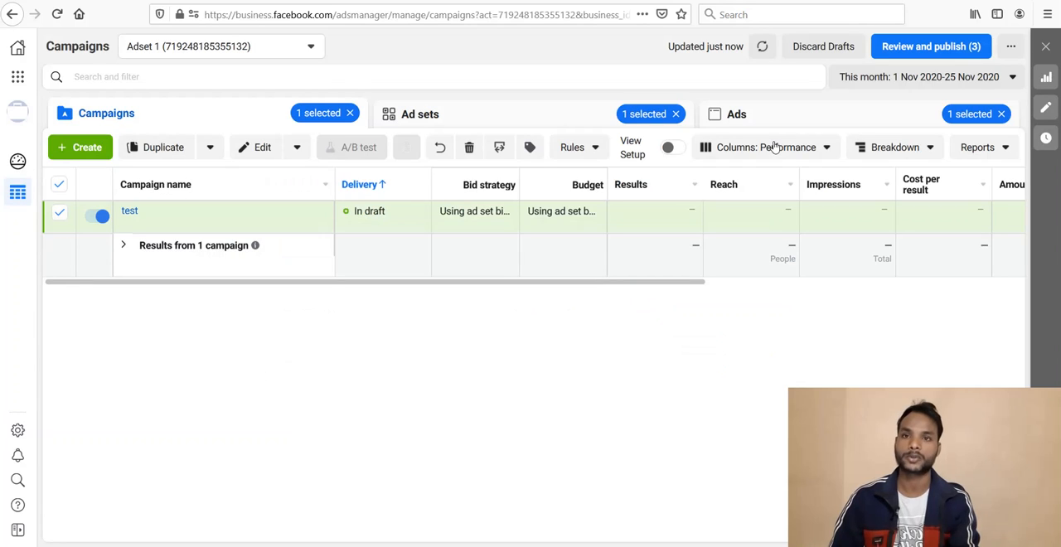